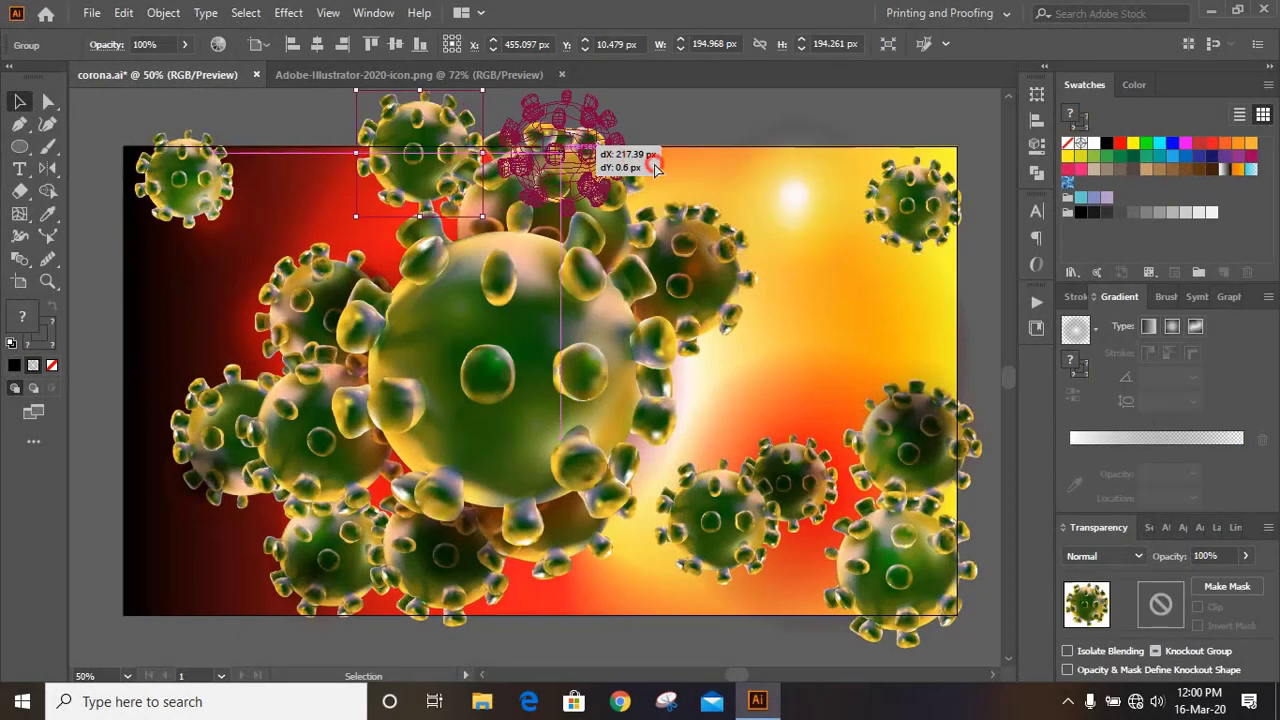
left_click(894, 109)
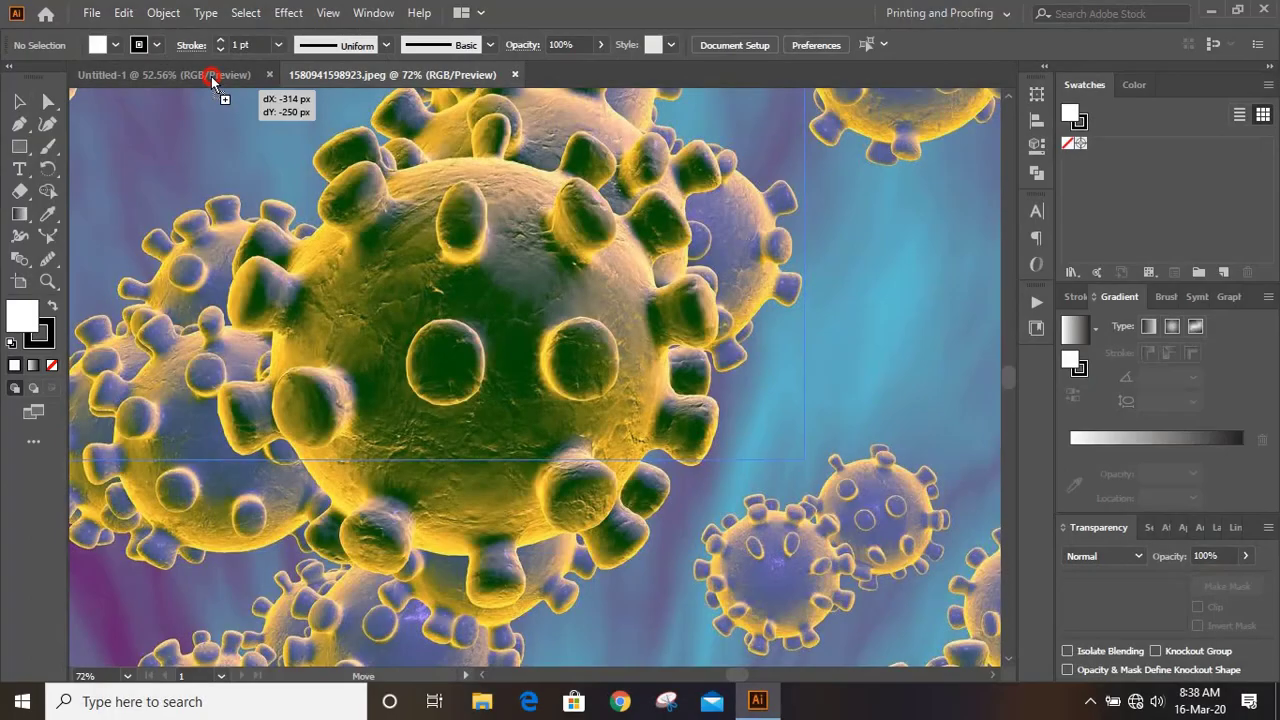
Transfer the virus photo from 1580941598923.jpeg onto the artboard of the Untitled-1 document
left_click(212, 77)
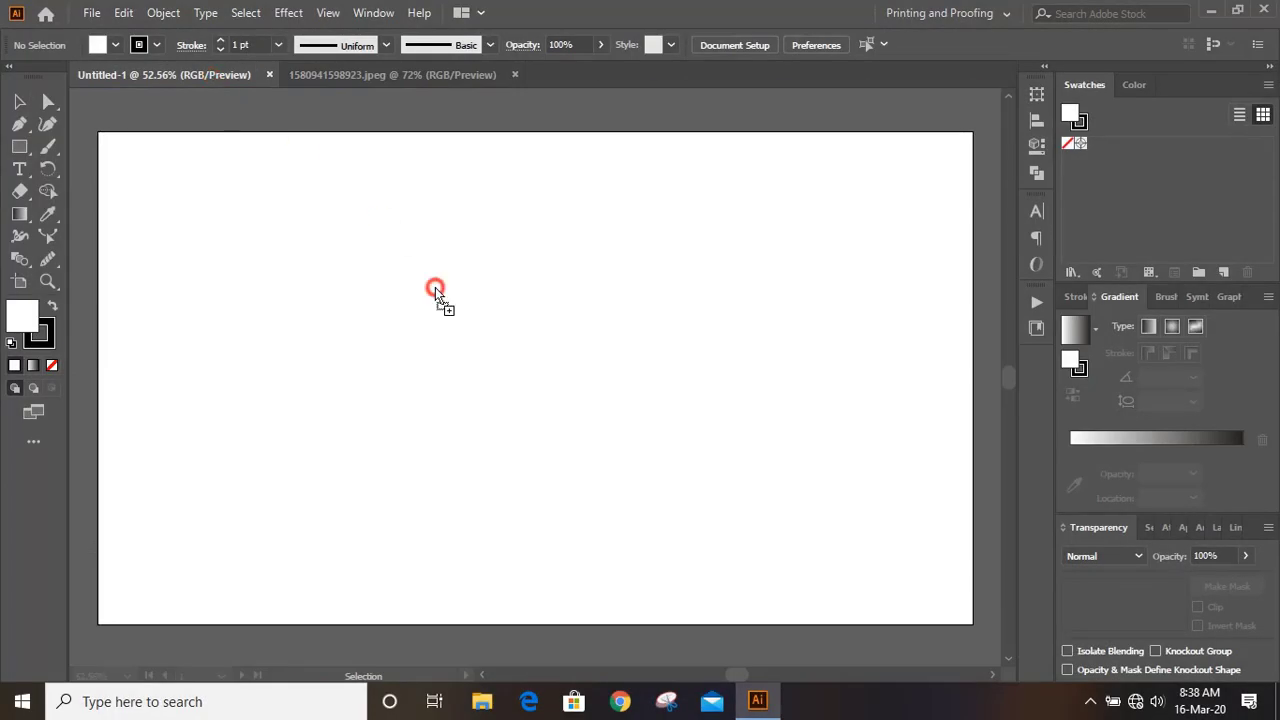
left_click(471, 405)
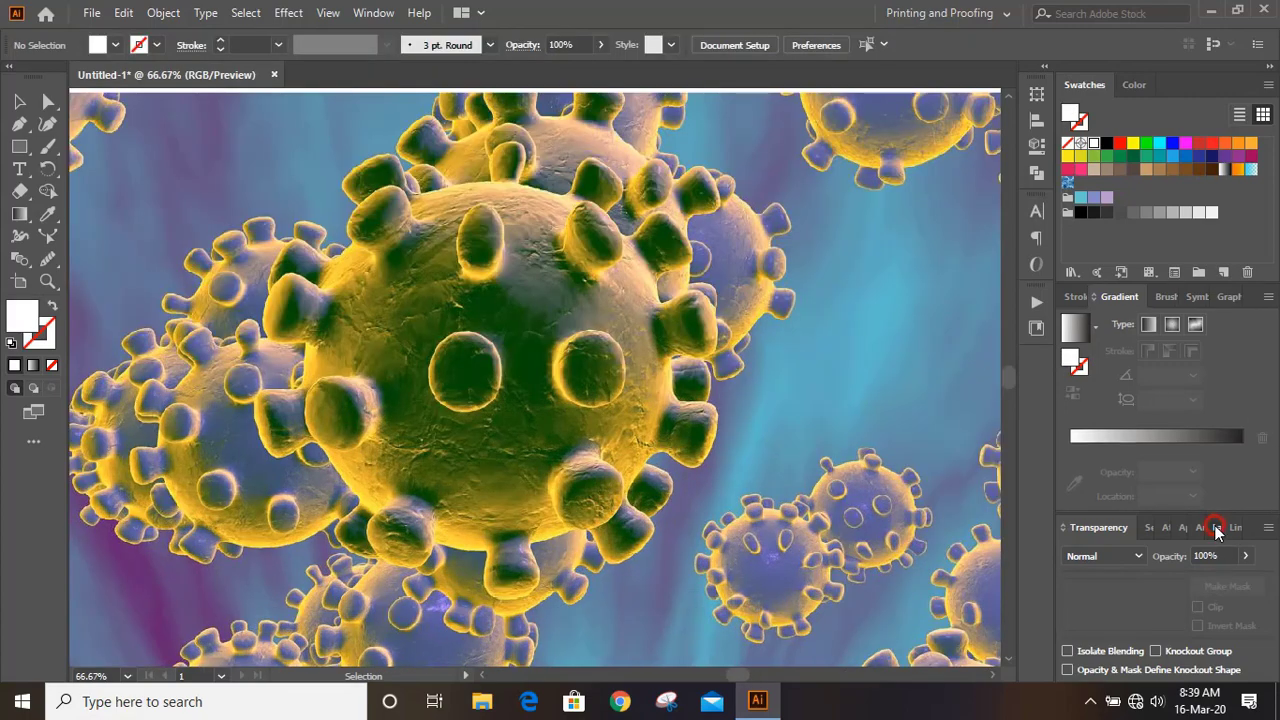
Add a new layer above the photo's layer and set its layer color to orange
left_click(1214, 525)
left_click(1225, 671)
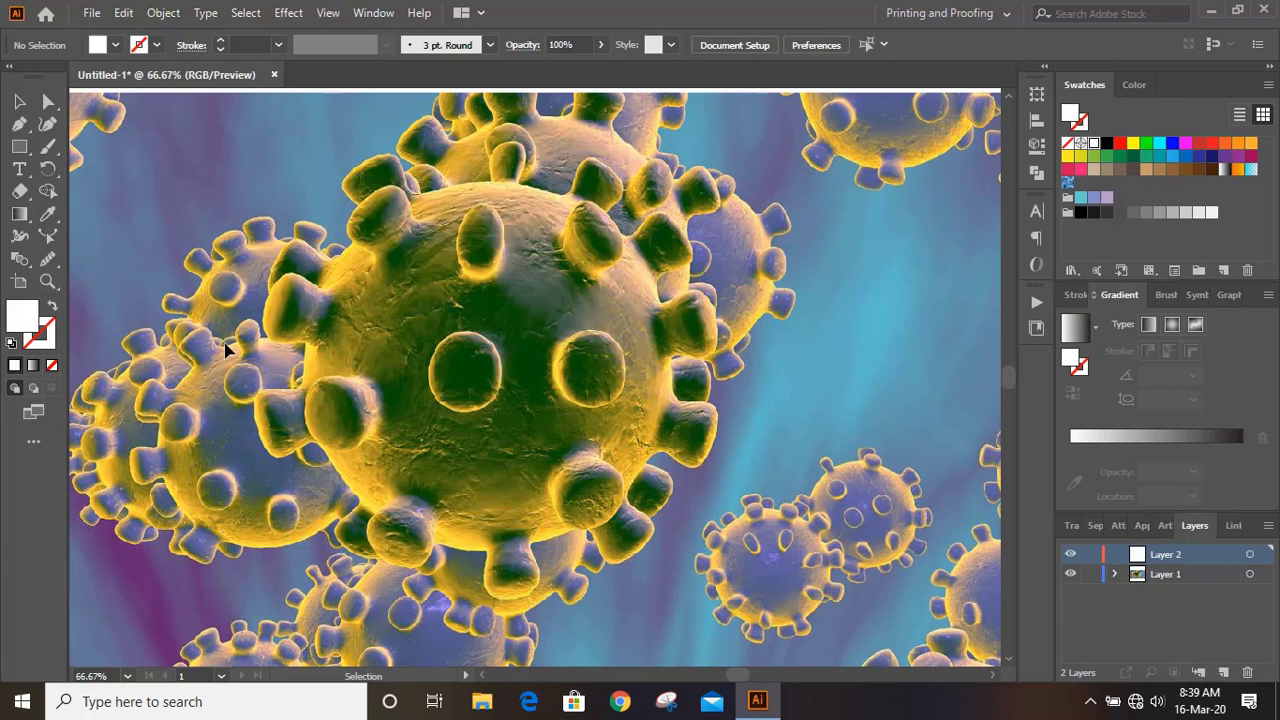
right_click(19, 146)
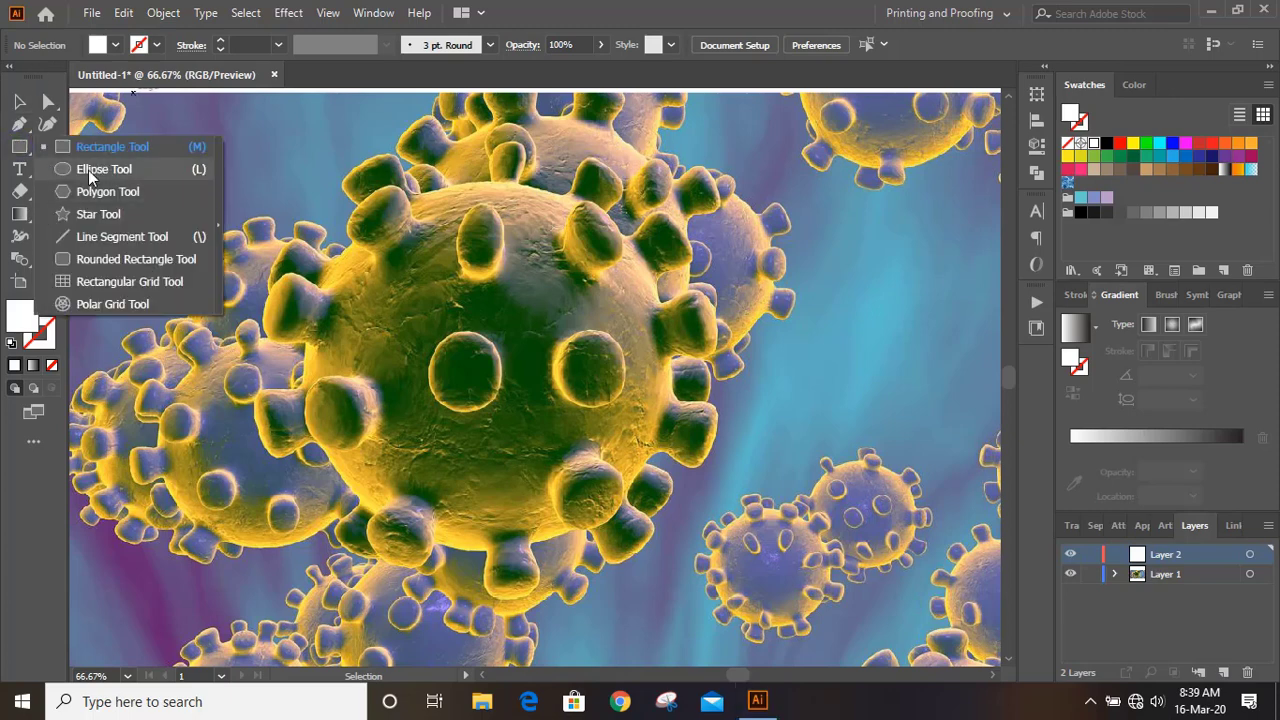
left_click(90, 170)
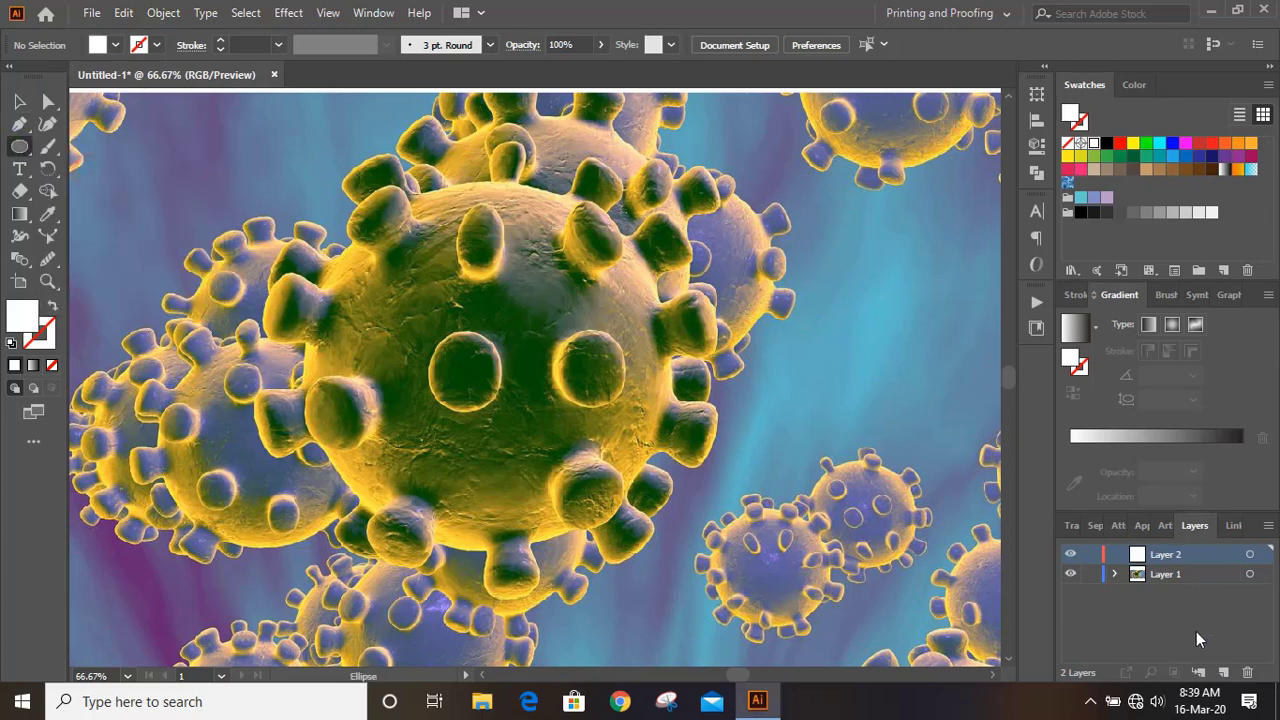
double_click(1228, 557)
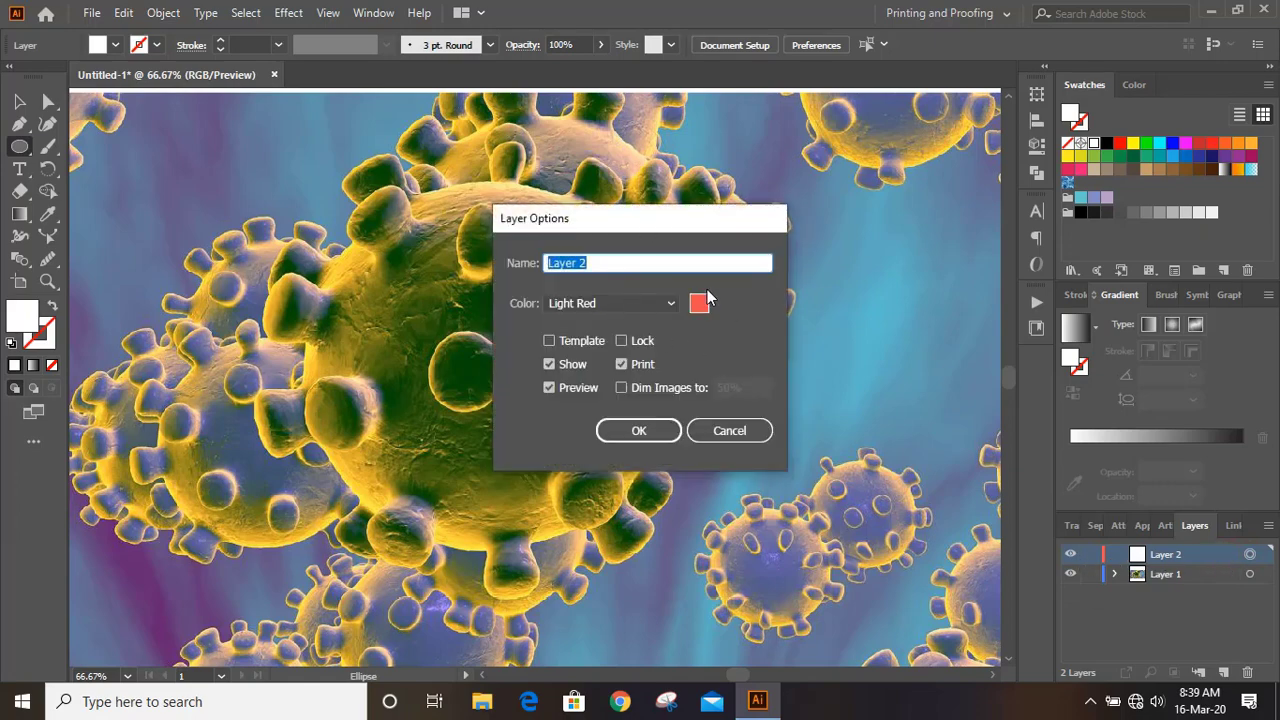
left_click(705, 297)
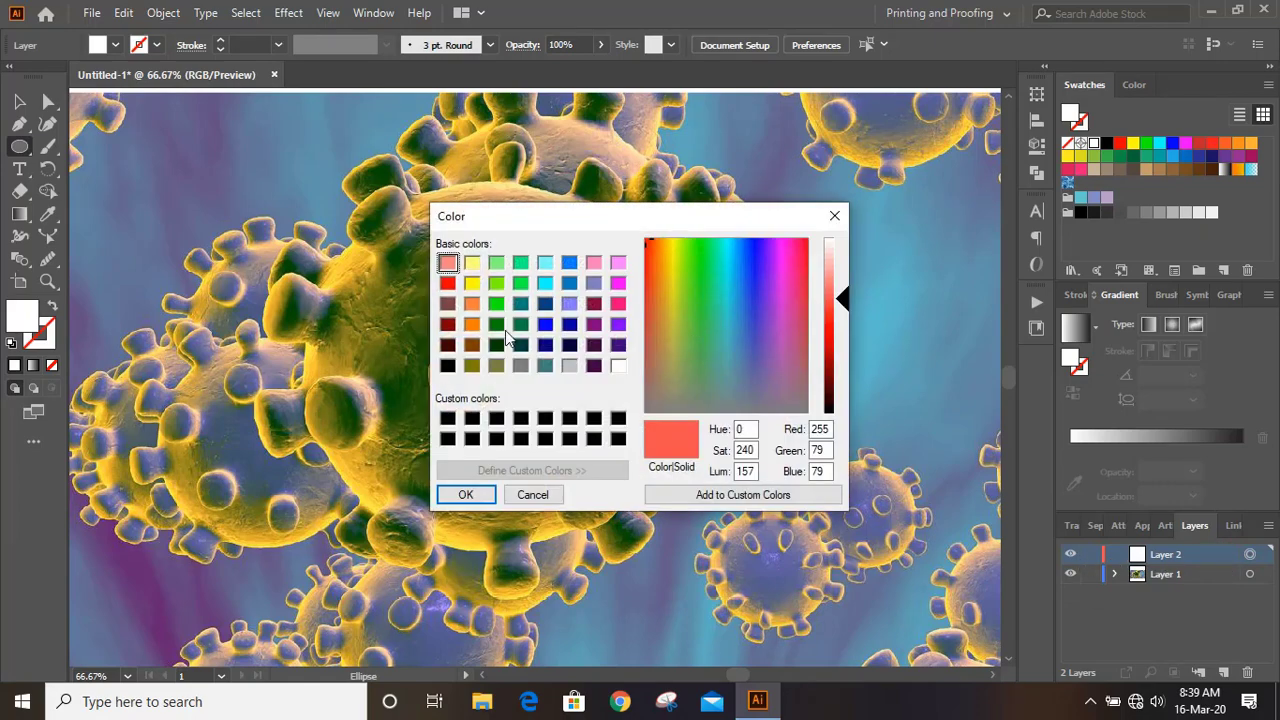
left_click(470, 326)
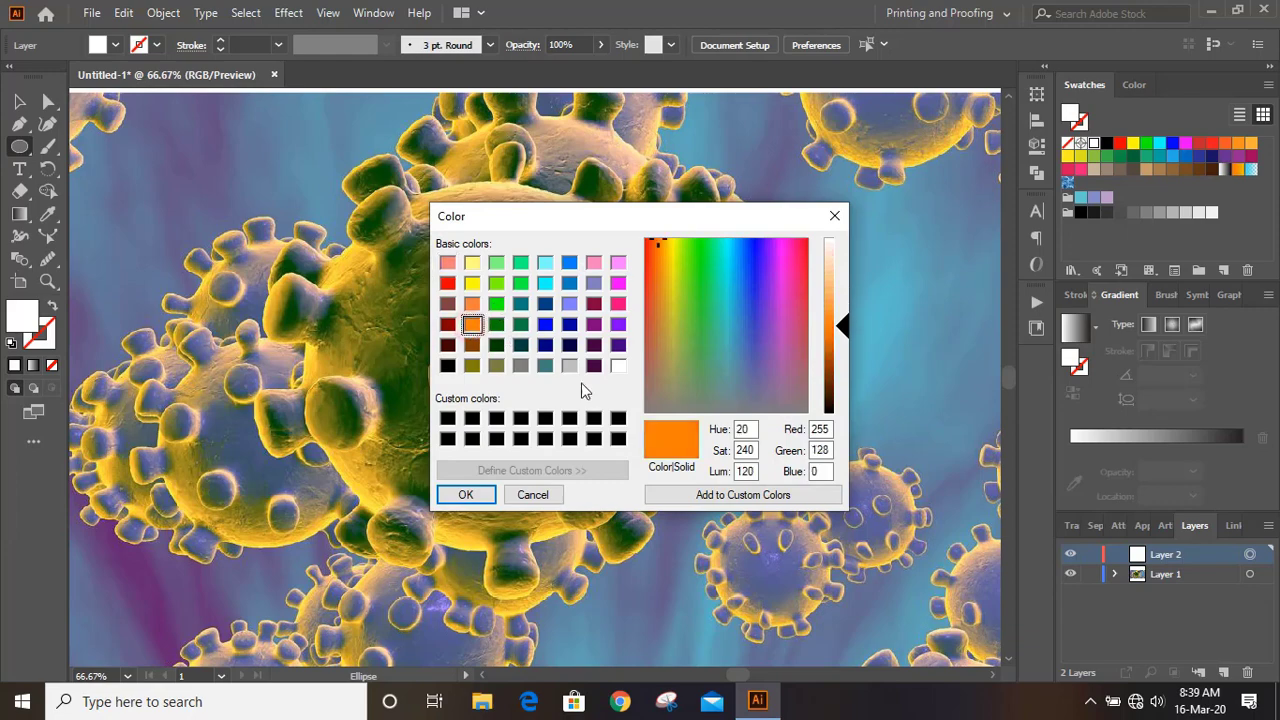
left_click(465, 494)
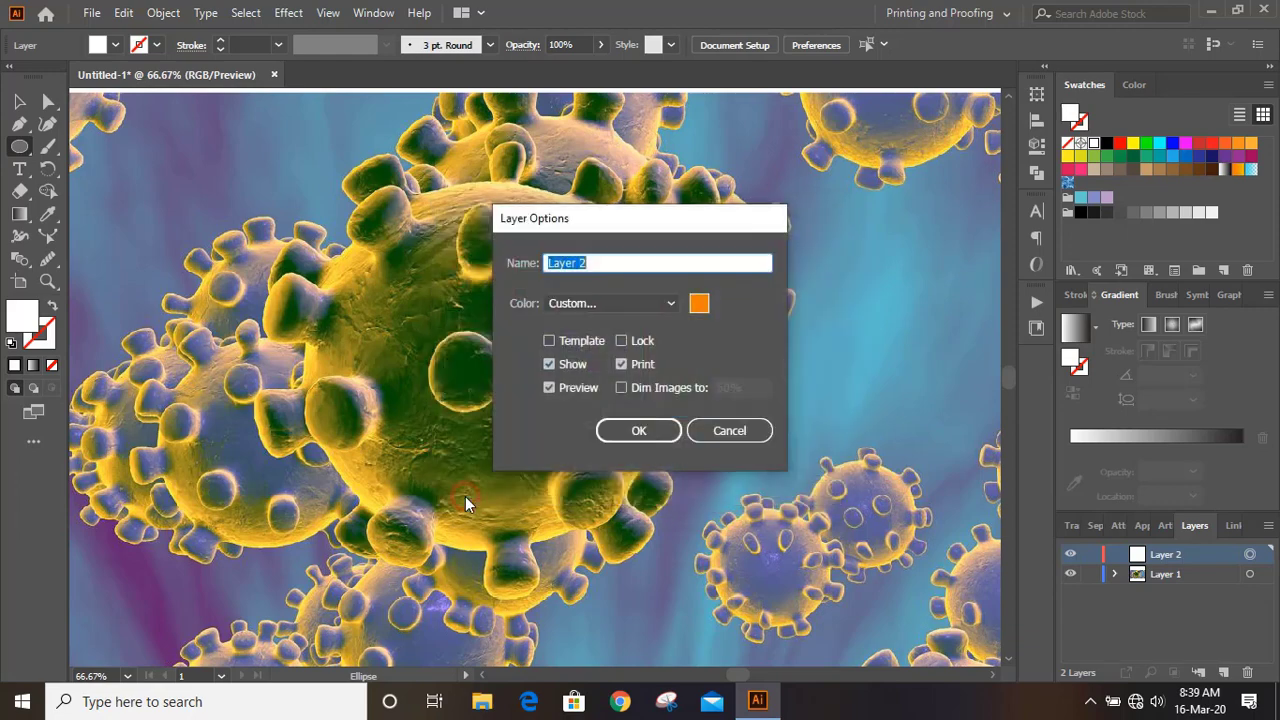
left_click(662, 430)
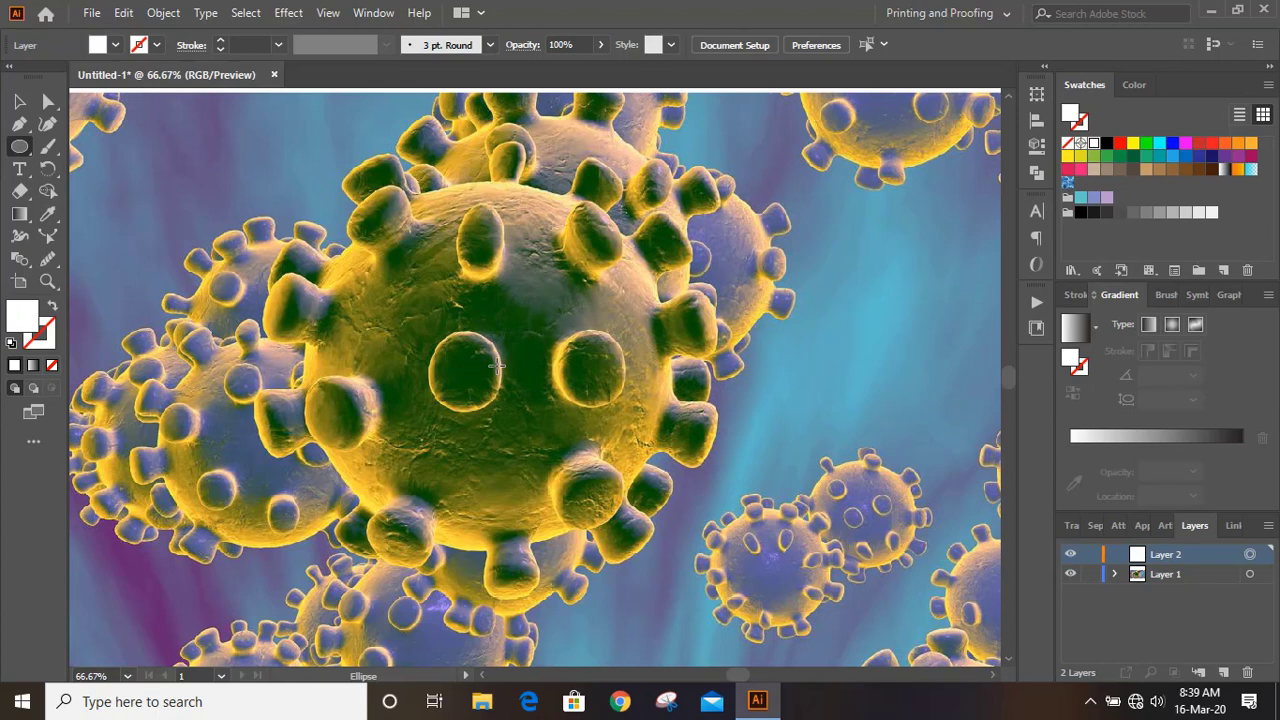
Draw a circle over the large virus body and, with its layer in outline view, shrink it to fit the body's edge
left_click_drag(497, 366, 688, 468)
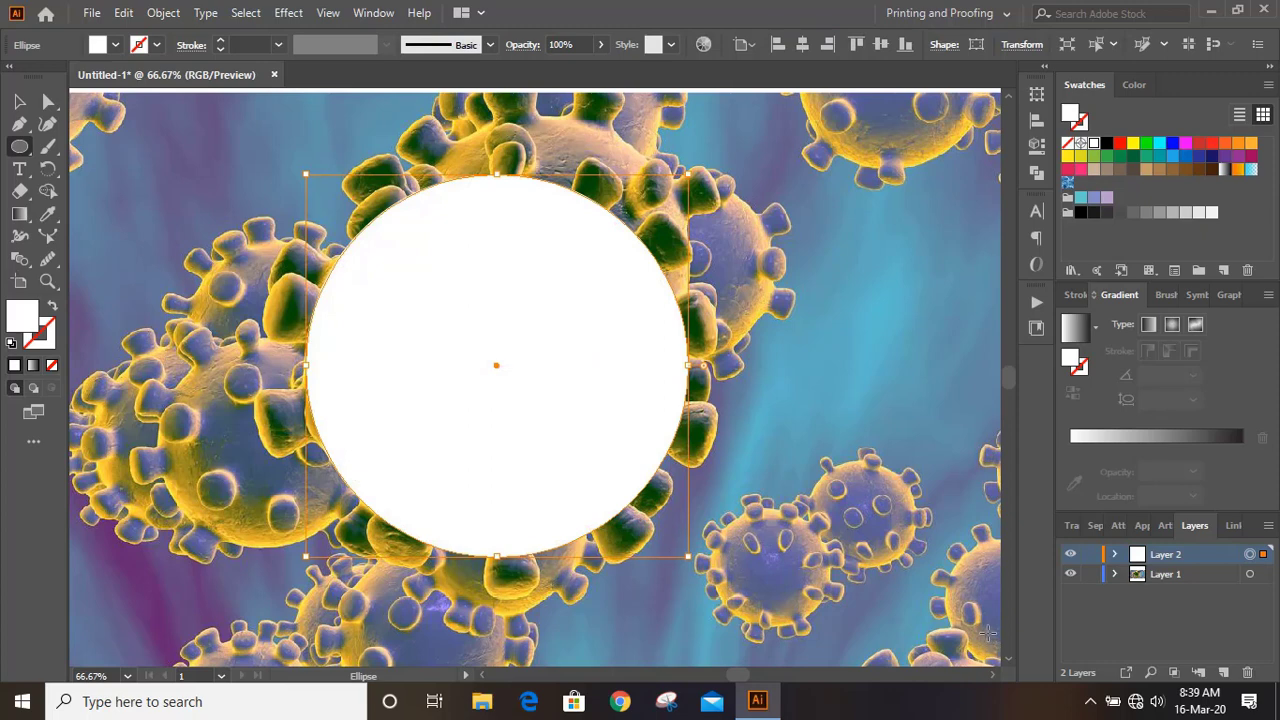
left_click(1071, 554, "ctrl")
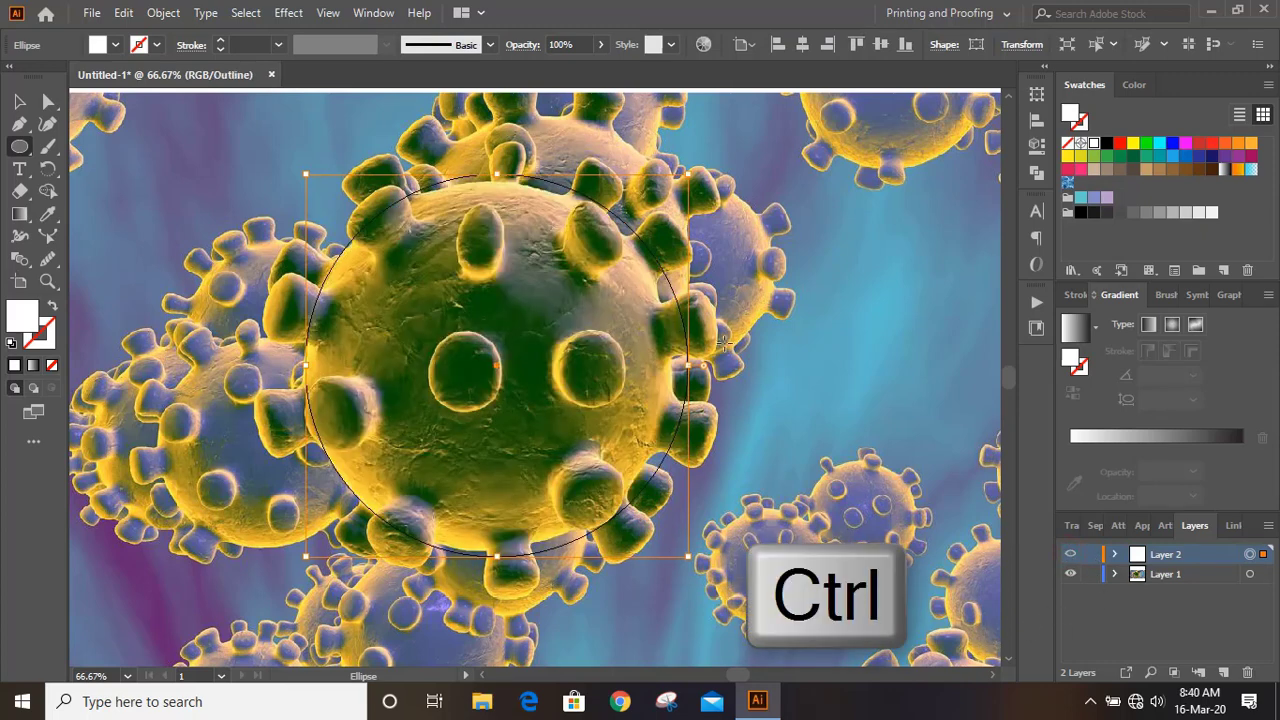
left_click(19, 101)
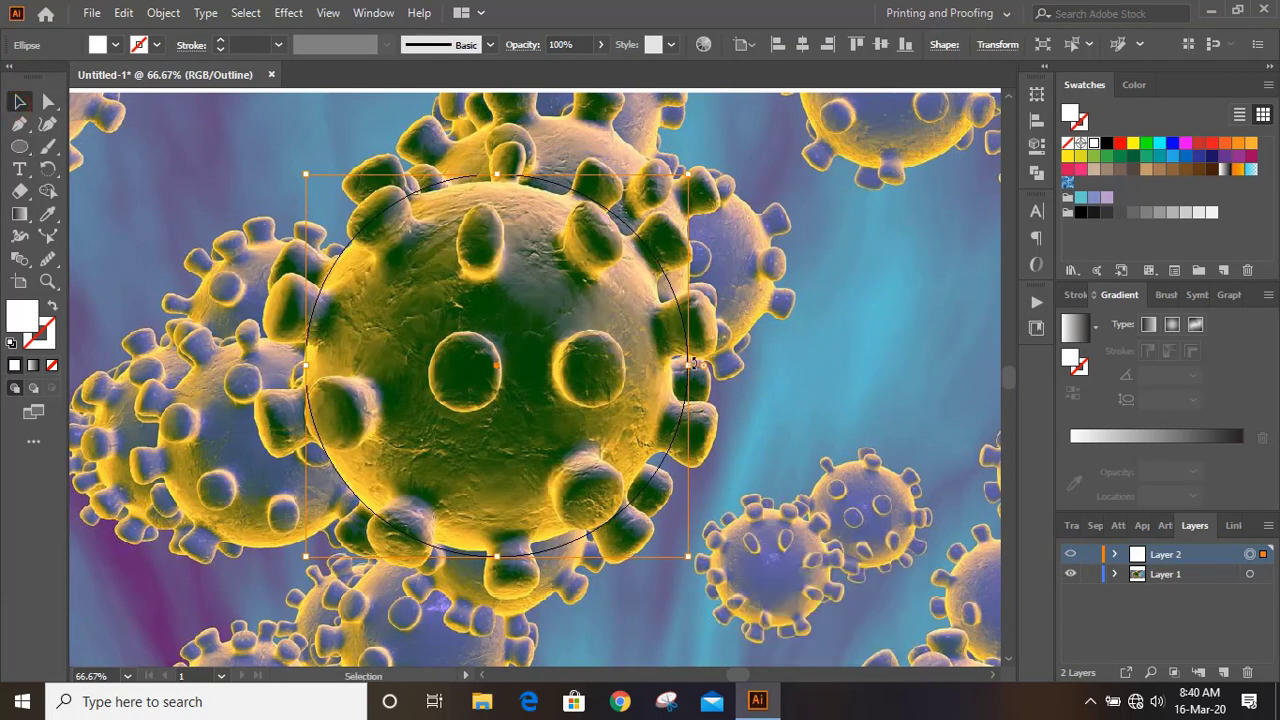
left_click_drag(693, 364, 676, 369)
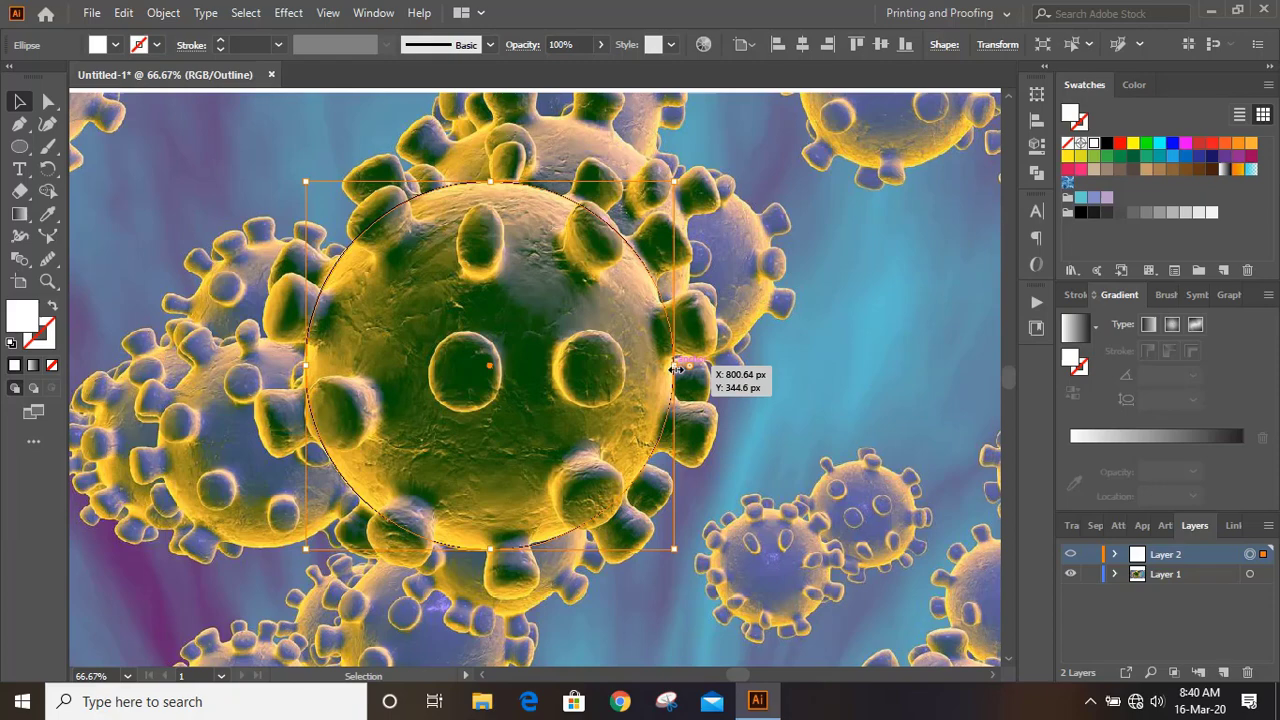
left_click(230, 184)
key("ctrl+1")
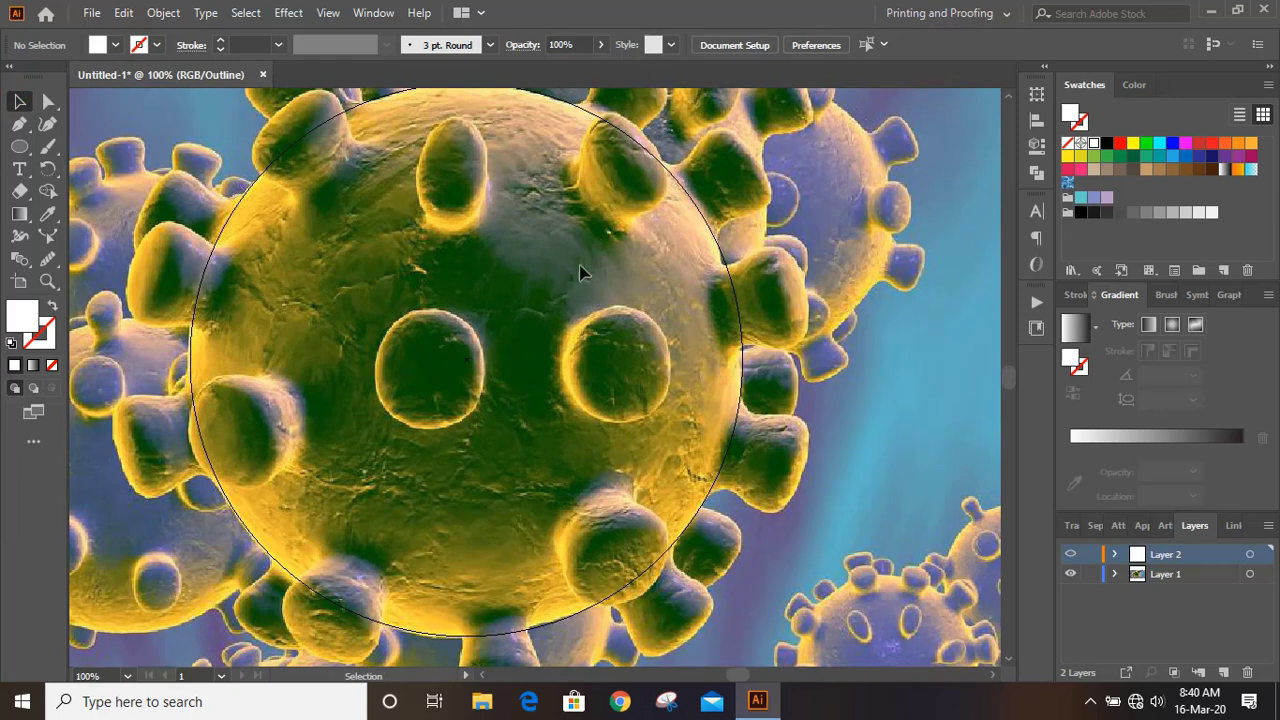
Add another layer above the circle's layer and set its layer color to dark magenta
left_click(1222, 672)
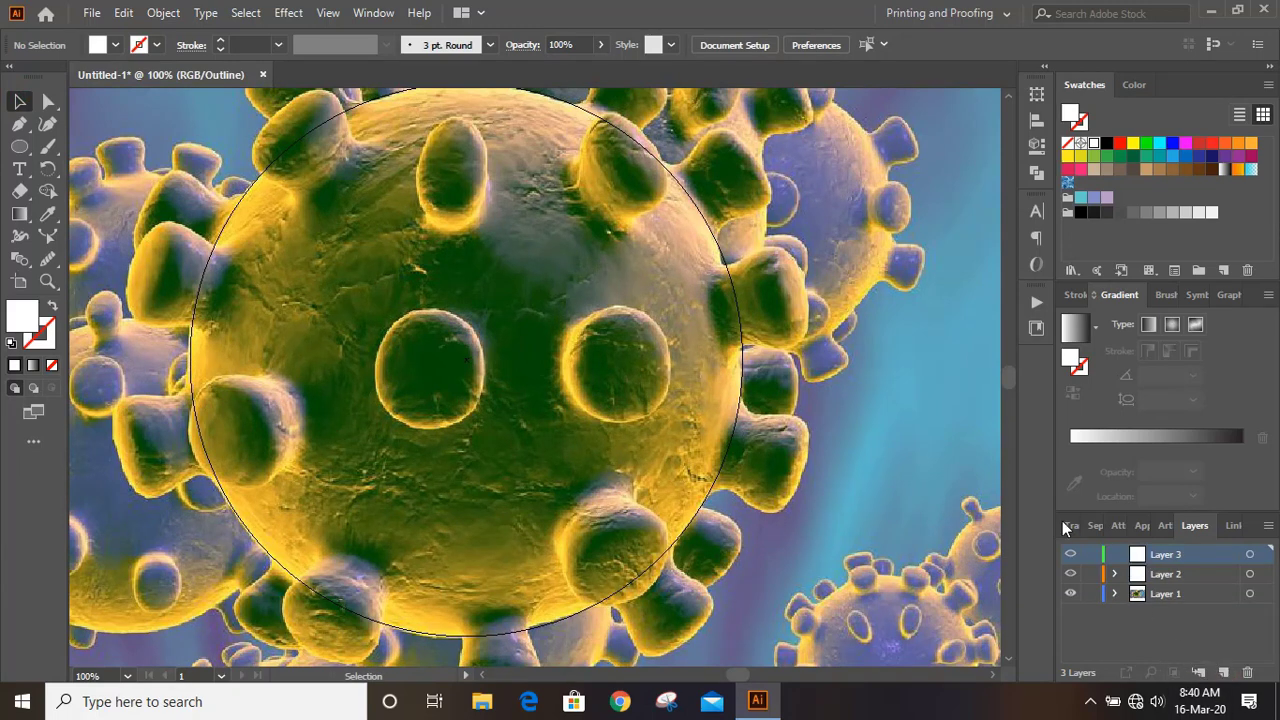
left_click(1250, 556)
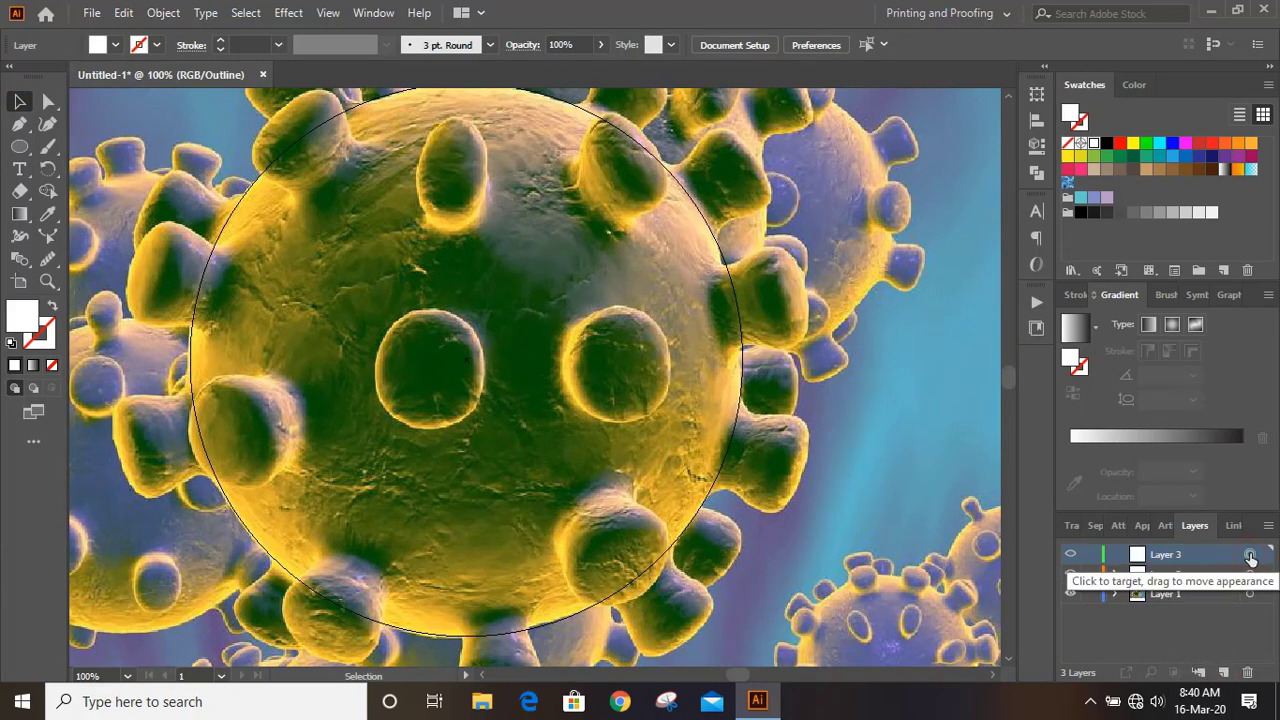
double_click(1200, 560)
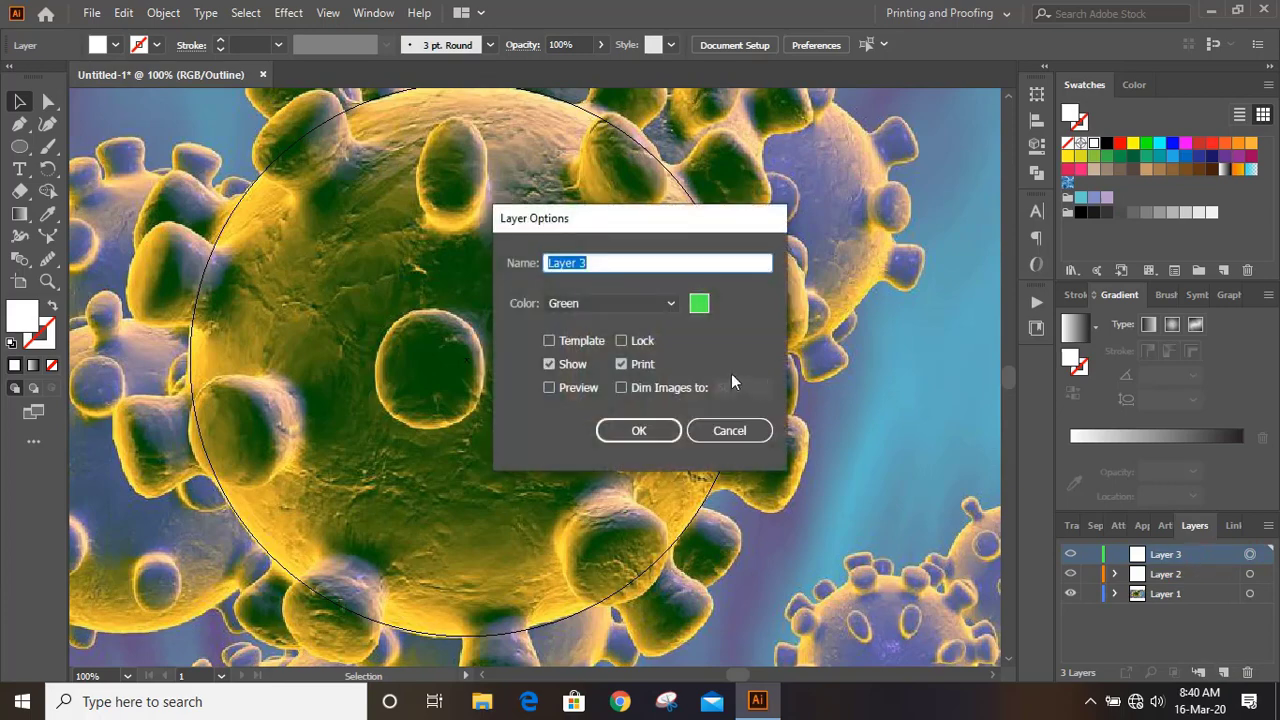
left_click(698, 304)
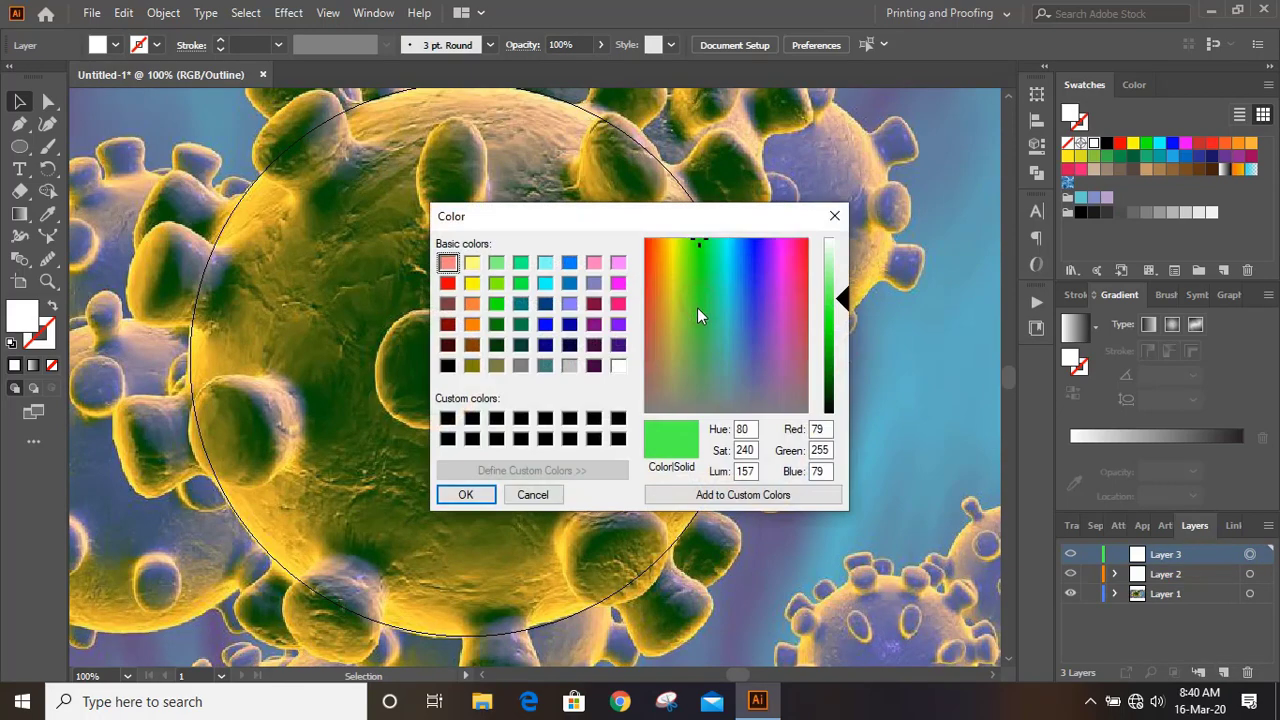
left_click(594, 305)
left_click(461, 497)
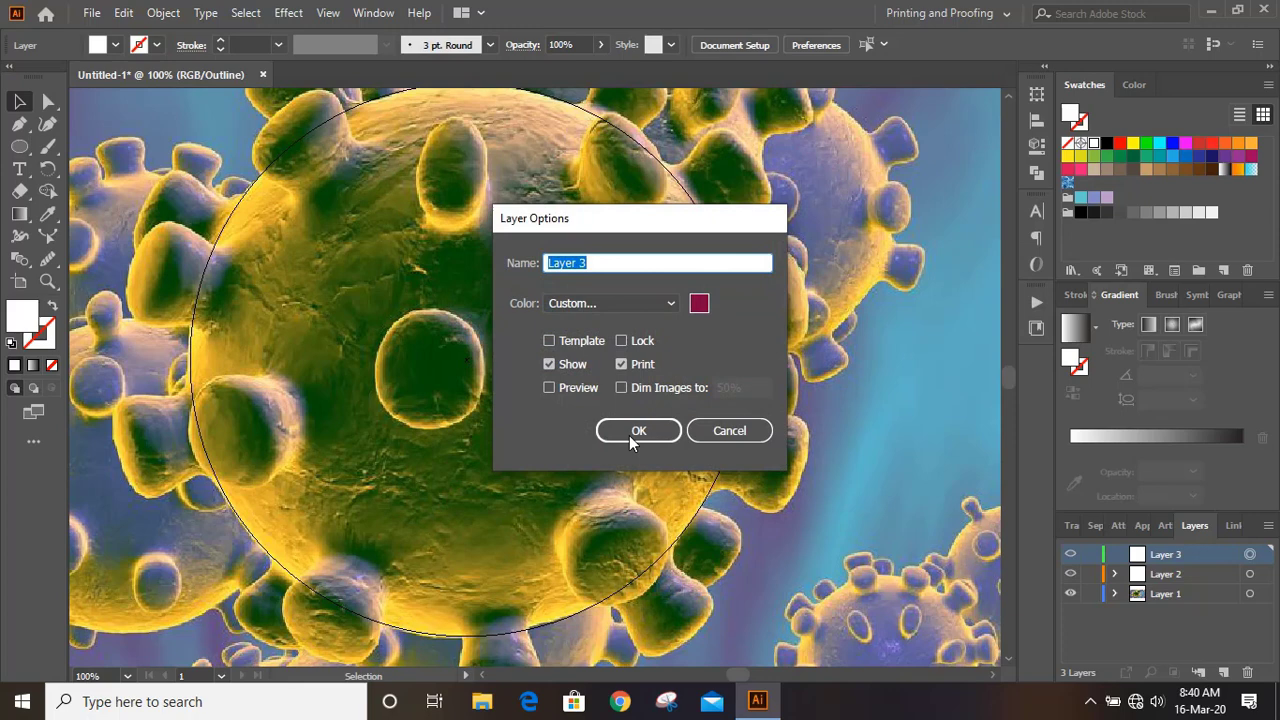
left_click(636, 431)
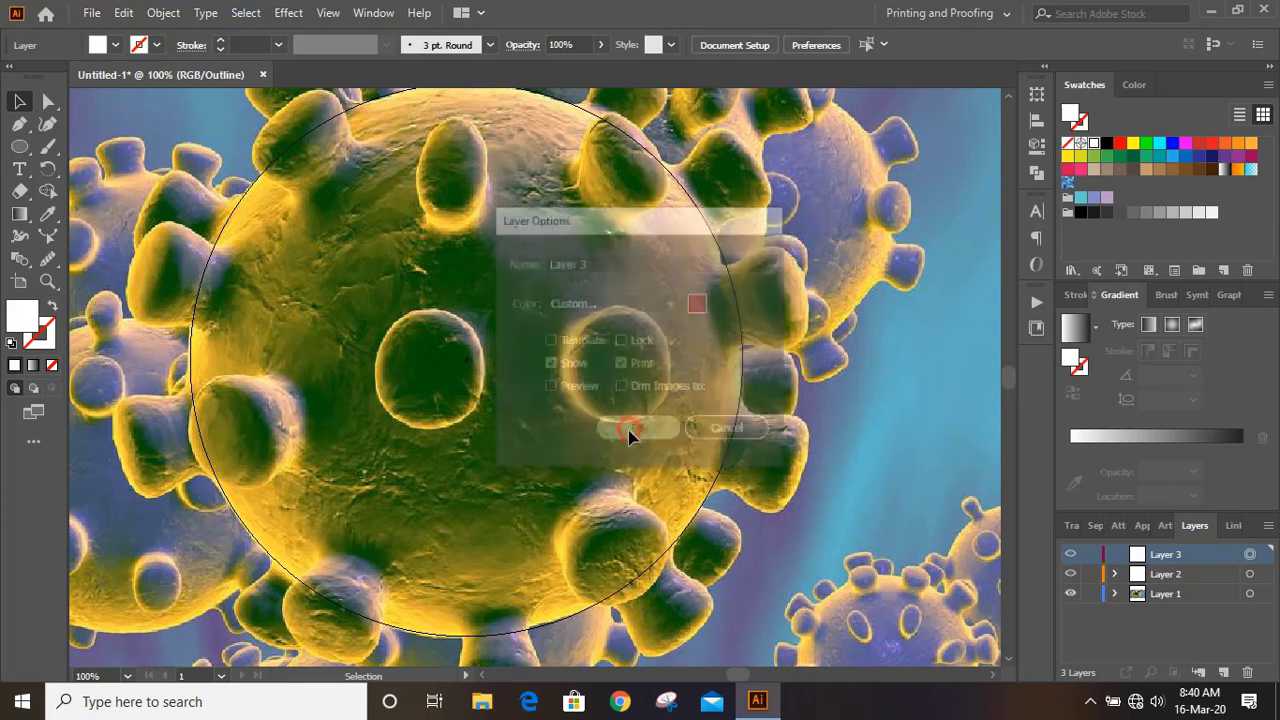
Draw an ellipse around each of the two round spikes in the middle of the large virus and fit them to the spikes
left_click(20, 150)
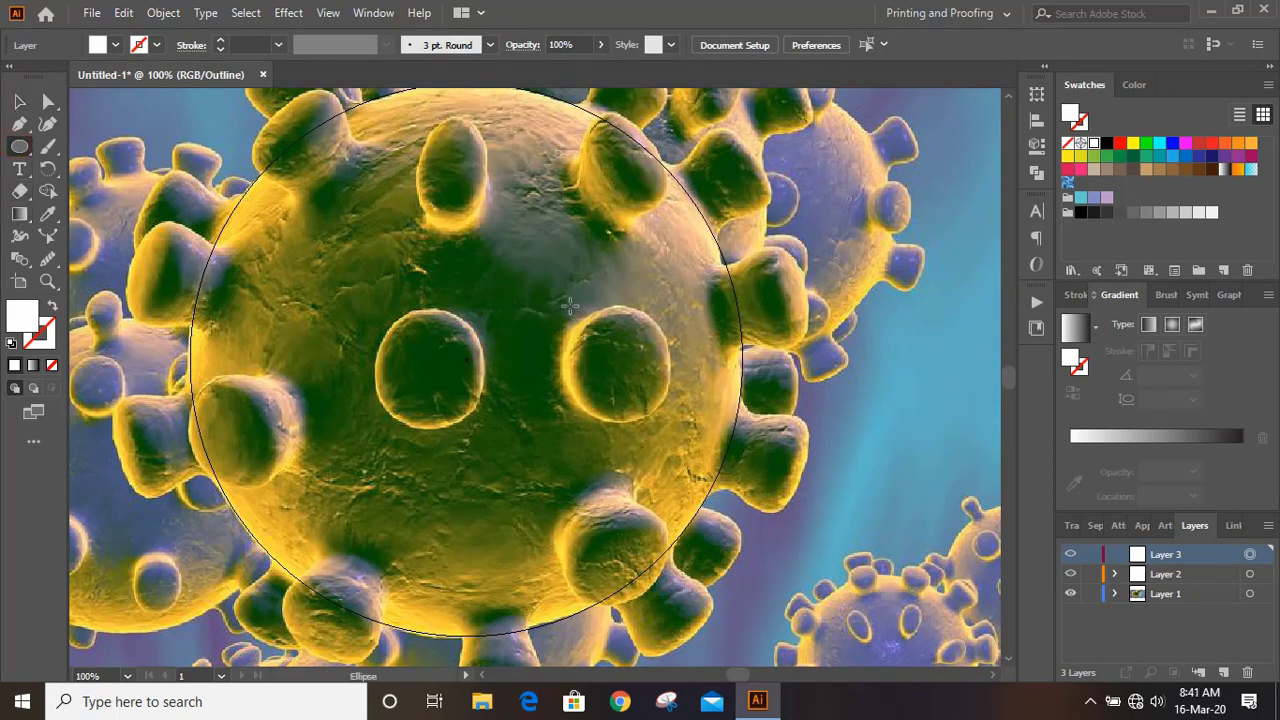
left_click_drag(564, 304, 671, 425)
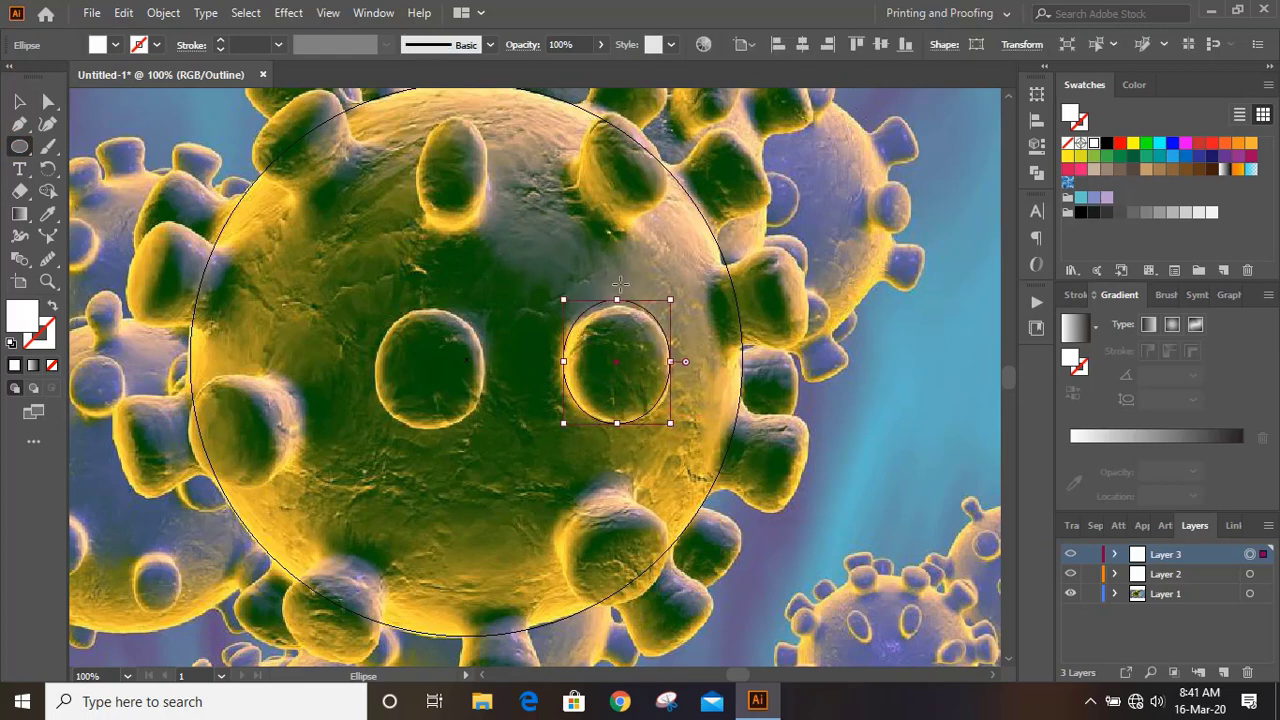
left_click_drag(617, 300, 620, 307)
left_click_drag(565, 366, 557, 366)
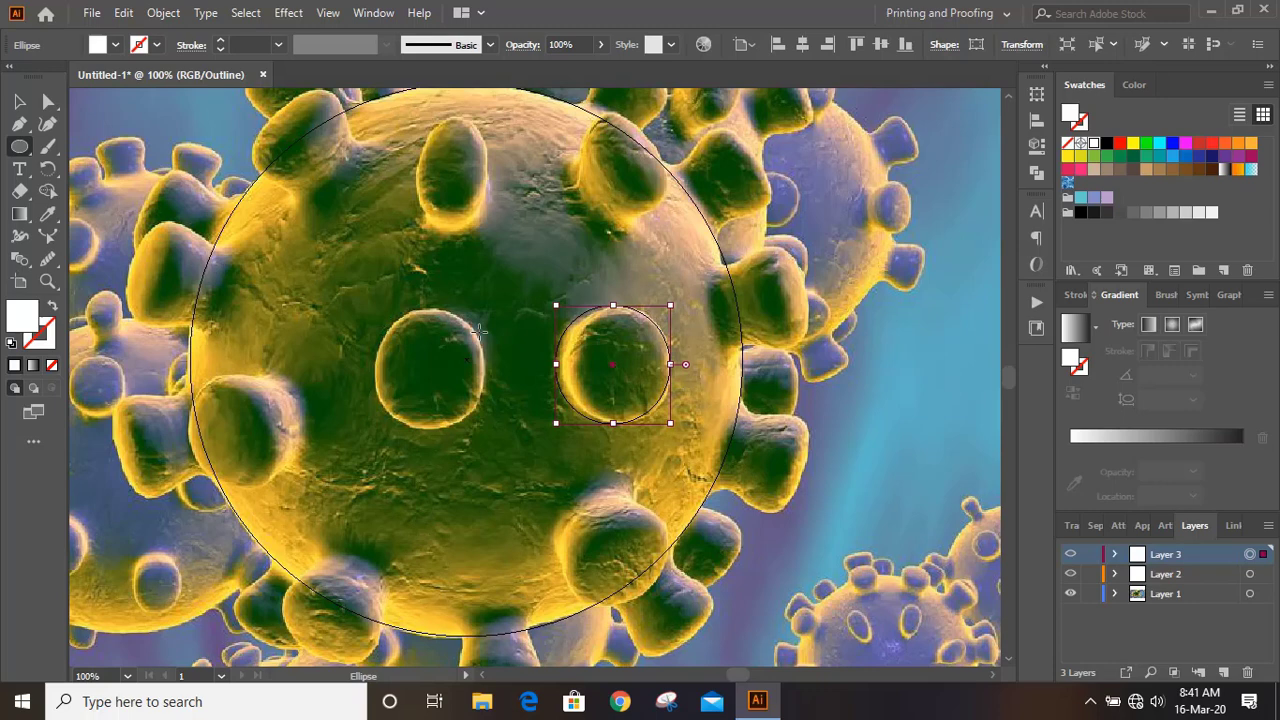
left_click_drag(382, 312, 483, 430)
left_click_drag(376, 370, 373, 370)
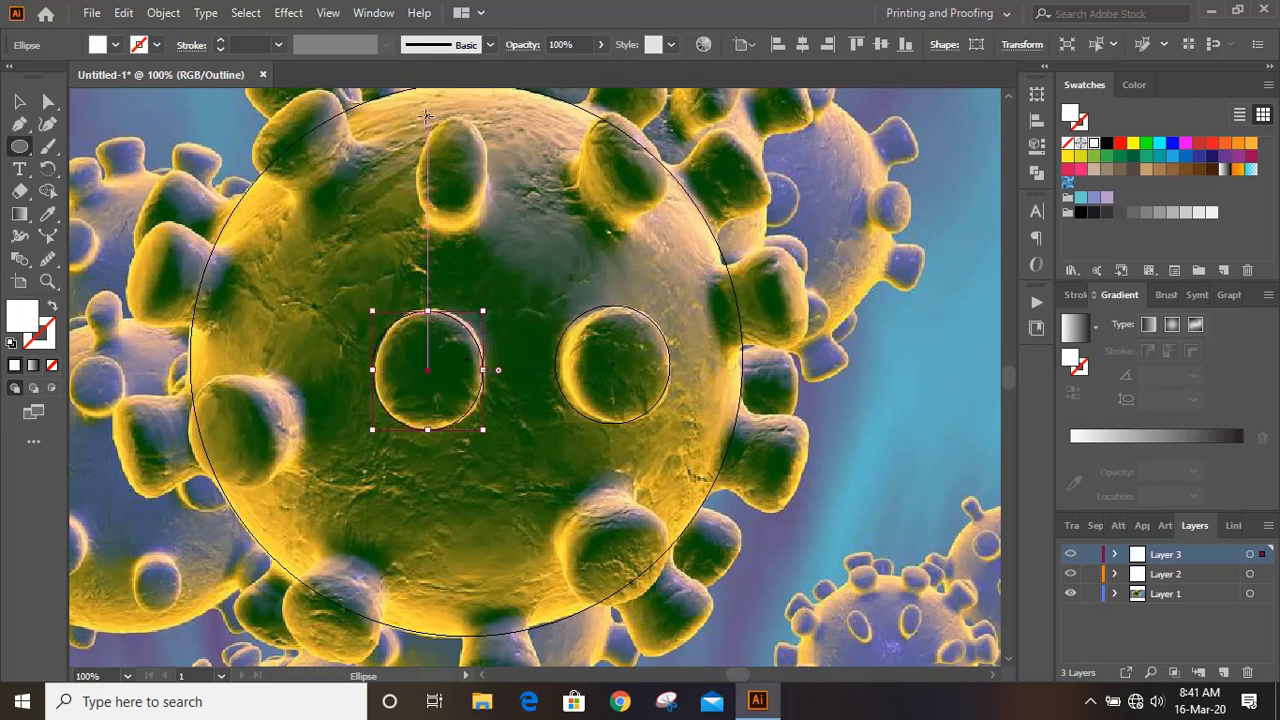
Draw ellipses around the upper-center and upper-right spikes of the large virus and adjust them to the spike shapes
left_click_drag(421, 117, 485, 229)
left_click_drag(485, 173, 489, 175)
left_click_drag(420, 173, 414, 175)
left_click_drag(451, 228, 451, 232)
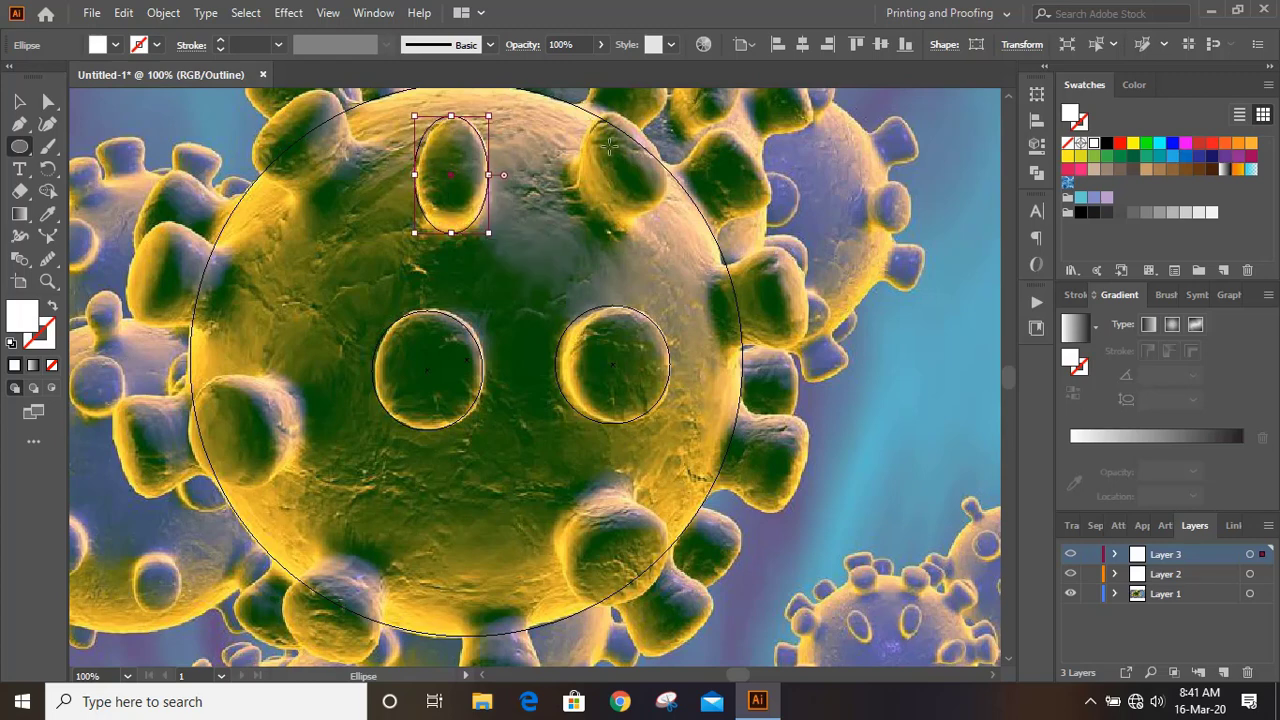
left_click_drag(586, 115, 683, 192)
left_click_drag(590, 186, 606, 216)
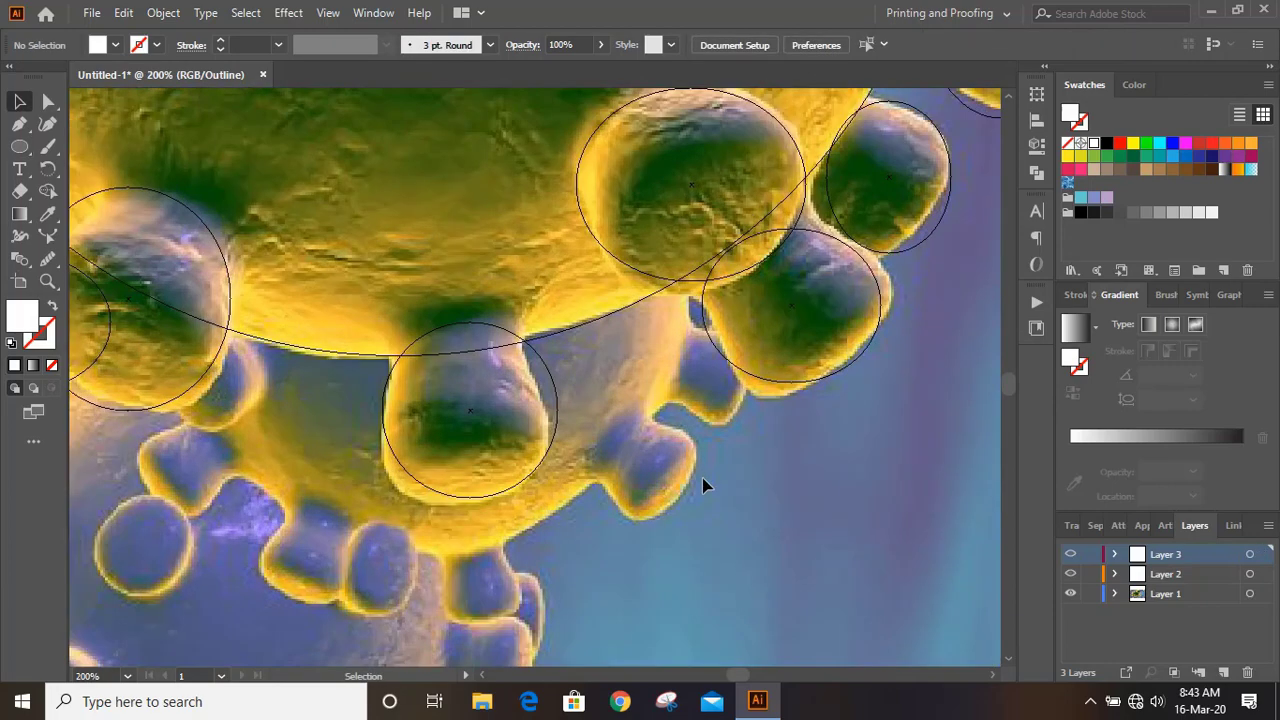
Shift the bottom-center spike's circle over the spike and add three vertical and one horizontal gradient mesh lines to it
mouse_move(540, 368)
left_mouse_down()
mouse_move(527, 372)
mouse_move(535, 380)
left_mouse_up()
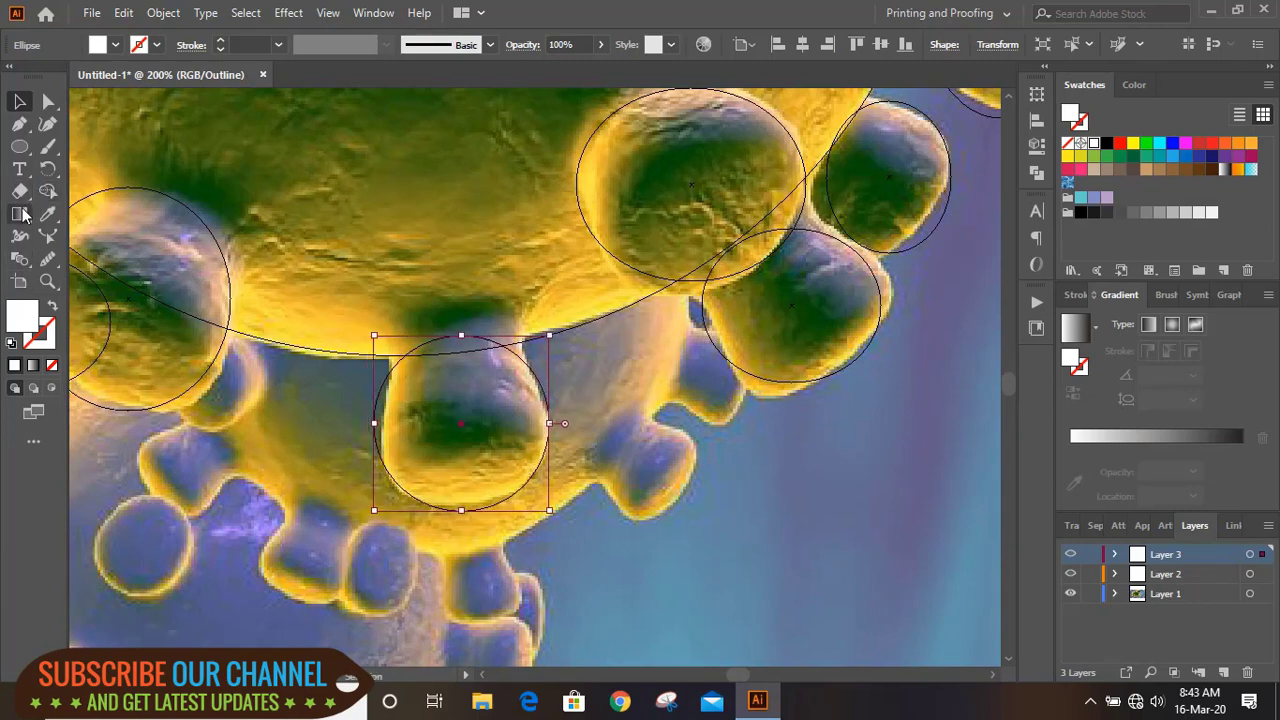
left_click_drag(20, 214, 80, 238)
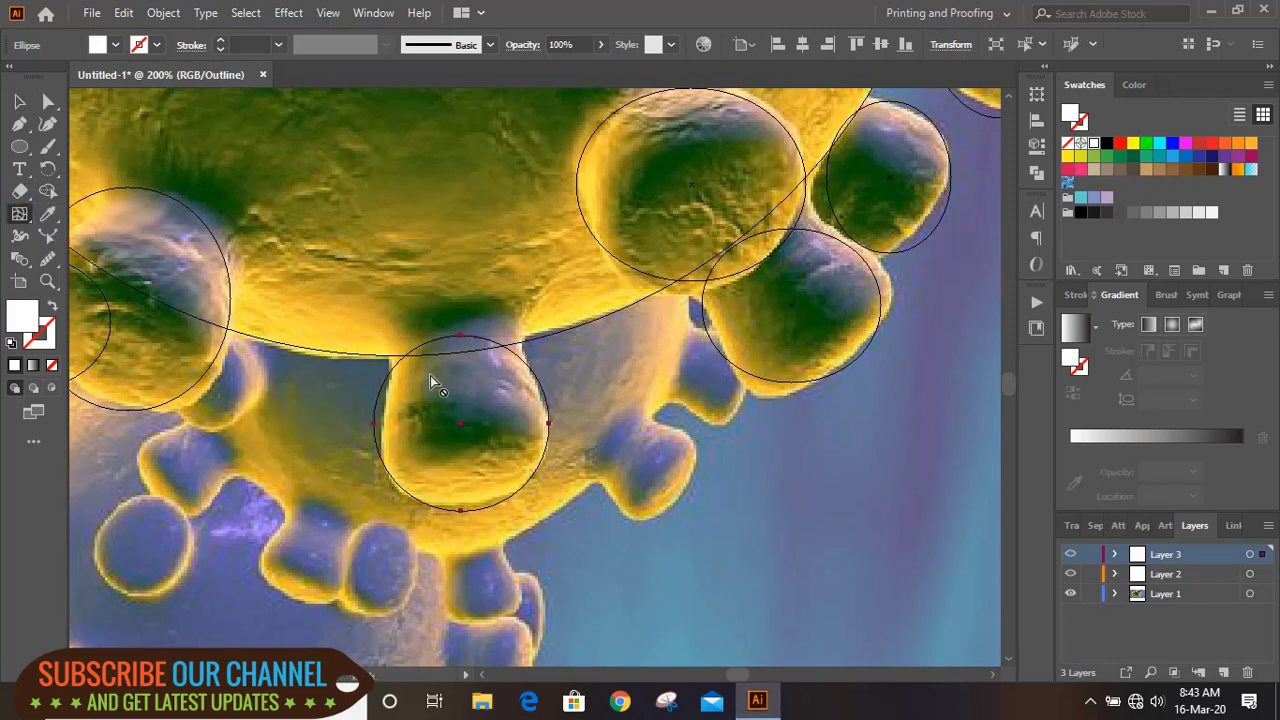
left_click(430, 345)
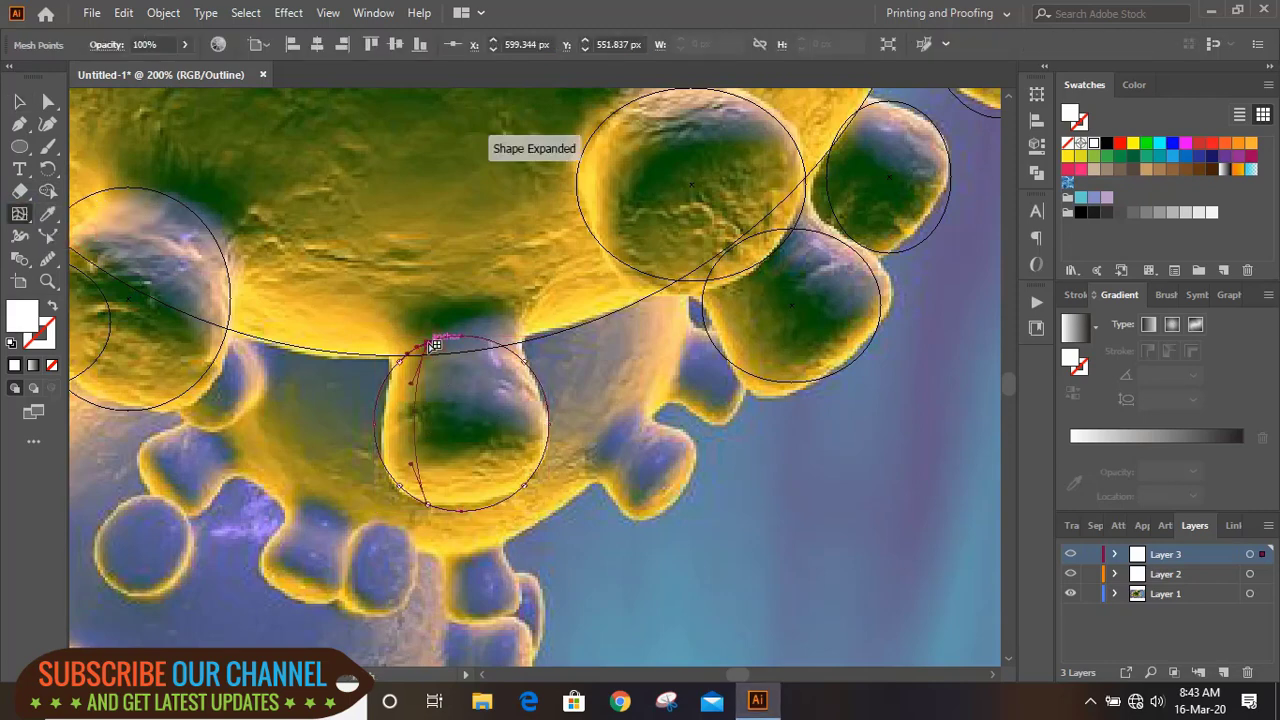
left_click(486, 340)
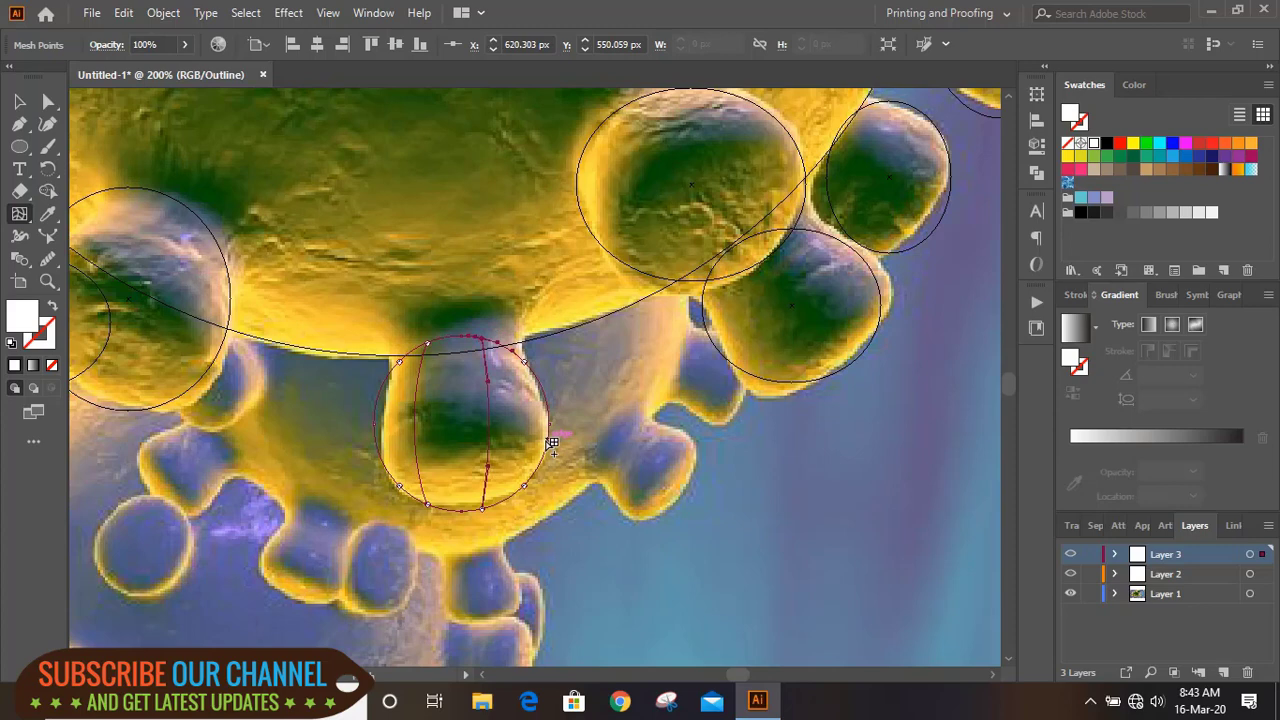
left_click(548, 440)
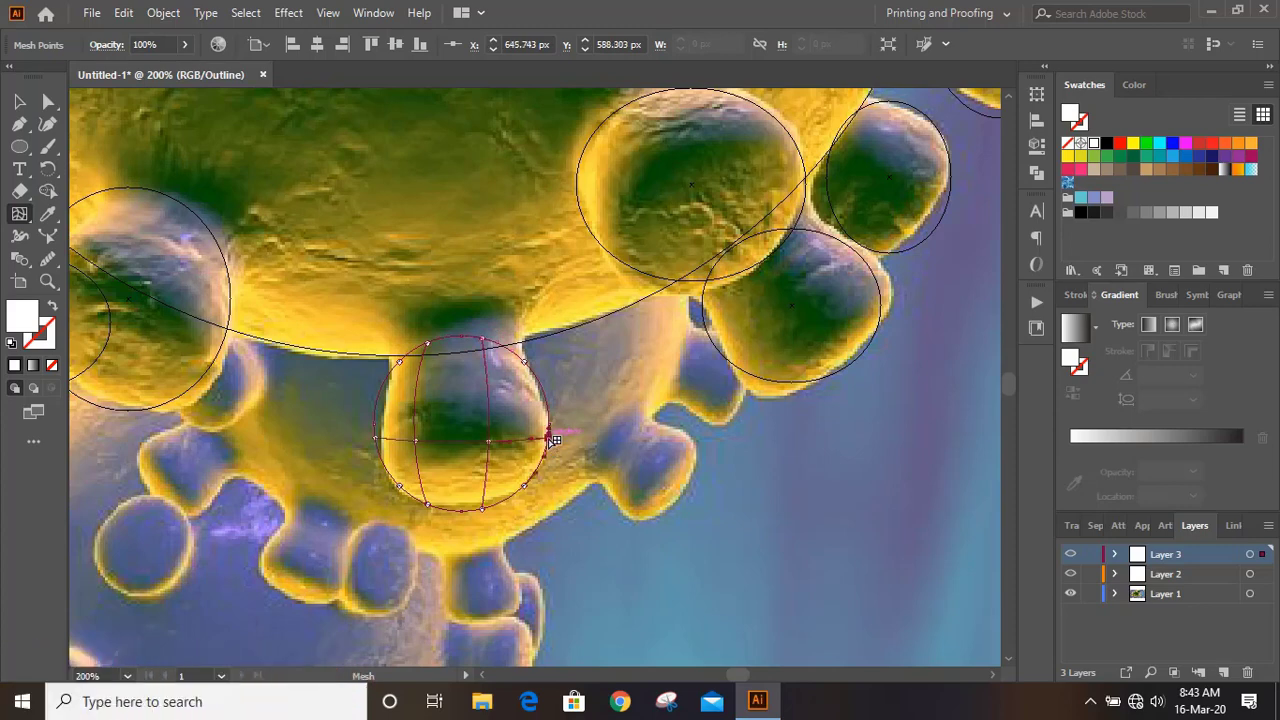
left_click(463, 445)
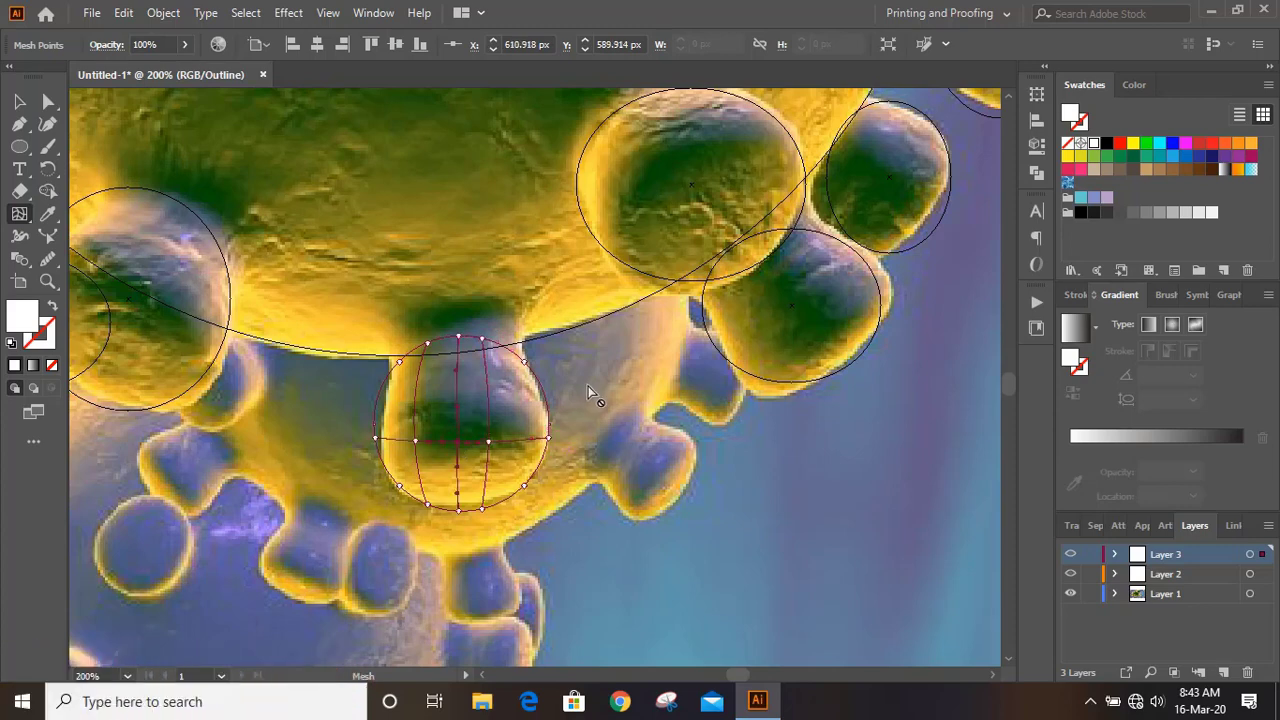
key("a")
key("ctrl+plus")
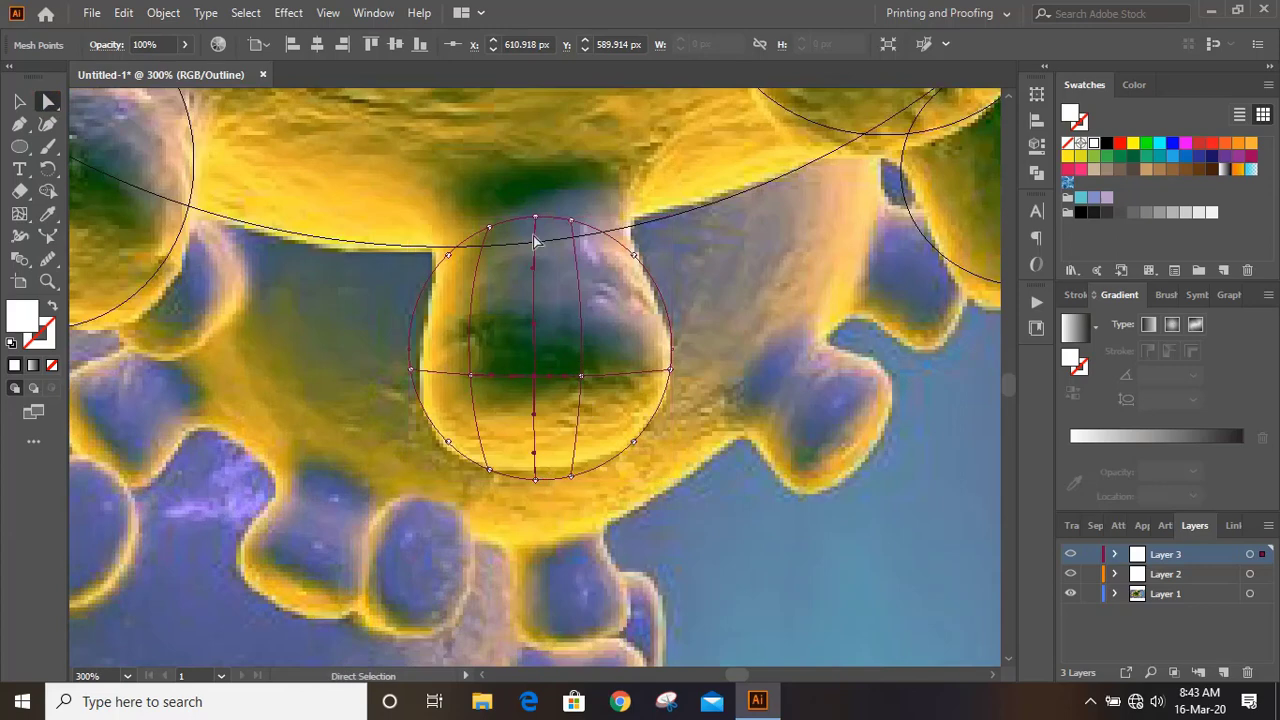
Reshape the top edge of the bottom-center spike's mesh by moving its upper points up along the spike's neck
left_click_drag(571, 220, 535, 212)
key("Right")
key("Right")
key("Right")
key("Right")
key("Right")
key("Right")
key("Right")
key("Right")
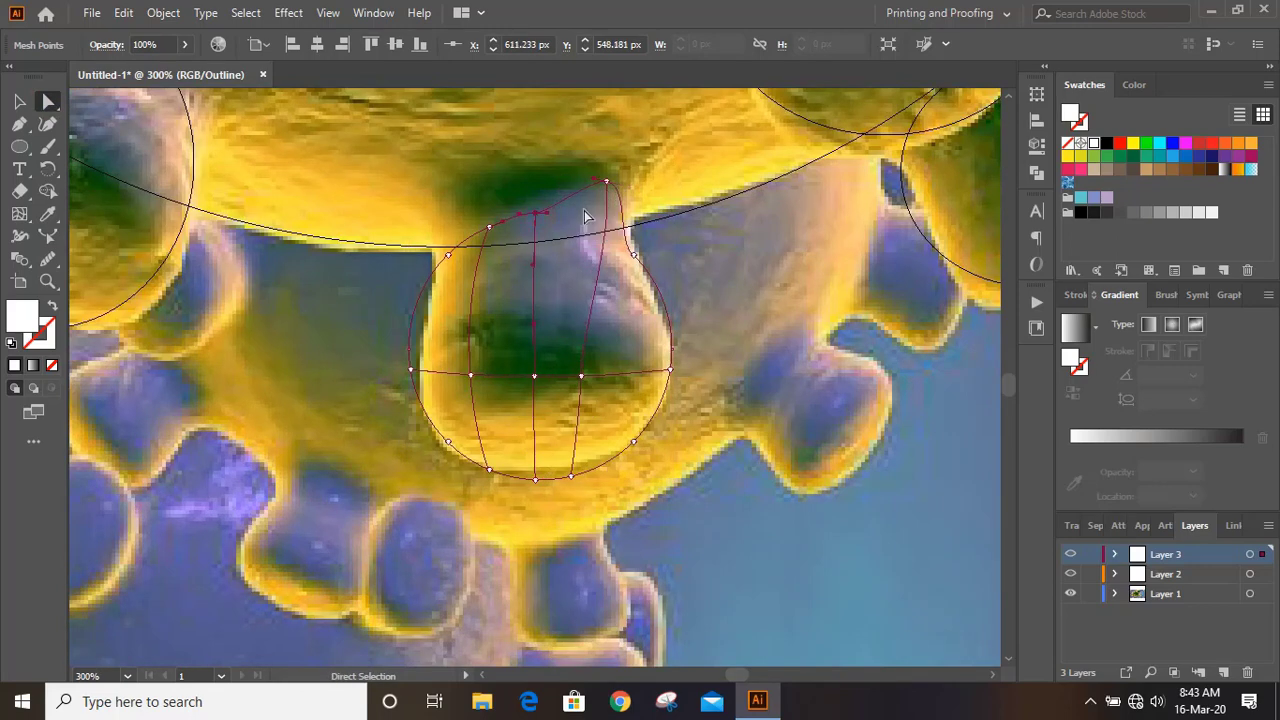
left_click_drag(449, 260, 489, 219)
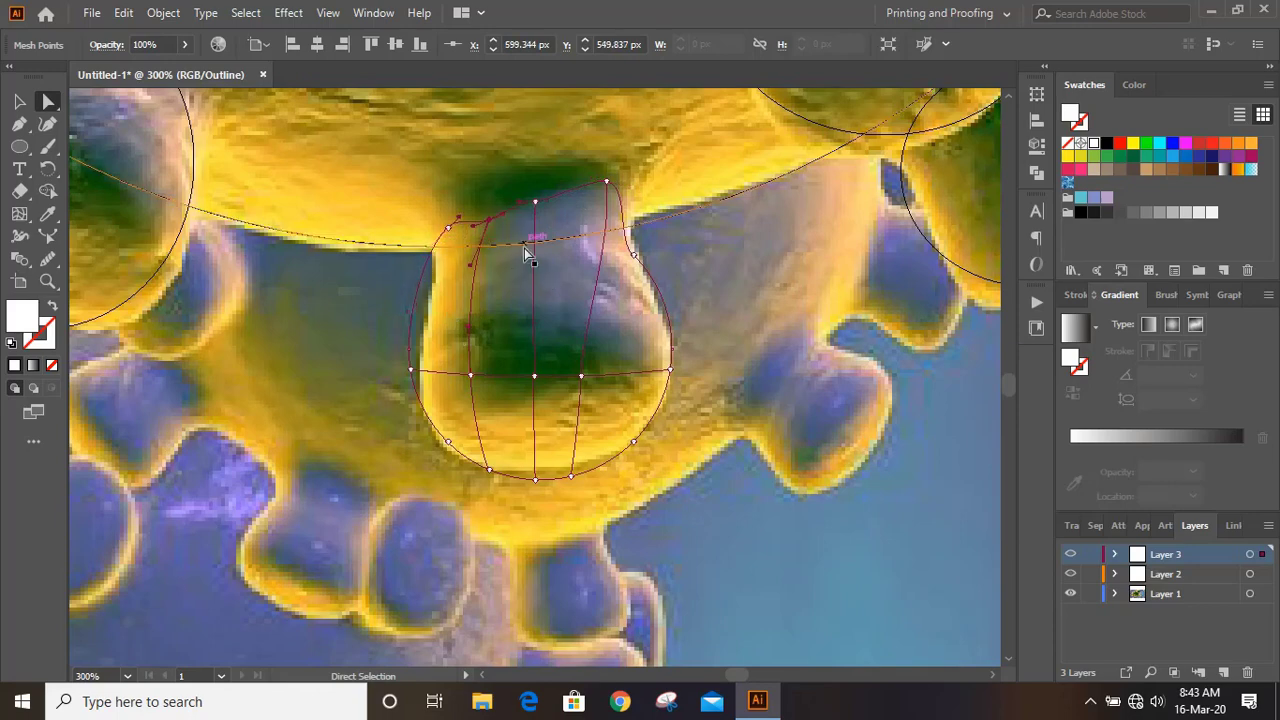
Fit the left and right edges of the bottom-center spike's mesh to the spike outline by moving edge points and handles
left_click_drag(410, 370, 425, 352)
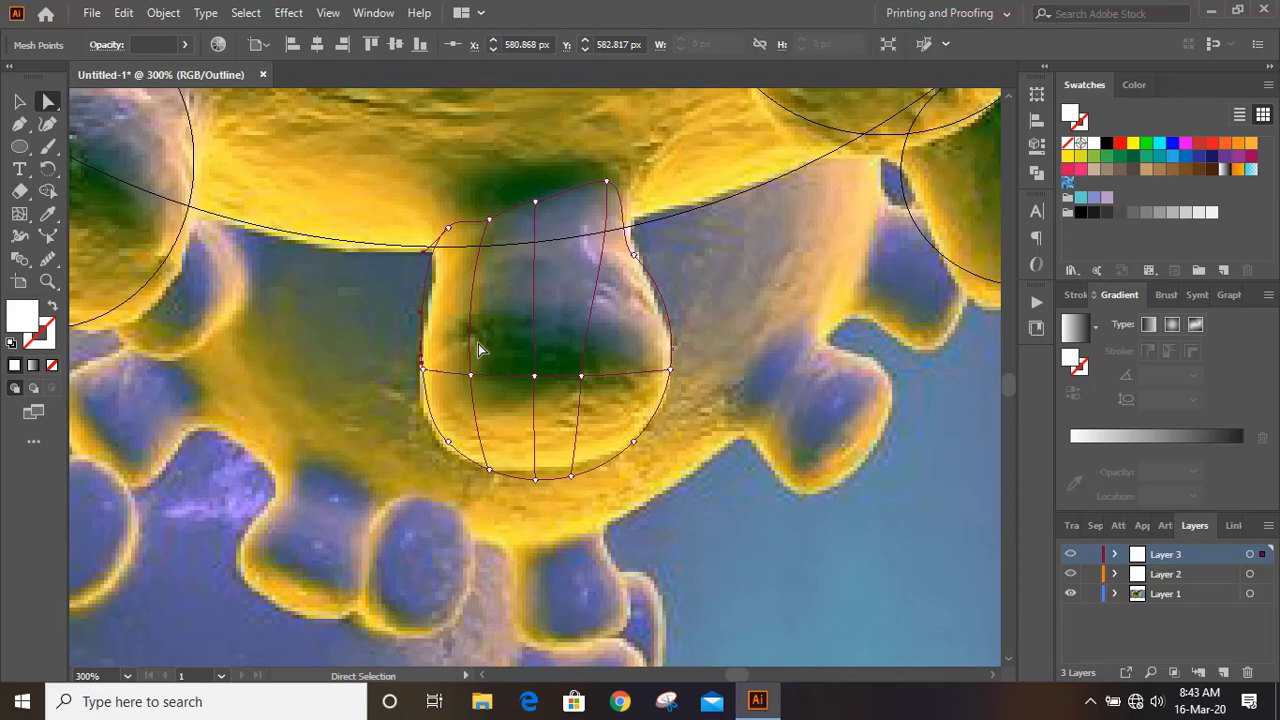
left_click_drag(425, 251, 433, 276)
scroll(512, 396, "down", 1)
left_click_drag(448, 374, 440, 374)
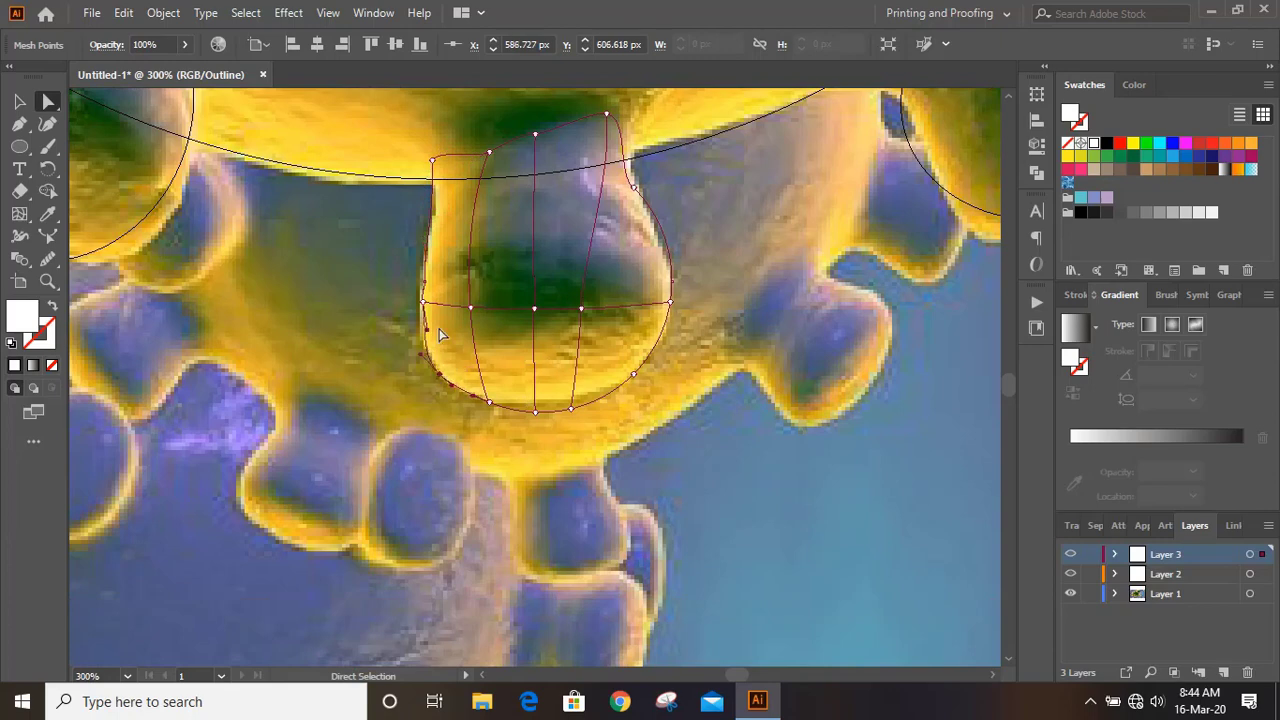
left_click_drag(423, 301, 423, 282)
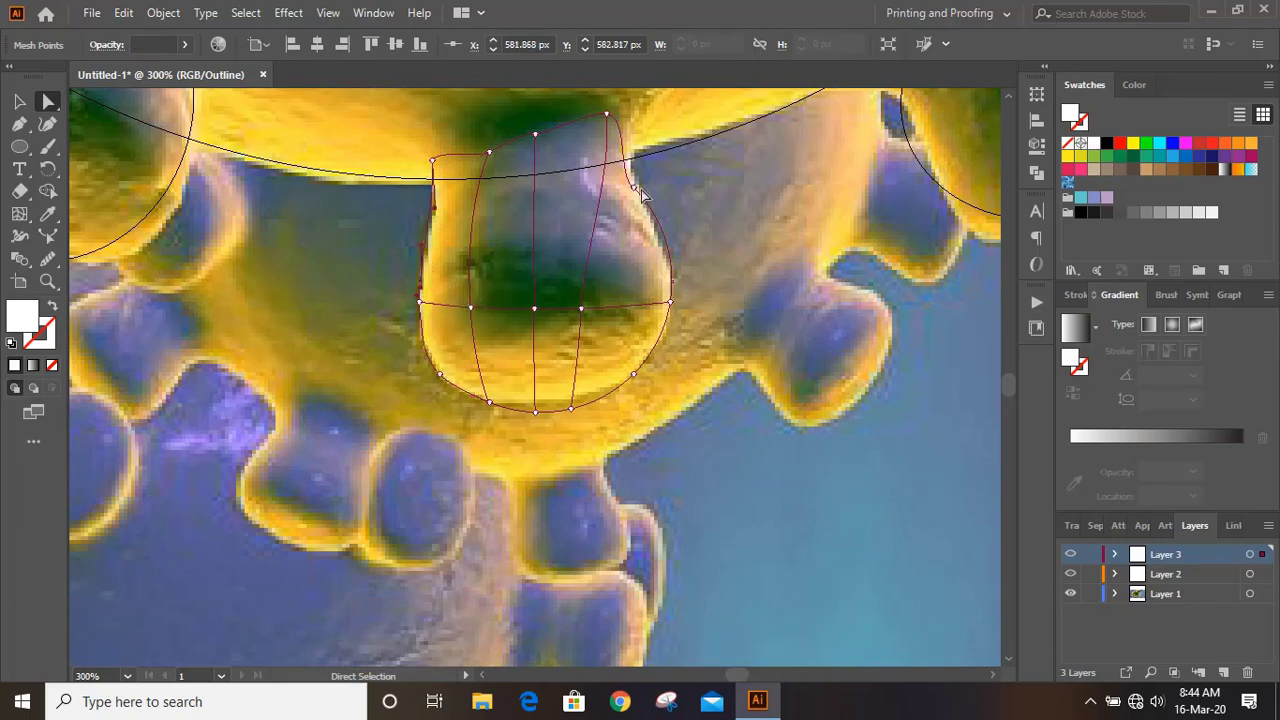
left_click_drag(672, 247, 658, 235)
Add a mesh point near the upper-right neck of the bottom-center spike, nudge it down and adjust the adjacent edge points
left_click(403, 360)
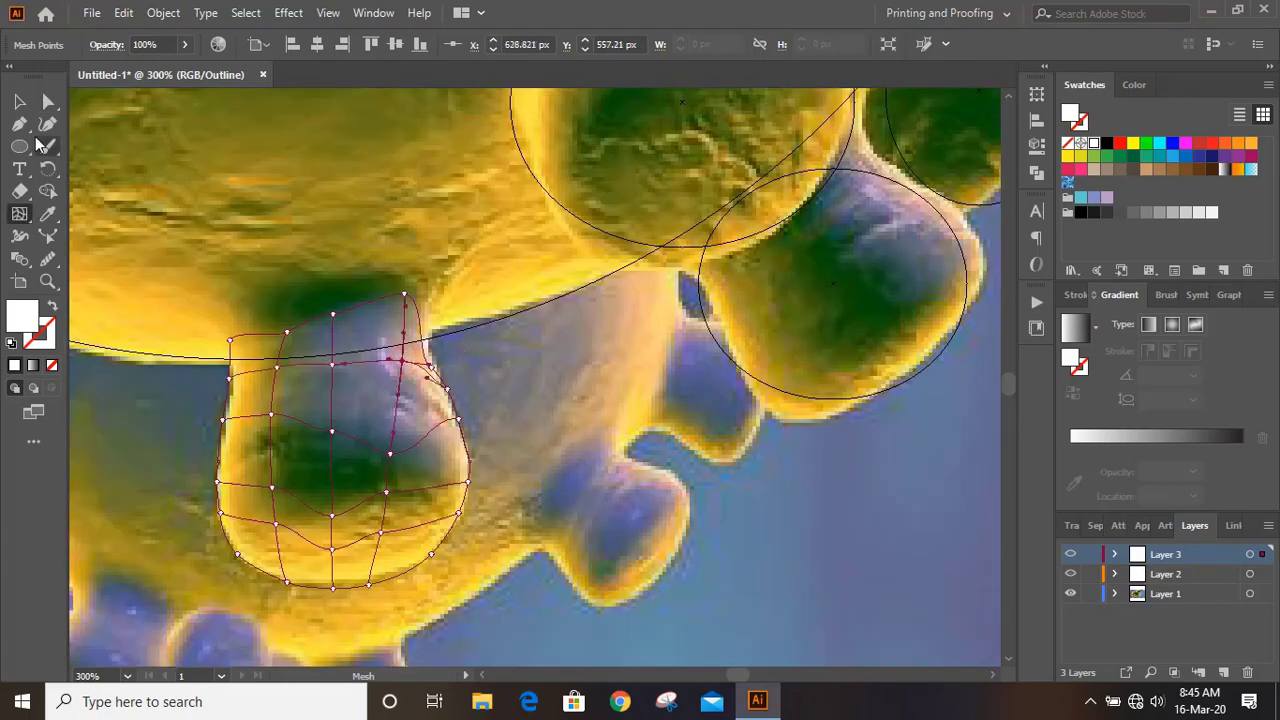
left_click(47, 101)
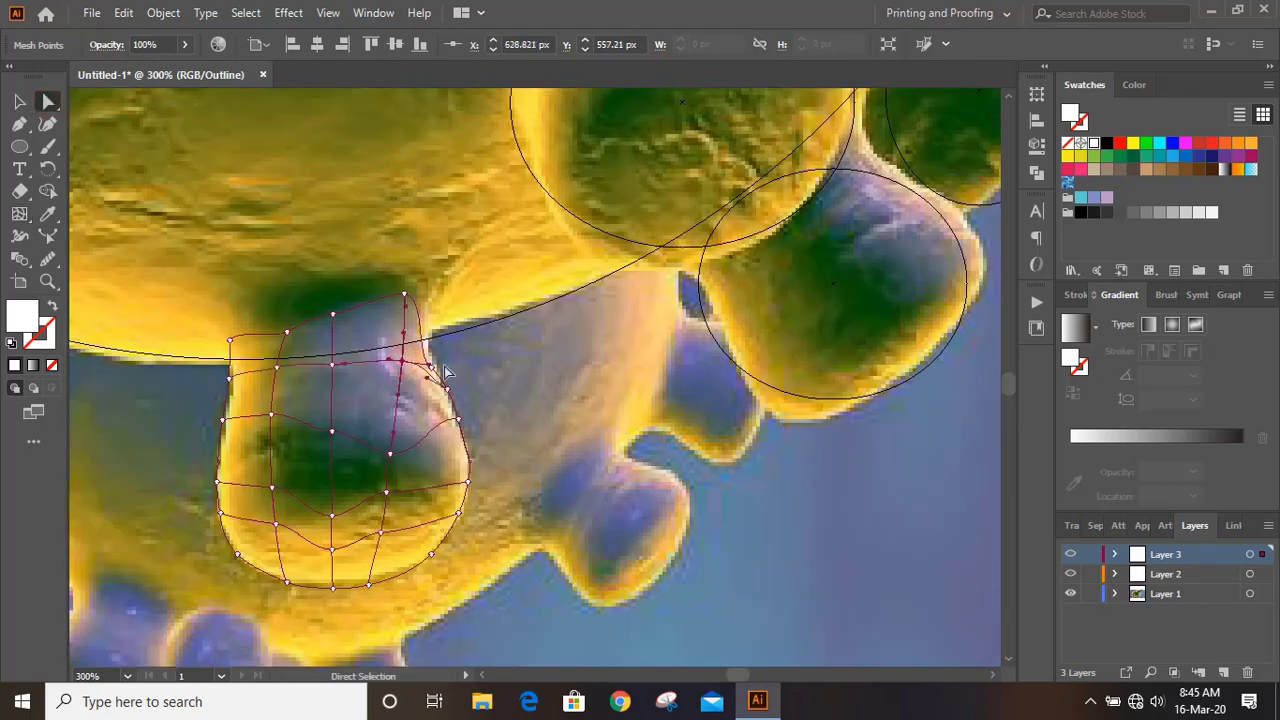
key("Down")
key("Down")
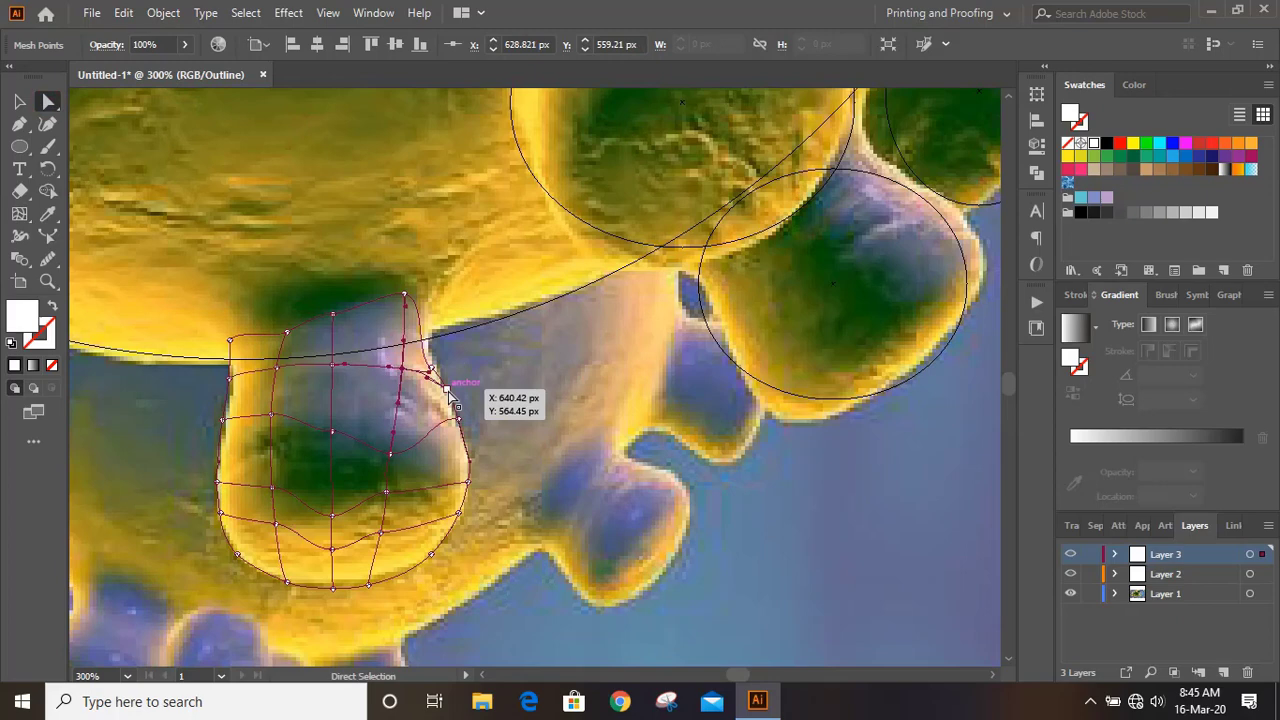
left_click(447, 390)
left_click_drag(432, 380, 414, 424)
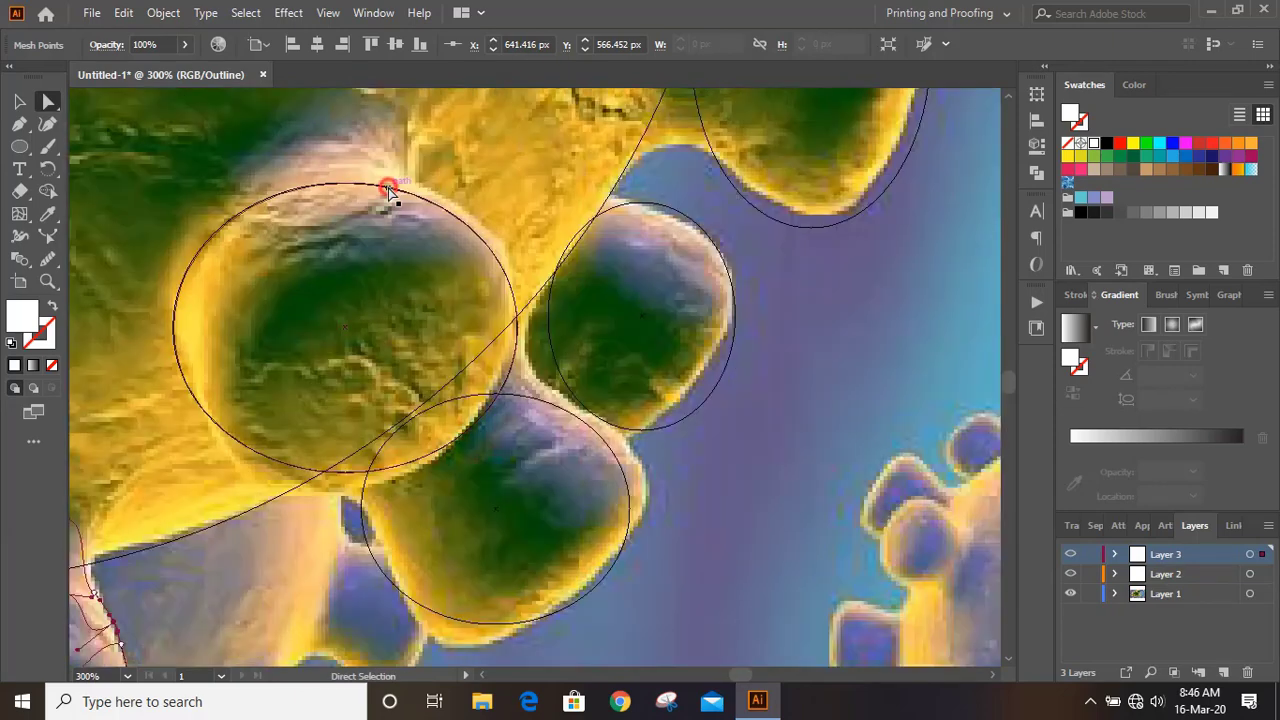
Add three vertical and three horizontal gradient mesh lines to the ellipse of the large virus's lower-right round spike
left_click(19, 212)
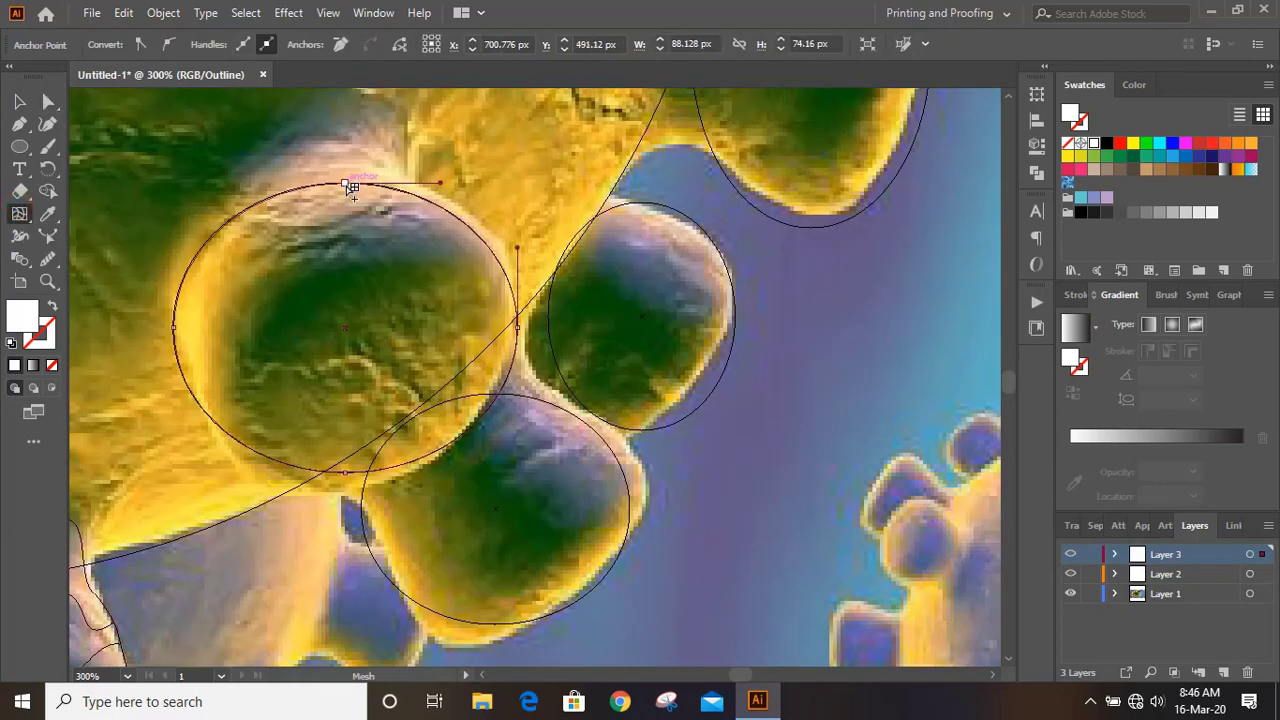
left_click(429, 202)
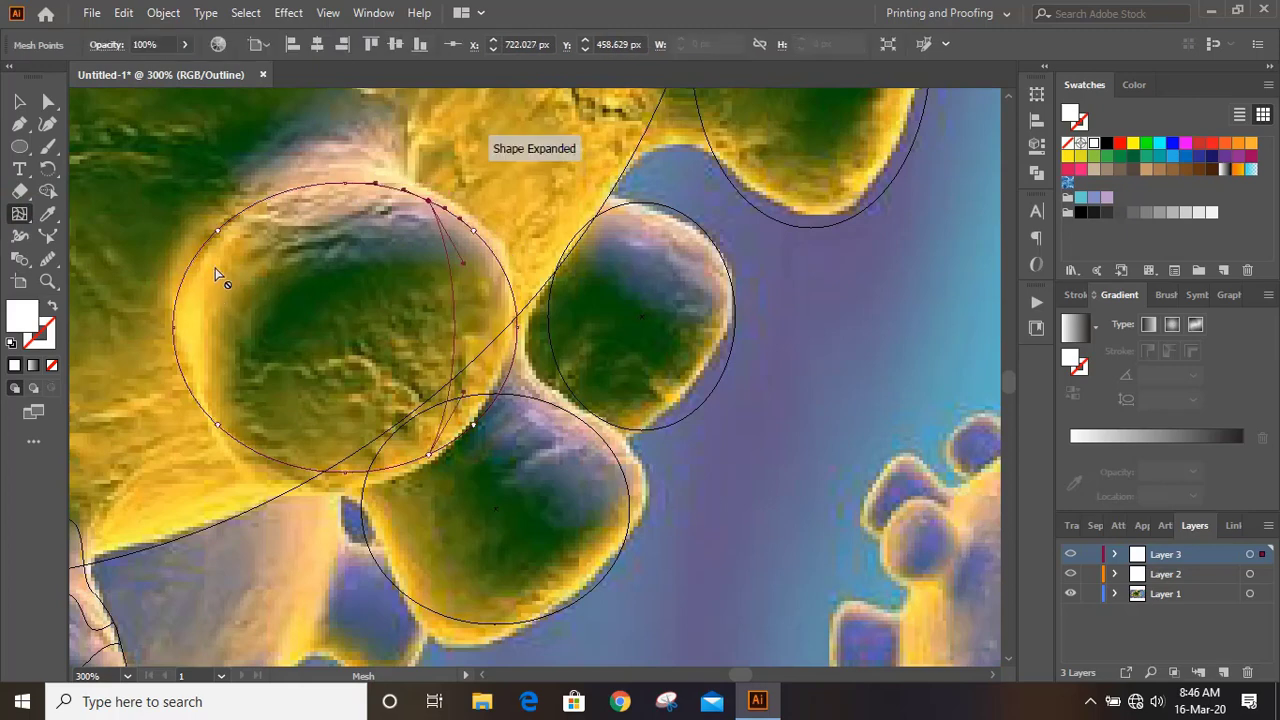
left_click(492, 252)
left_click(228, 432)
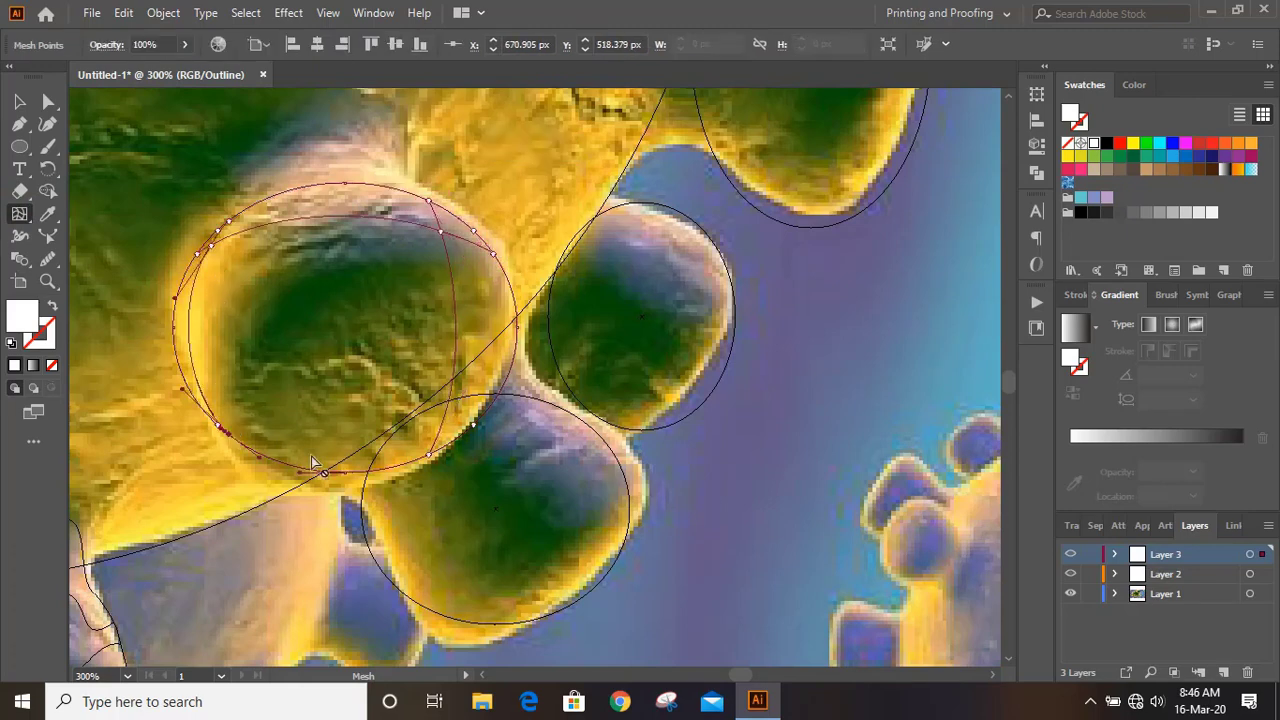
left_click(388, 466)
left_click(177, 312)
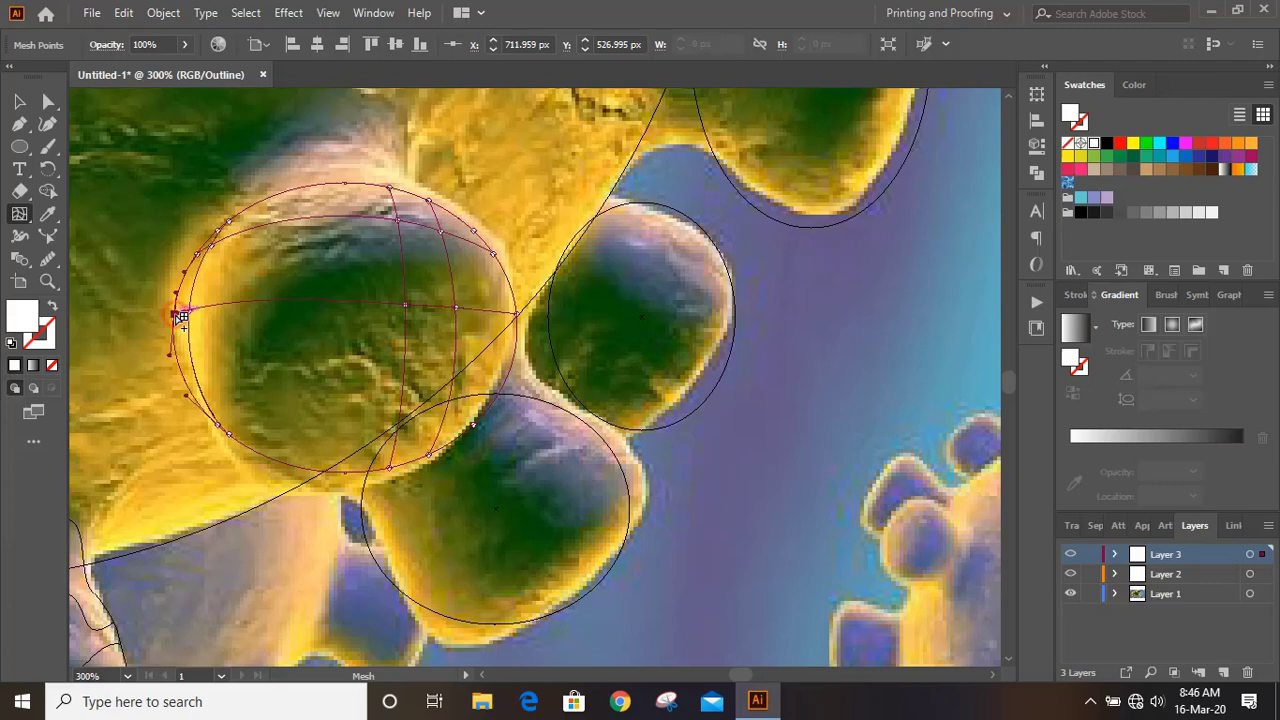
left_click(197, 393)
Shift the left inner mesh points of the lower-right round spike inward to follow its yellow rim
key("a")
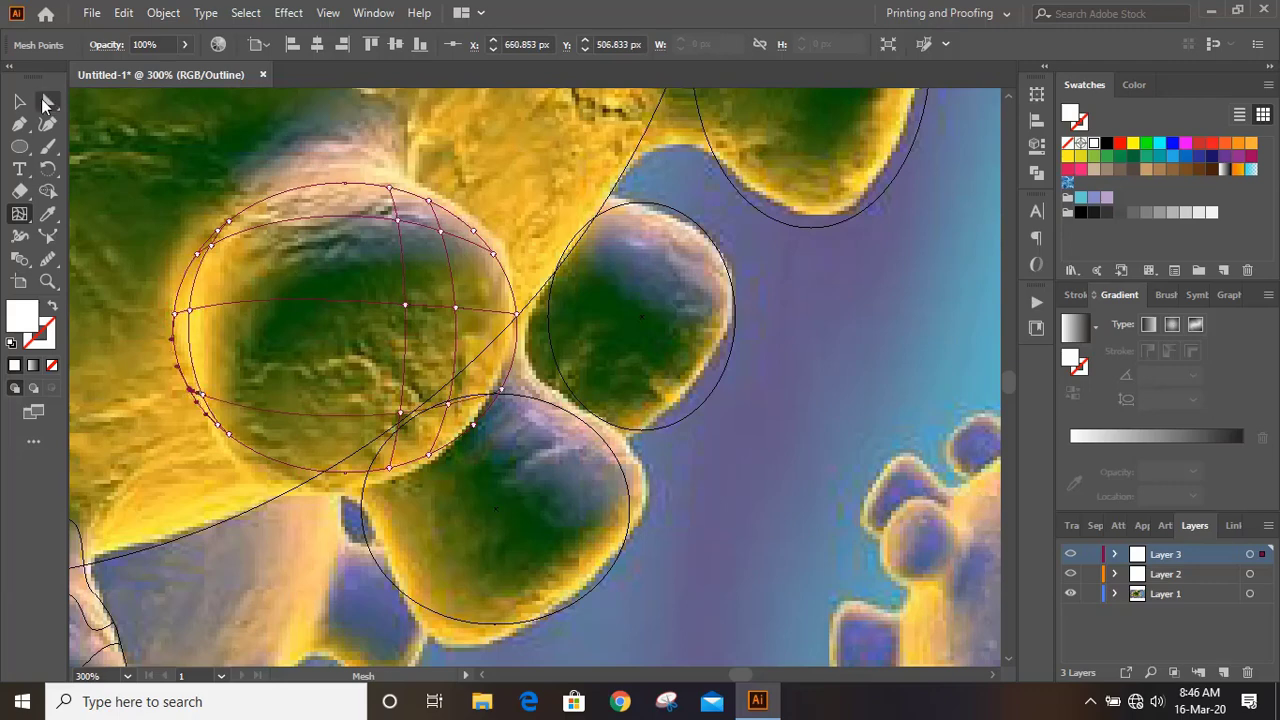
left_click(190, 310)
key("Right")
key("Right")
key("Right")
key("Right")
key("Right")
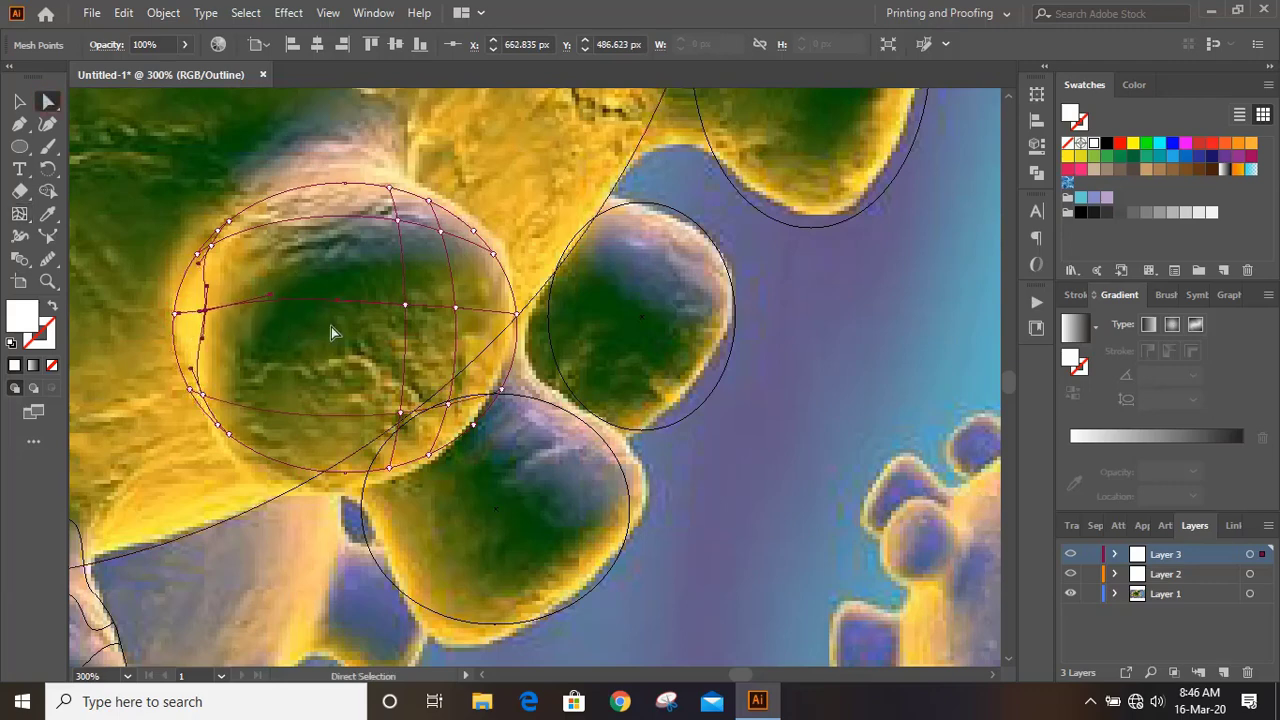
left_click(203, 395)
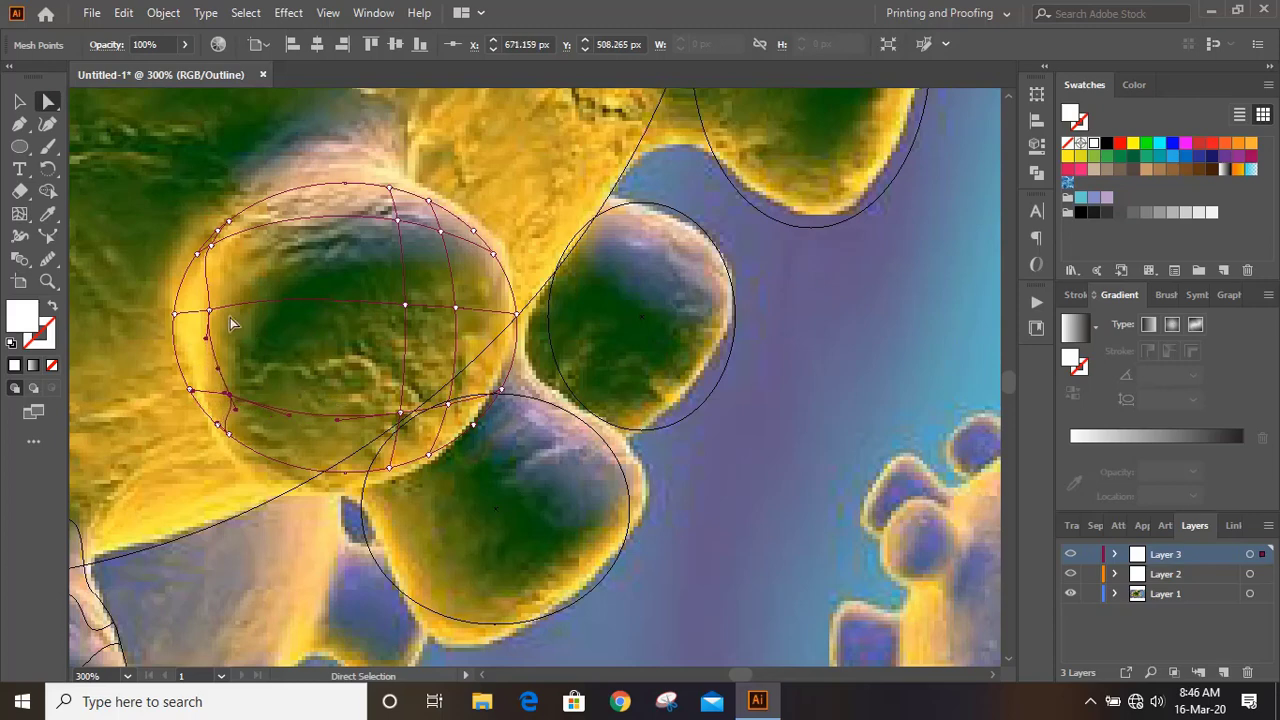
left_click(288, 314)
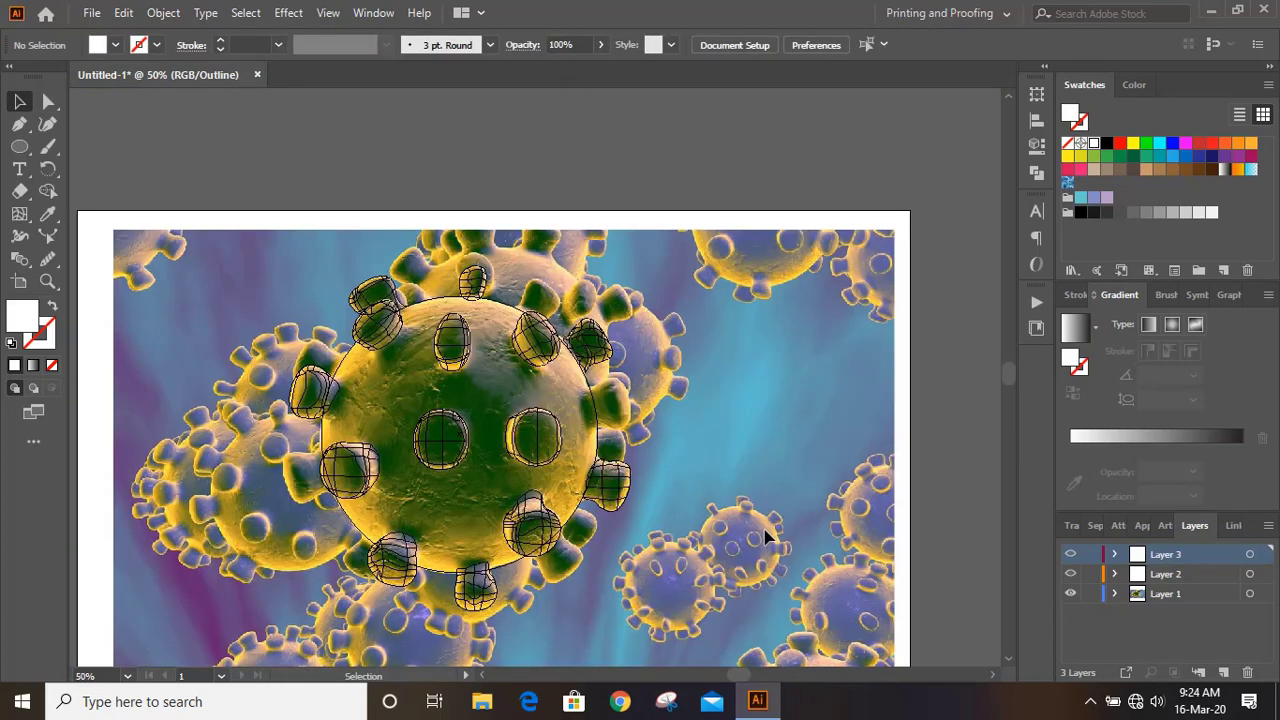
Hide Layer 3 and add two vertical gradient mesh lines through the large virus circle
left_click(1070, 554)
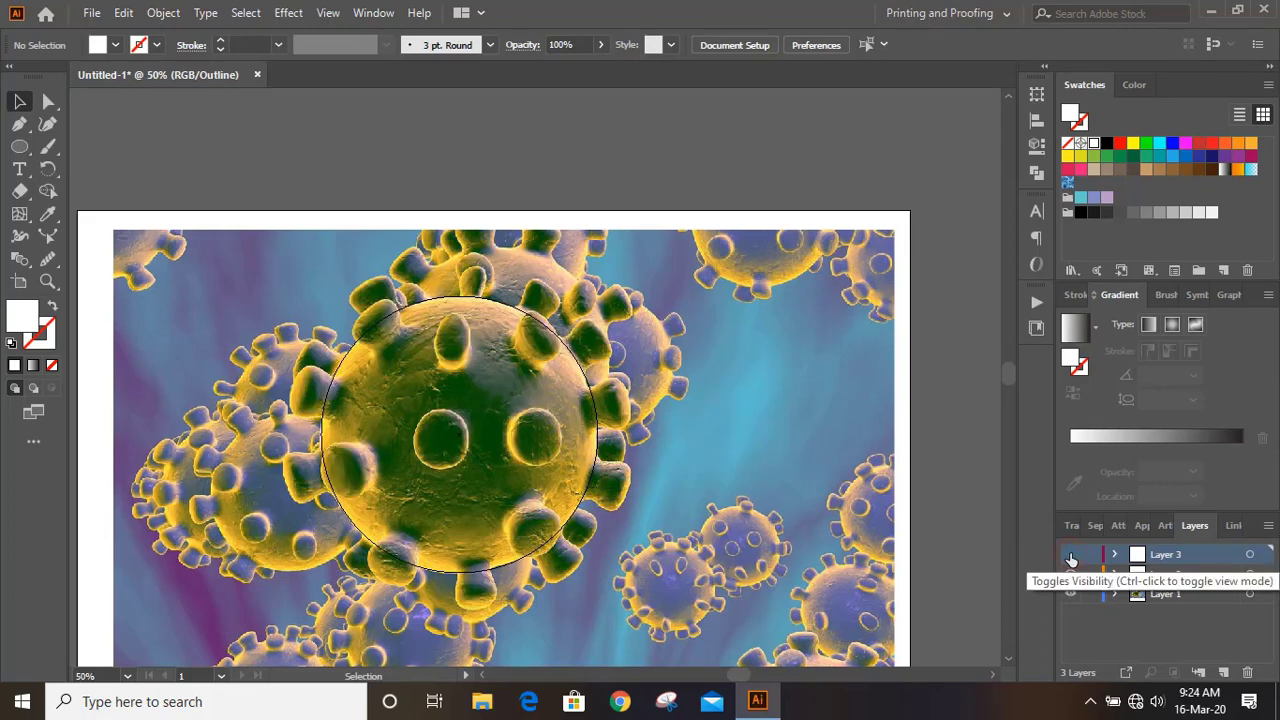
key("ctrl+equal")
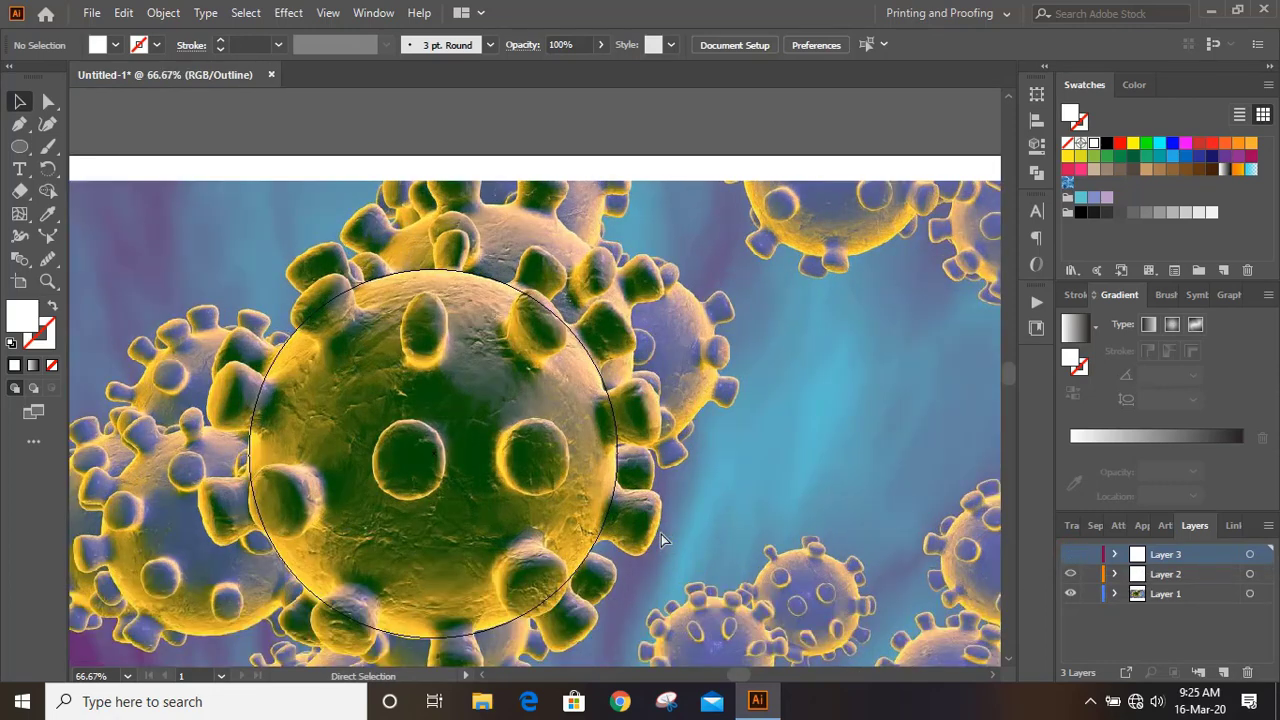
scroll(699, 381, "down", 2)
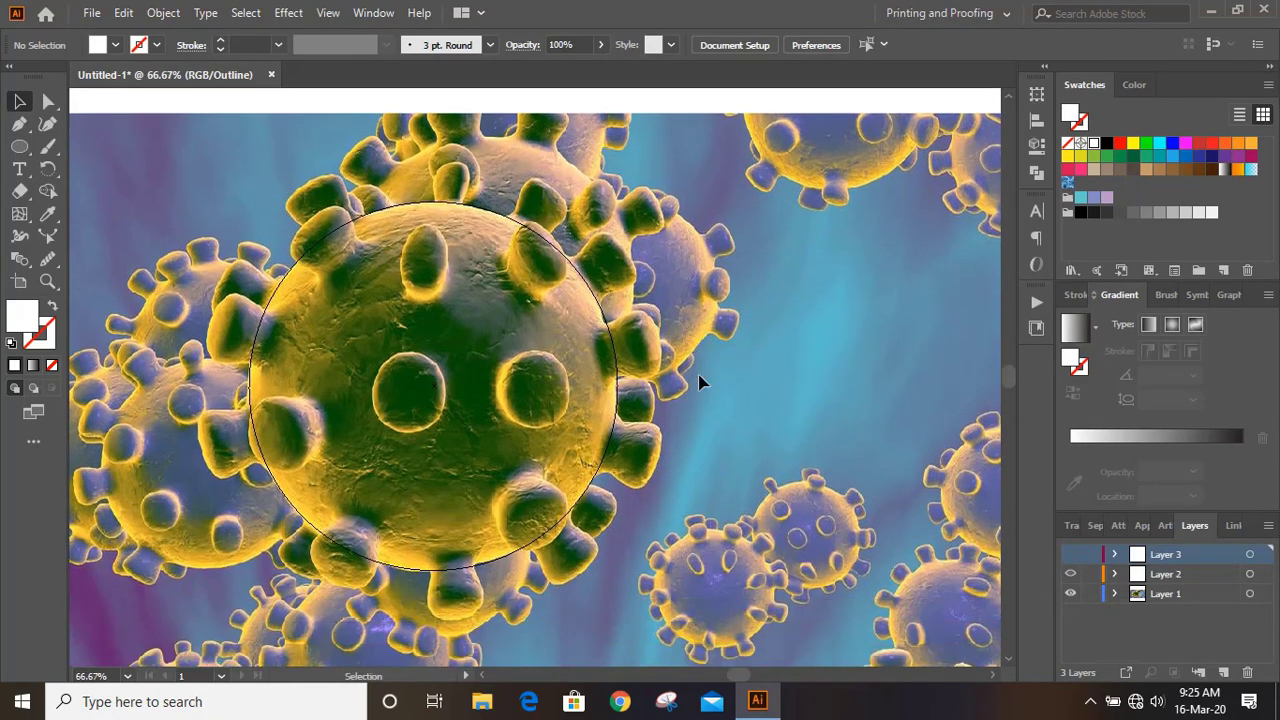
left_click(578, 292)
left_click(19, 213)
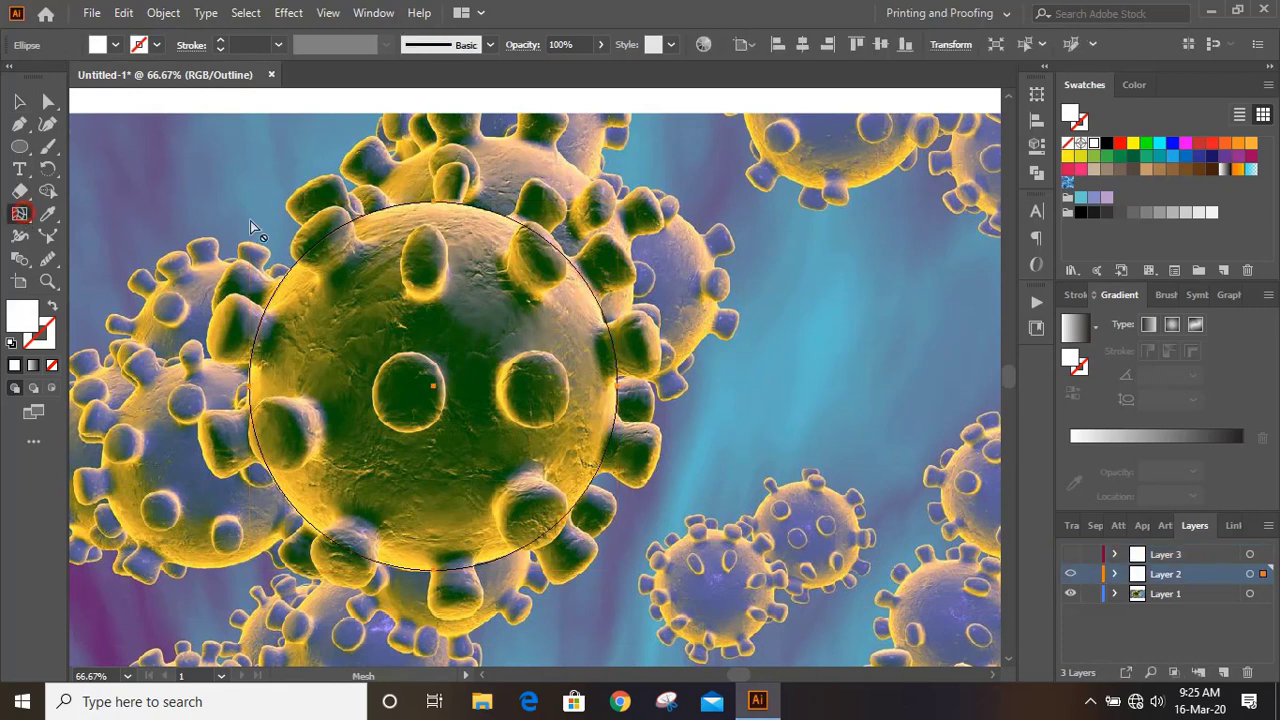
left_click(387, 212)
left_click(457, 207)
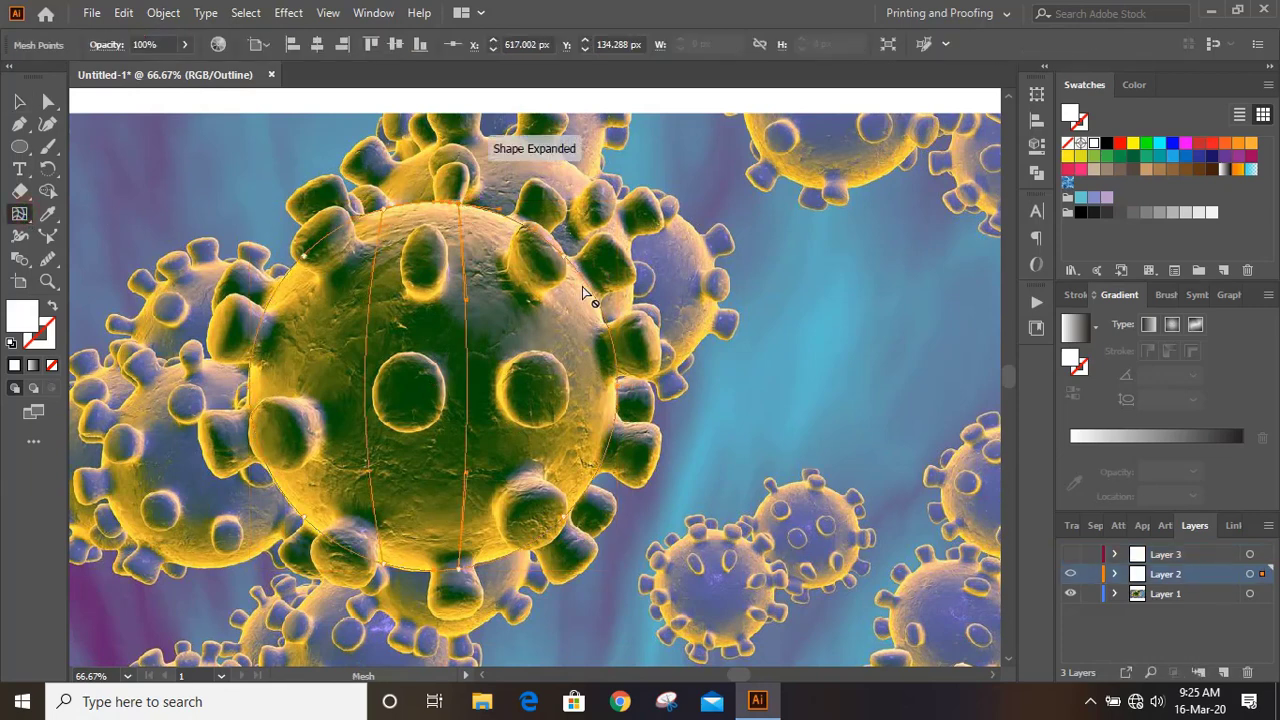
Add horizontal mesh lines across the middle of the large virus circle and more vertical lines toward its sides
left_click(606, 428)
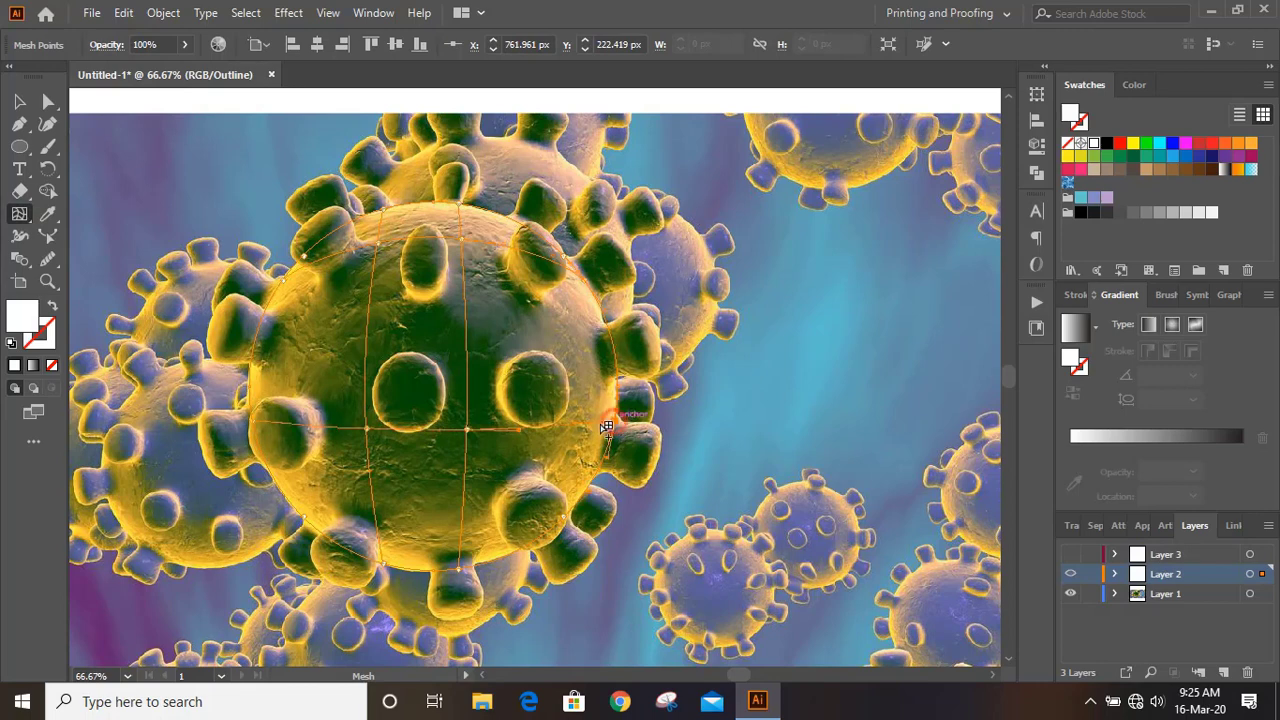
left_click(254, 339)
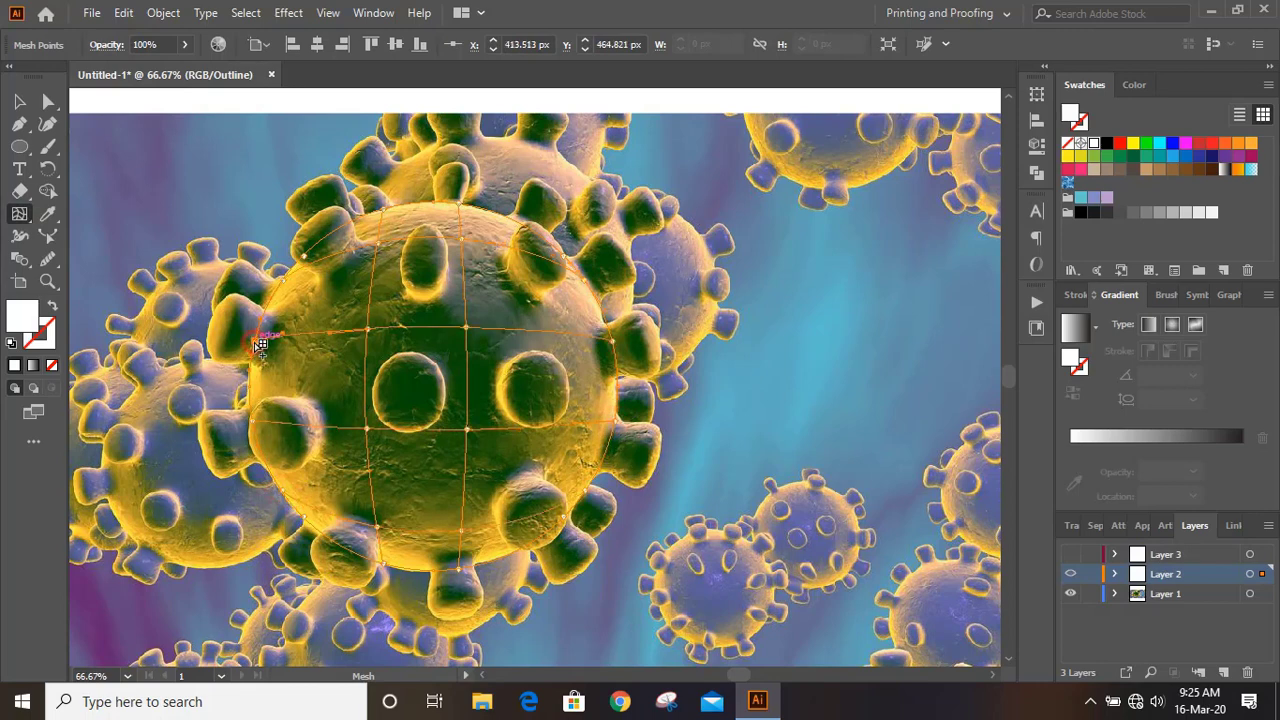
left_click(369, 366)
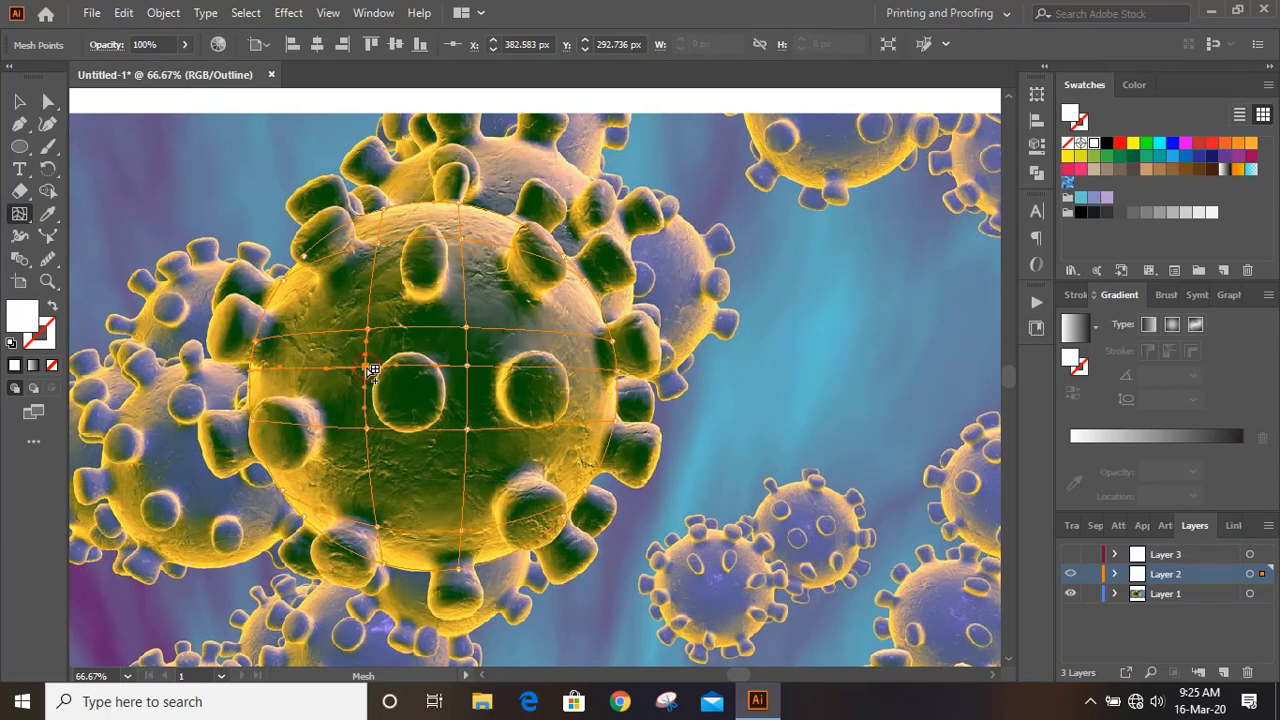
left_click(315, 337)
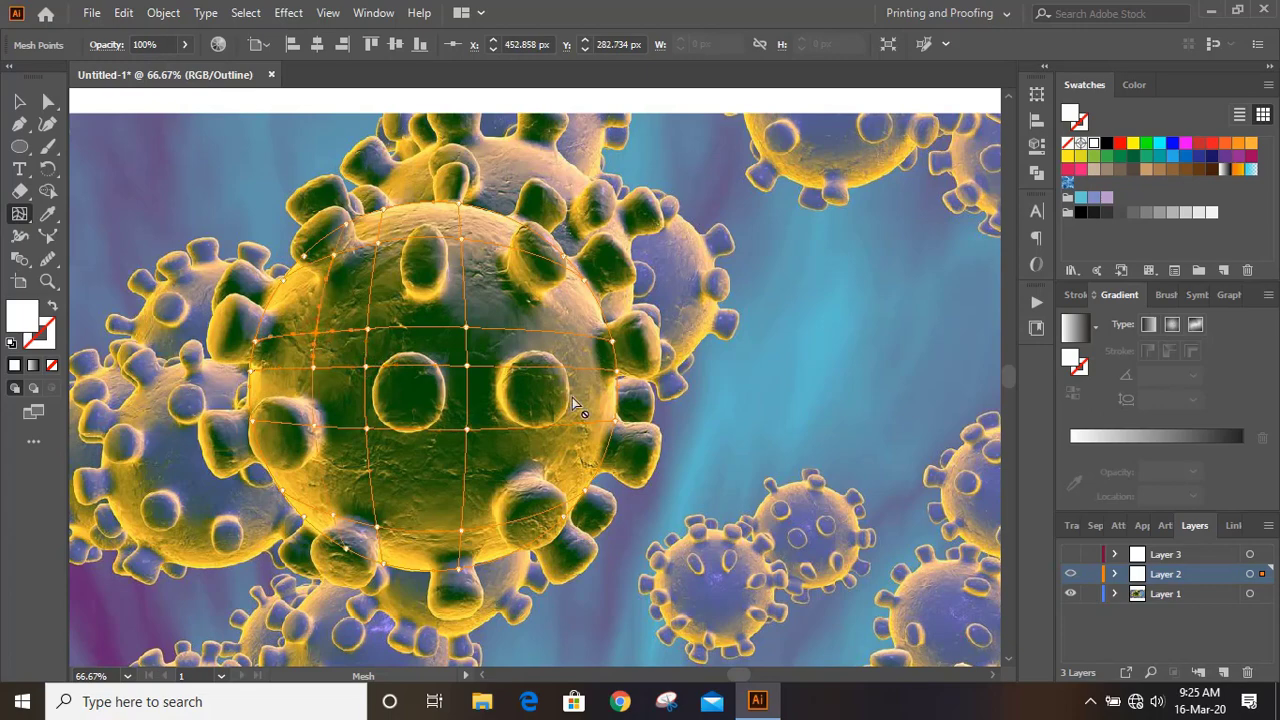
left_click(548, 335)
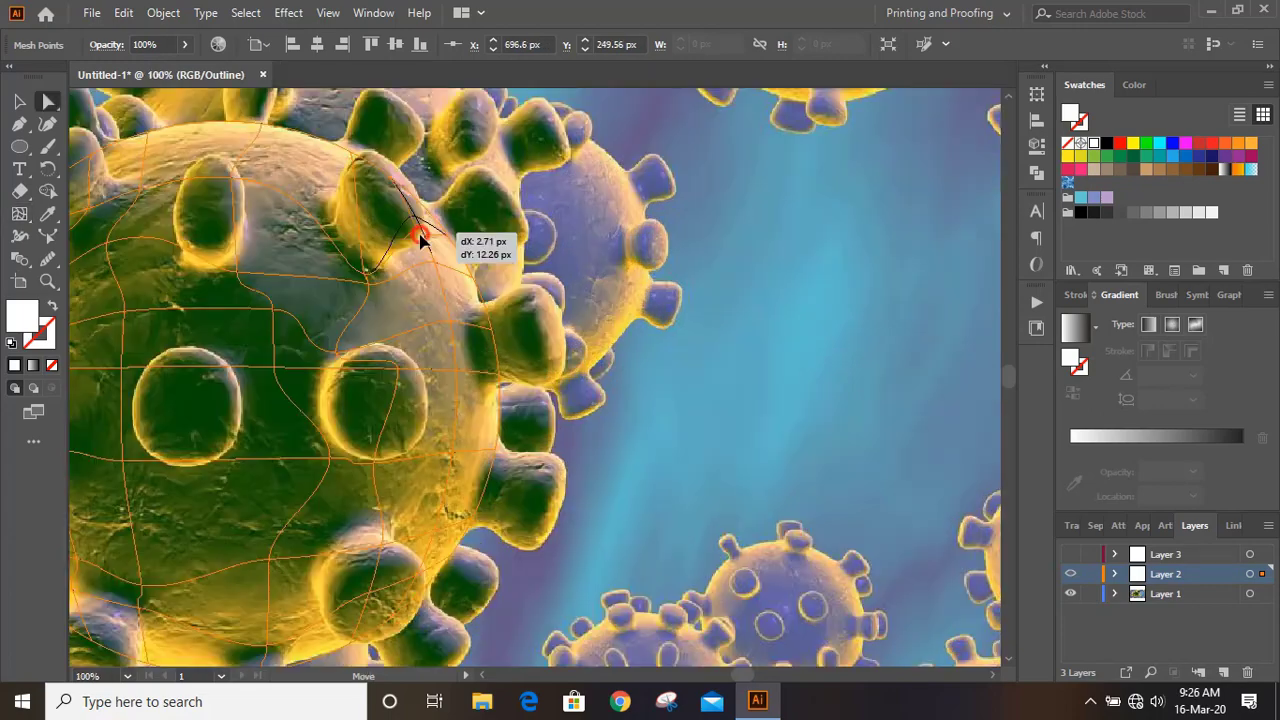
Reposition the mesh points along the right side of the large virus circle to follow the light and dark areas
left_click_drag(420, 236, 428, 245)
mouse_move(450, 323)
left_mouse_down()
mouse_move(477, 366)
mouse_move(463, 327)
left_mouse_up()
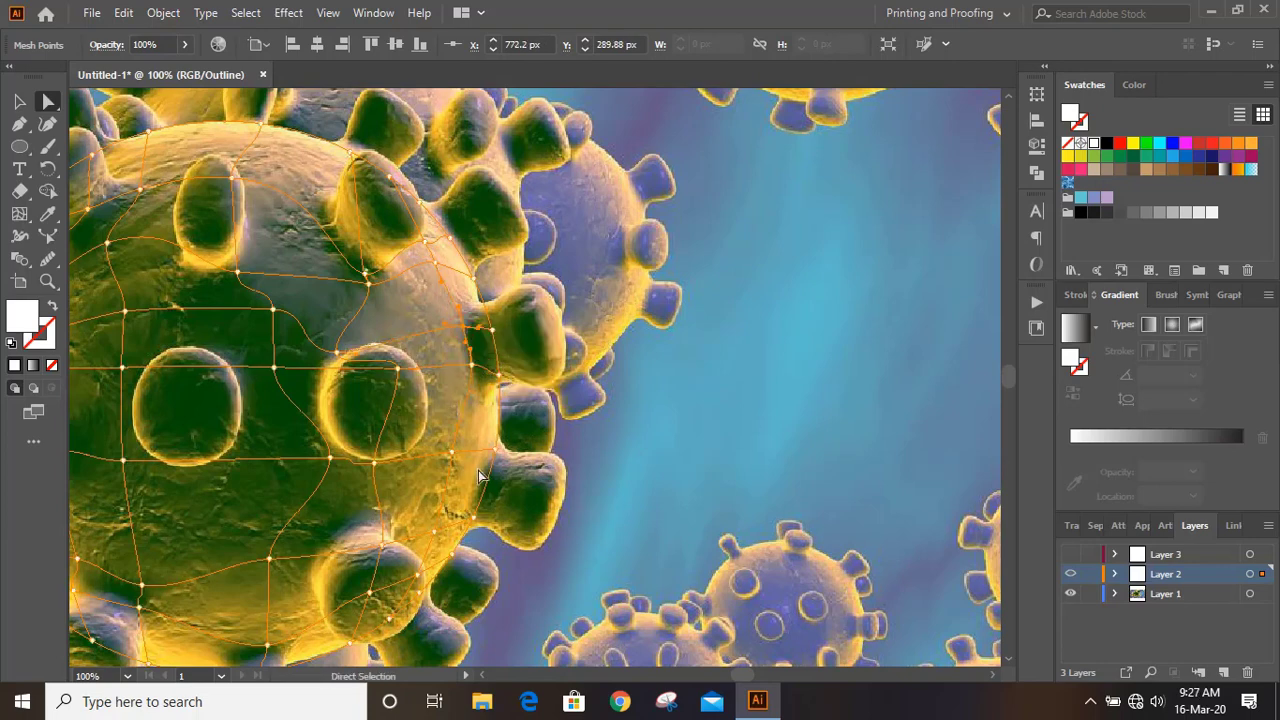
left_click_drag(467, 412, 478, 400)
left_click_drag(493, 472, 505, 433)
left_click_drag(493, 381, 511, 388)
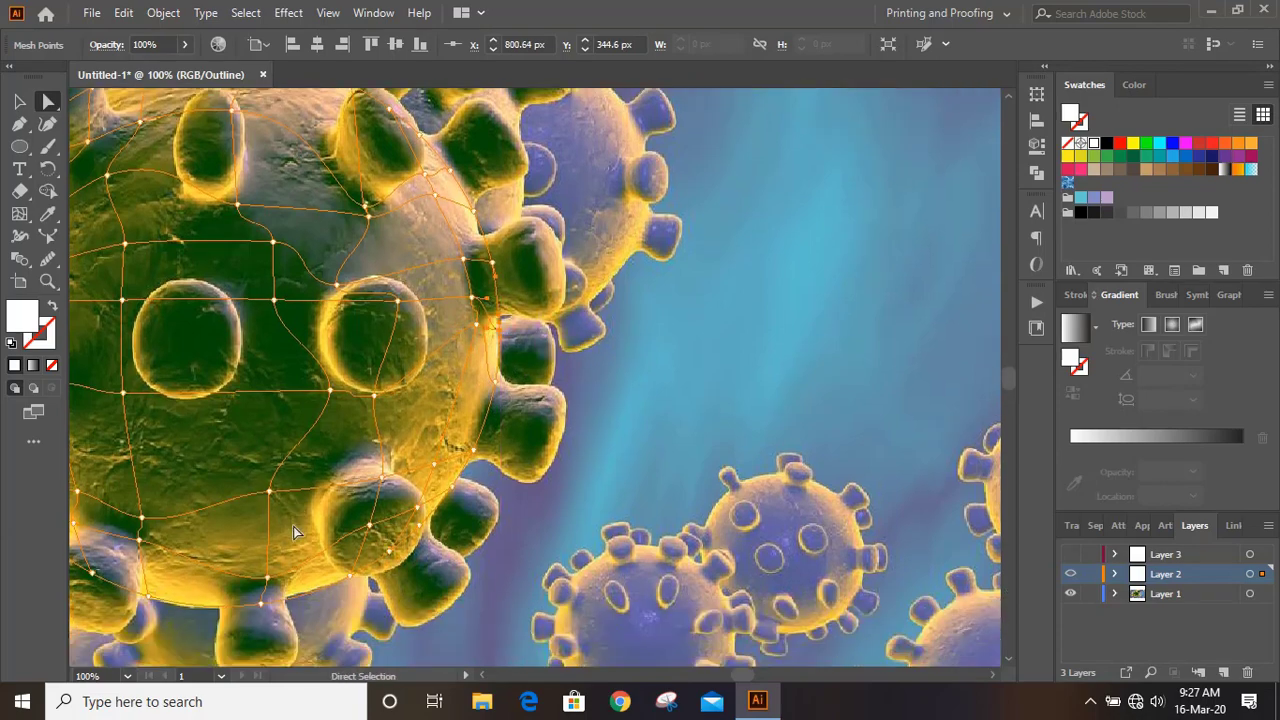
Add a vertical mesh line in the left part of the large virus circle and adjust its points to the shading
scroll(300, 535, "down", 2)
scroll(300, 535, "down", 1)
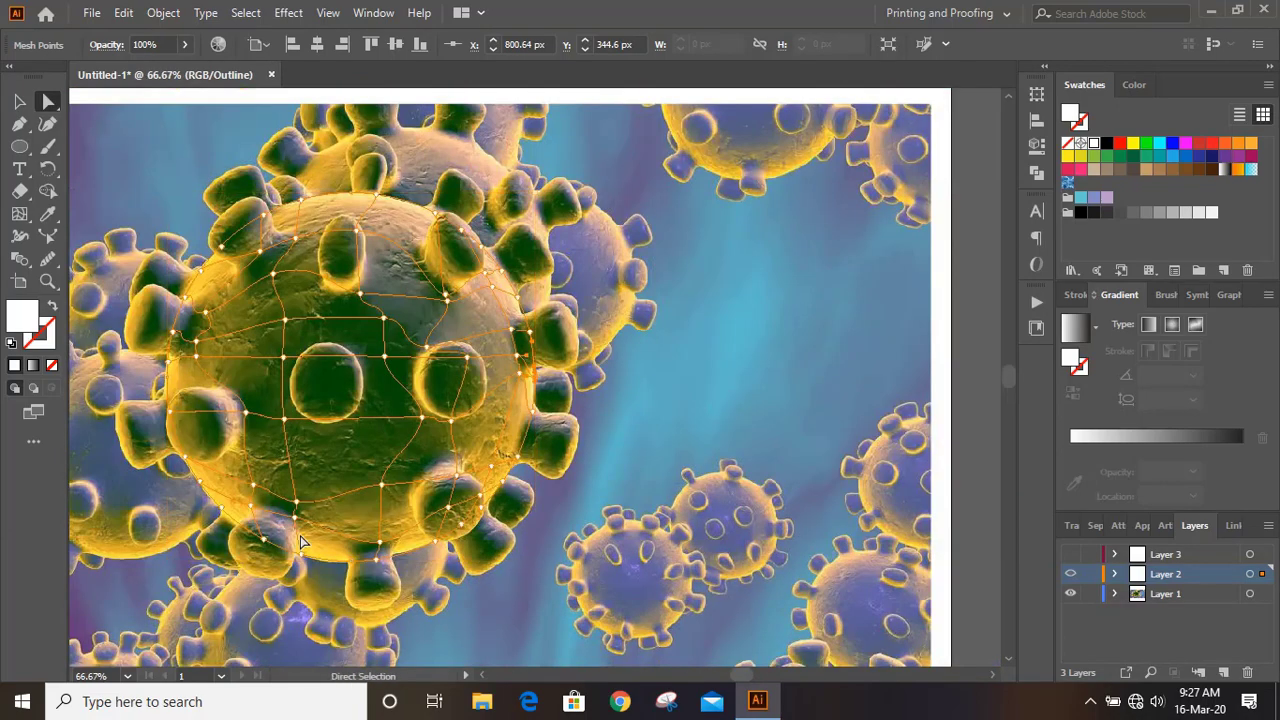
left_click(19, 215)
left_click(247, 259)
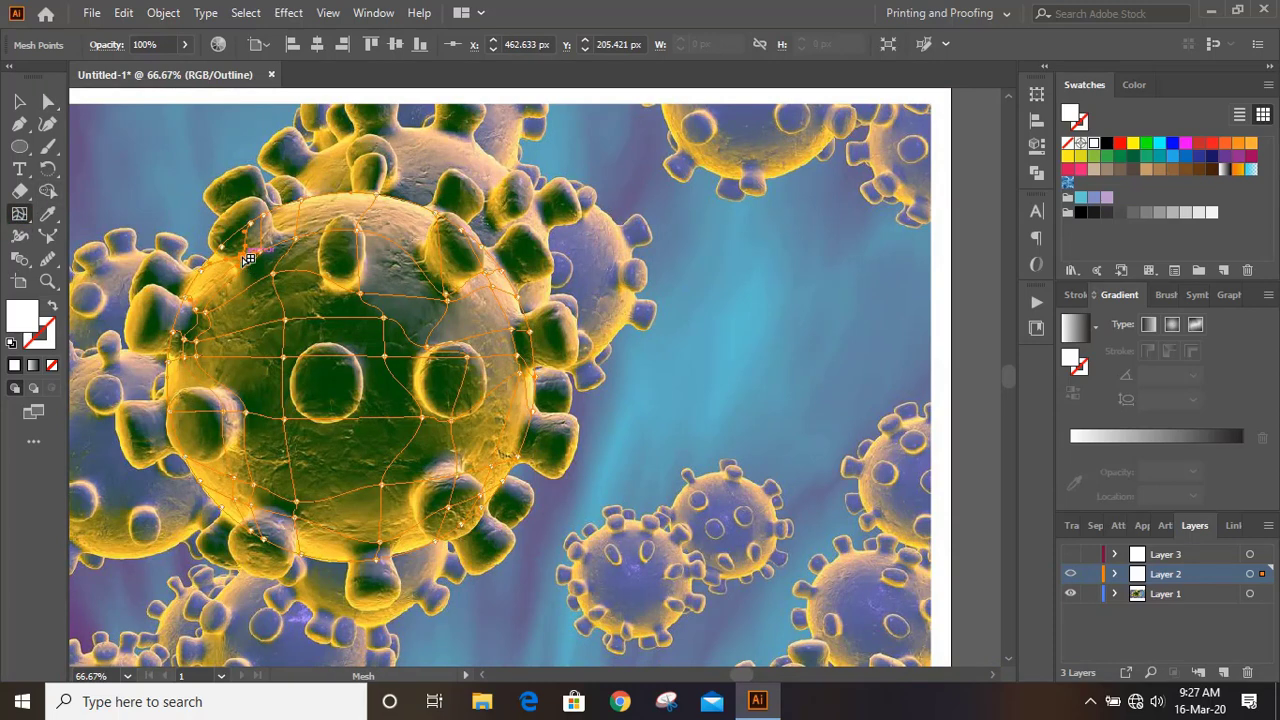
left_click_drag(260, 290, 220, 272)
left_click(253, 489)
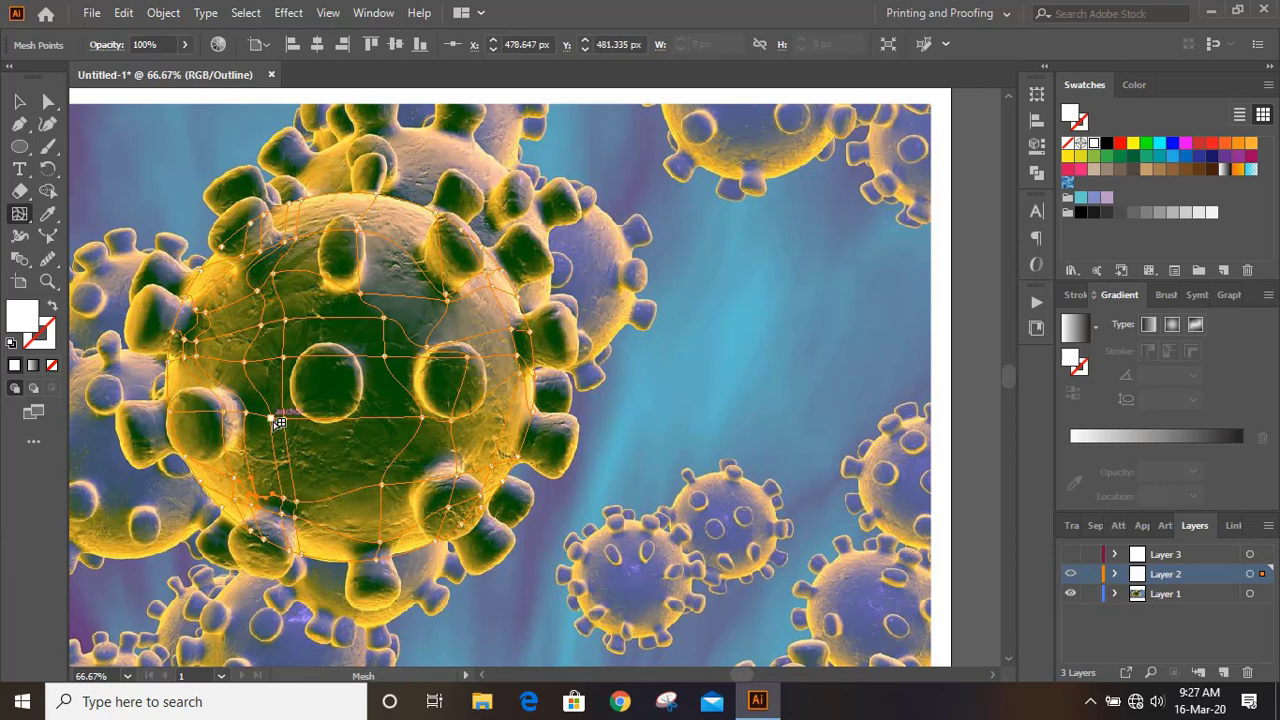
left_click_drag(272, 418, 268, 441)
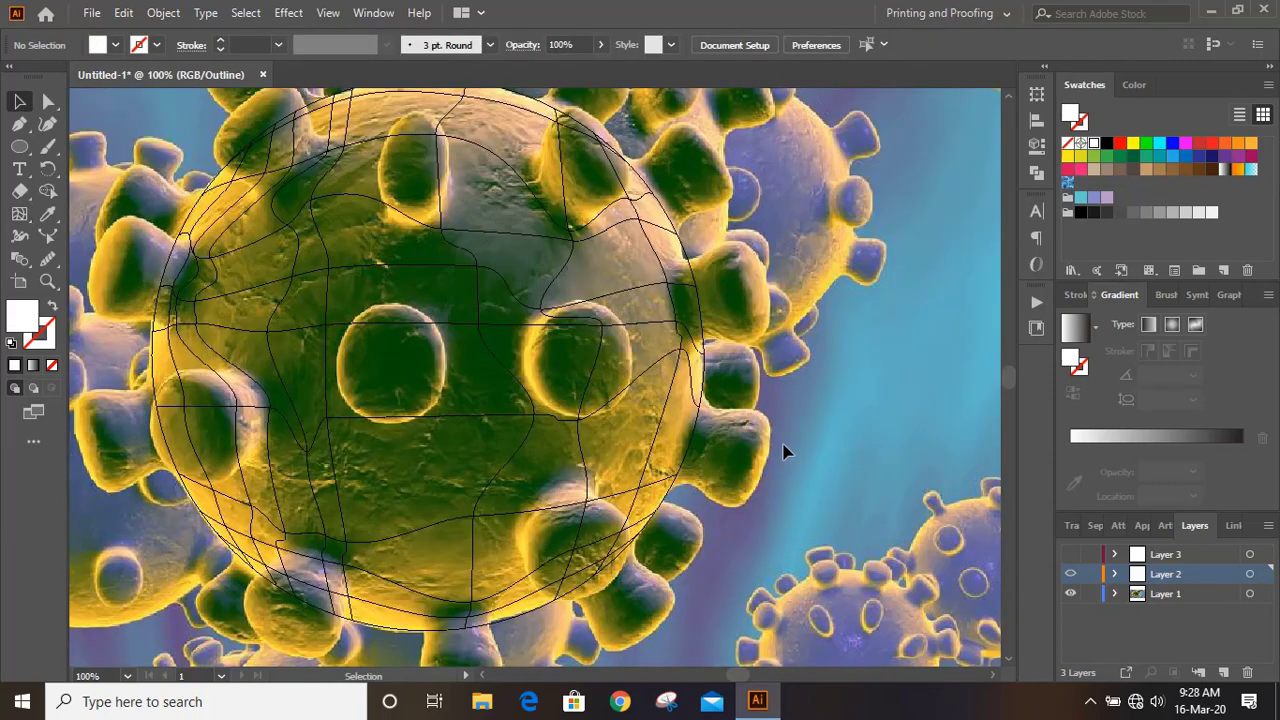
Show the Navigator to preview the filled artwork while working in outline view
left_click(380, 14)
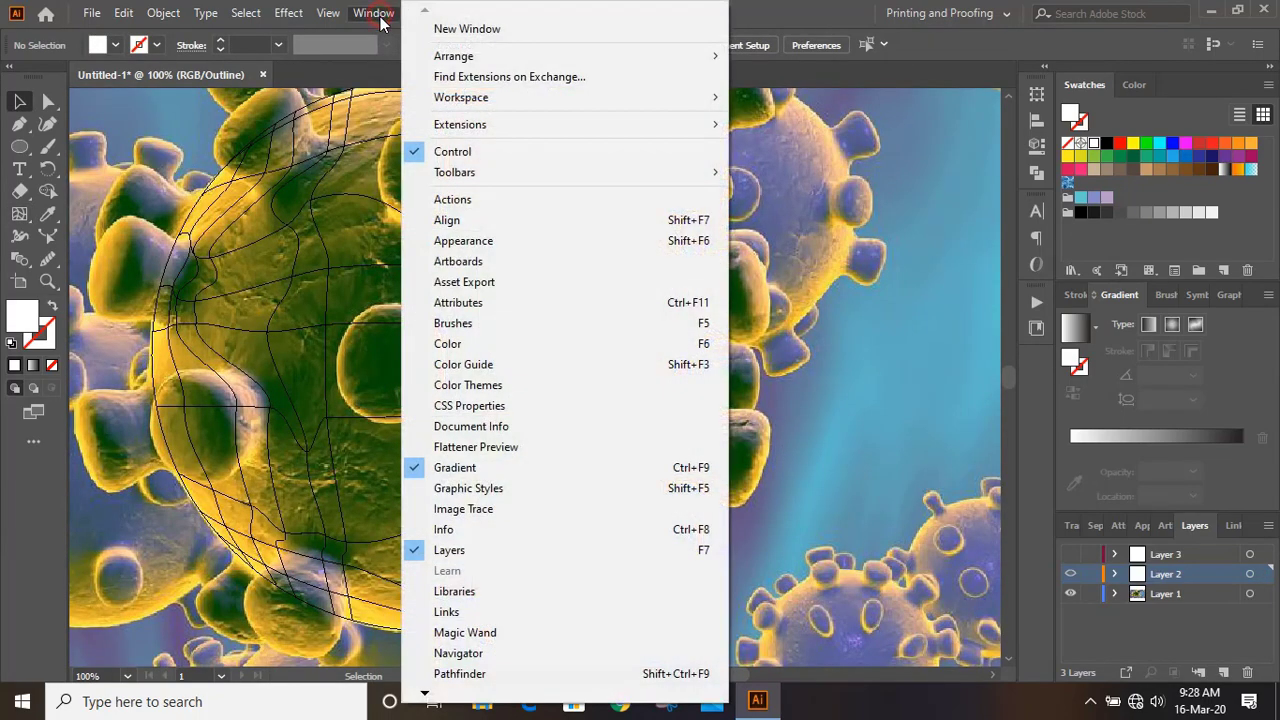
left_click(519, 653)
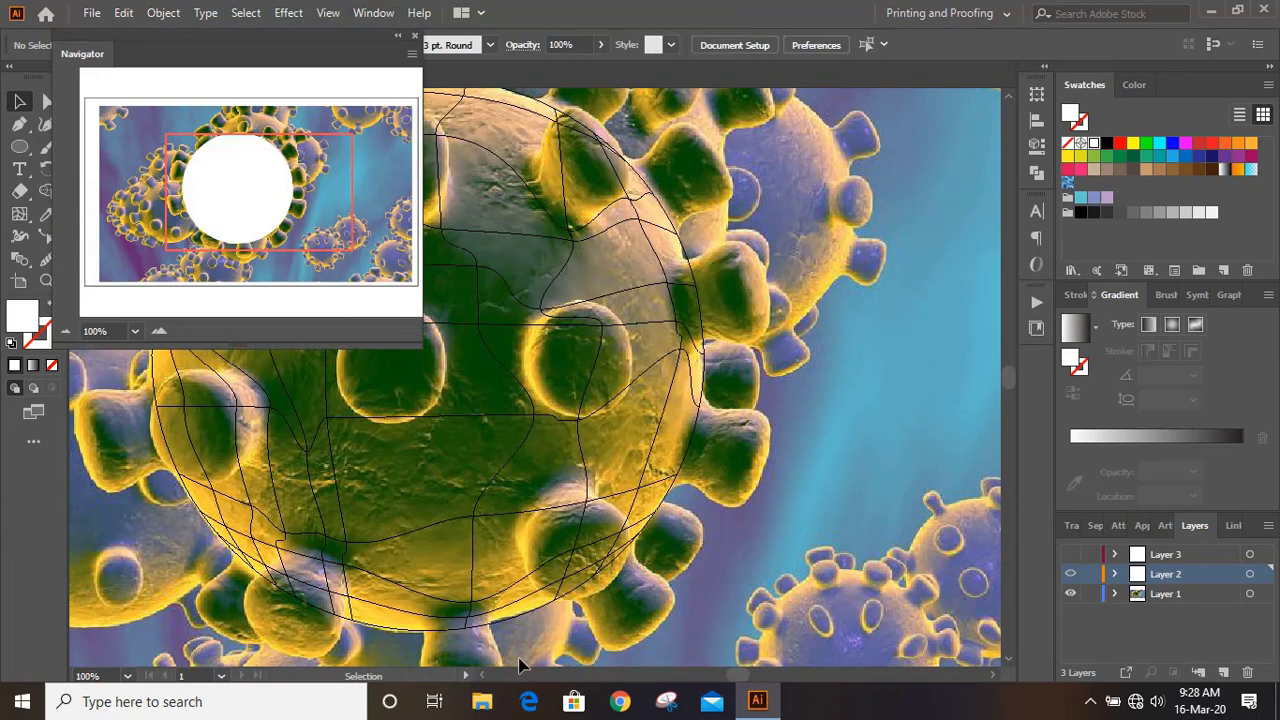
Move the Navigator off the artwork and fill the body mesh point below the upper-middle oval spike with dark green sampled from the photo
left_click_drag(232, 86, 257, 175)
left_click_drag(76, 56, 950, 88)
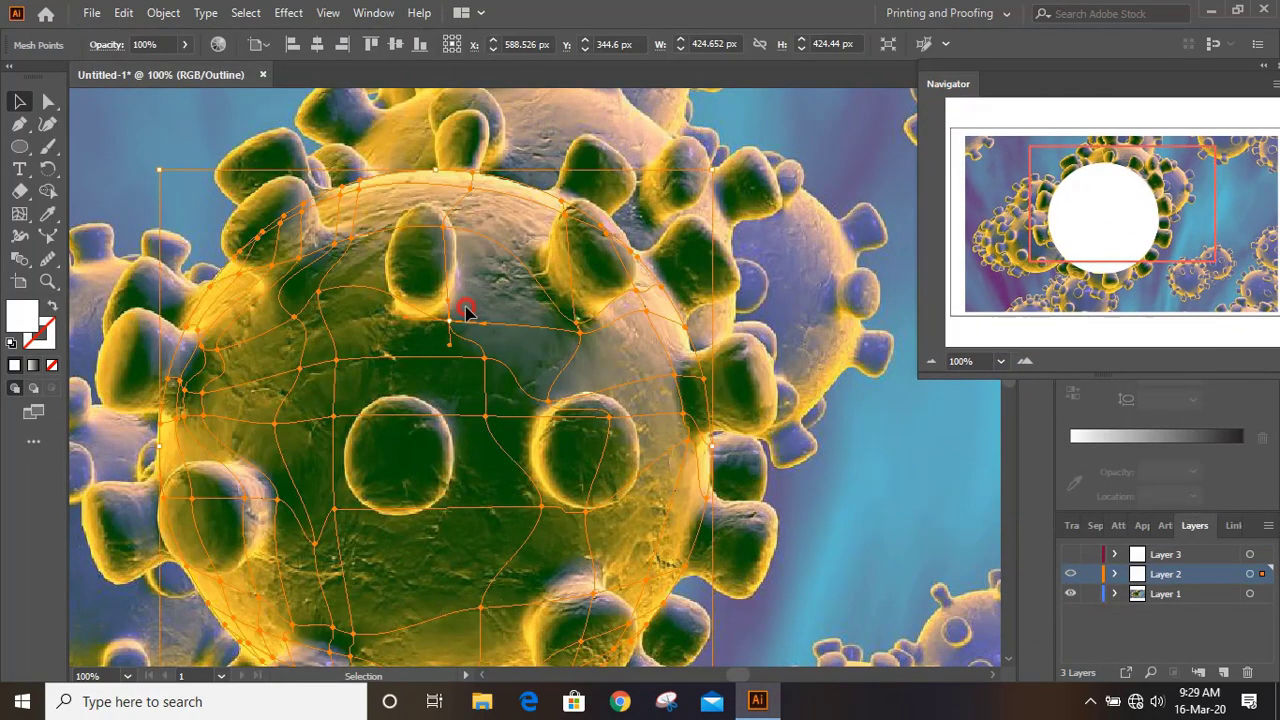
left_click(466, 310)
key("a")
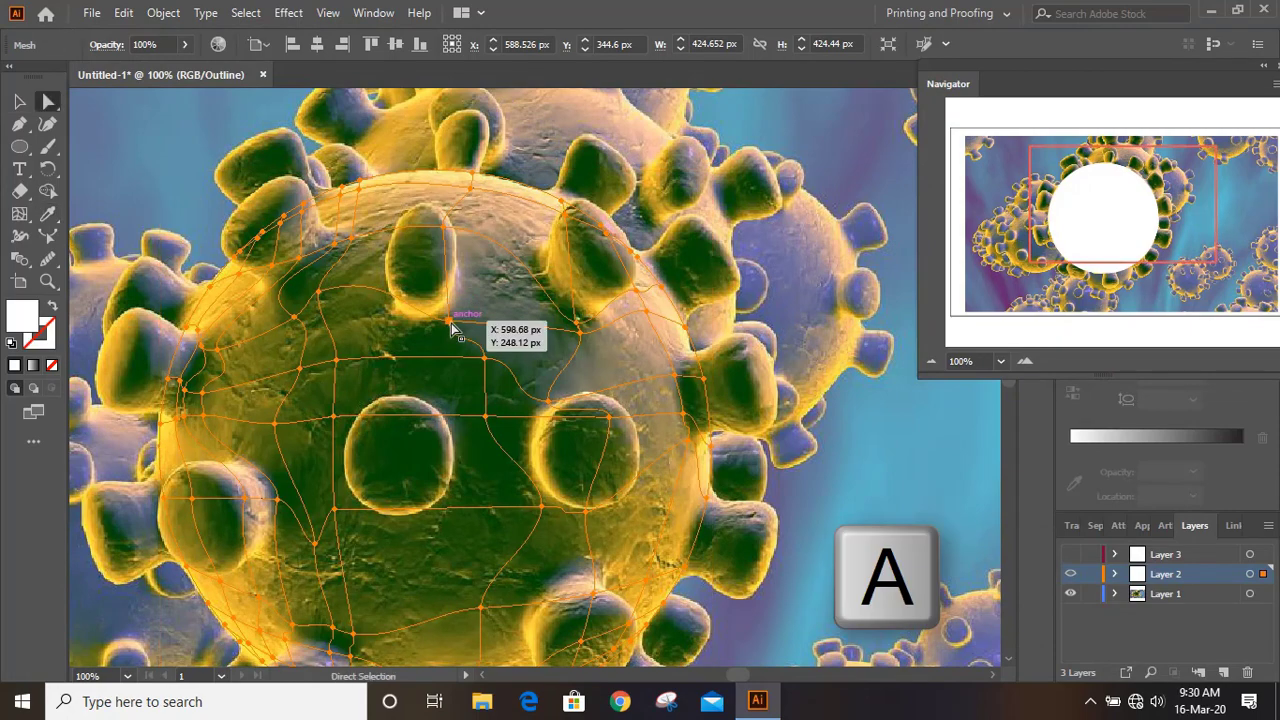
left_click(448, 323)
key("i")
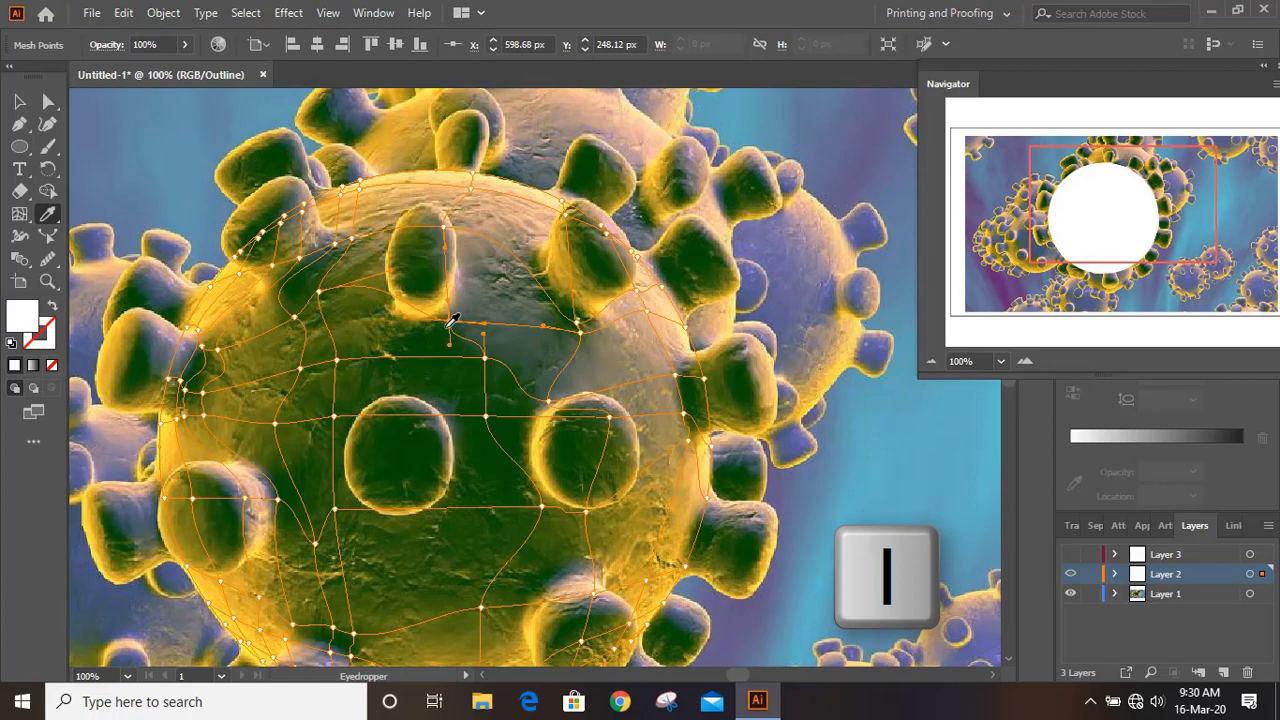
left_click(449, 322)
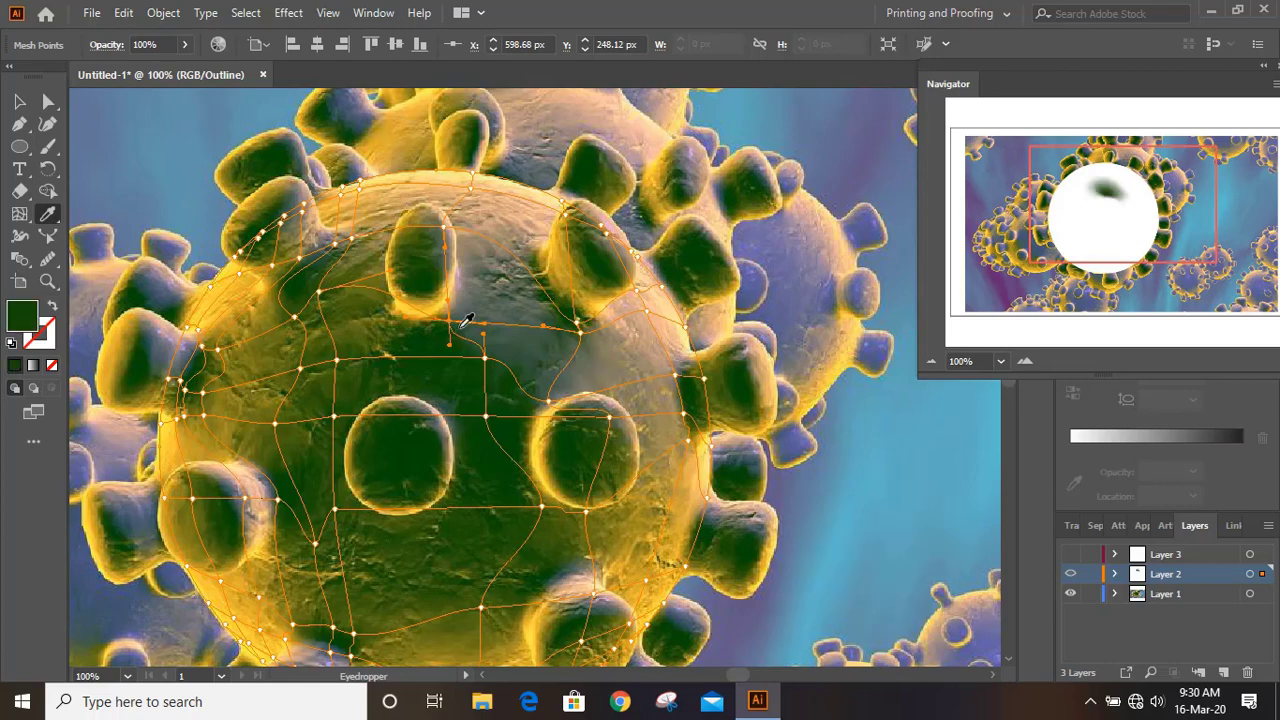
Fill the body mesh point at the upper-right edge of the upper-middle oval spike with the light pink sampled from the photo
key("ctrl+equal")
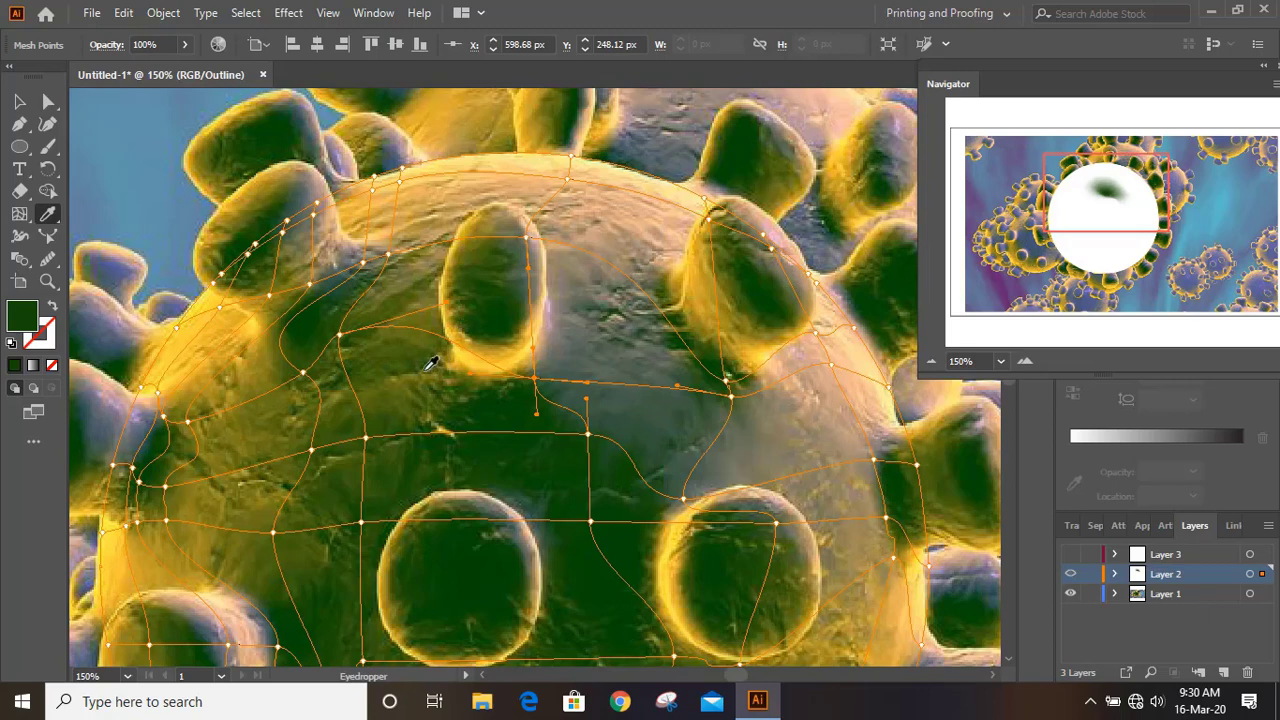
key("a")
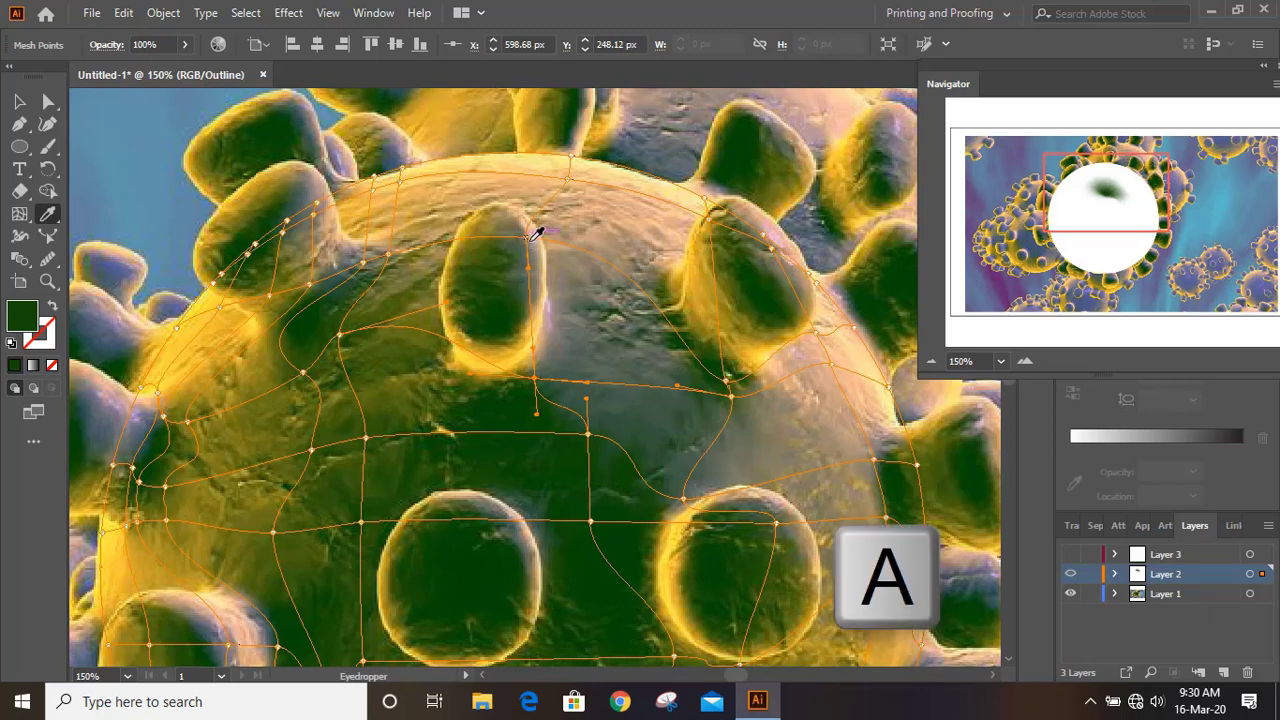
left_click(529, 243)
key("i")
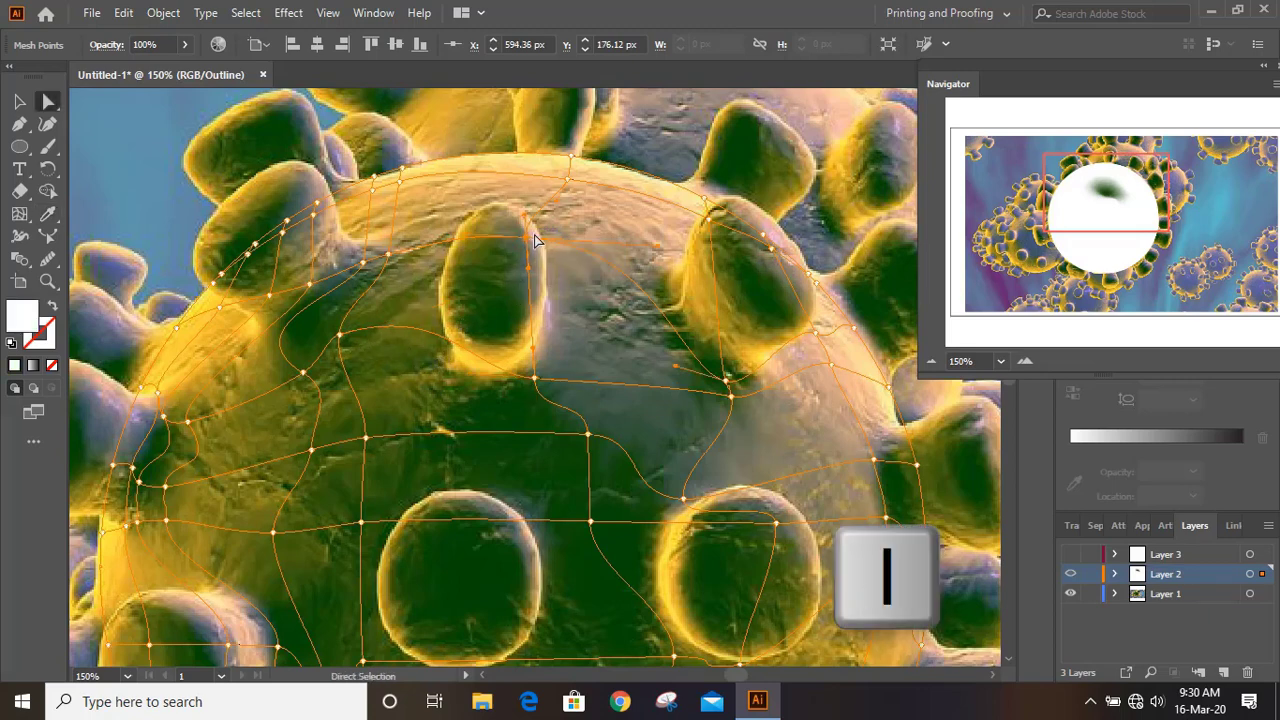
left_click(537, 229)
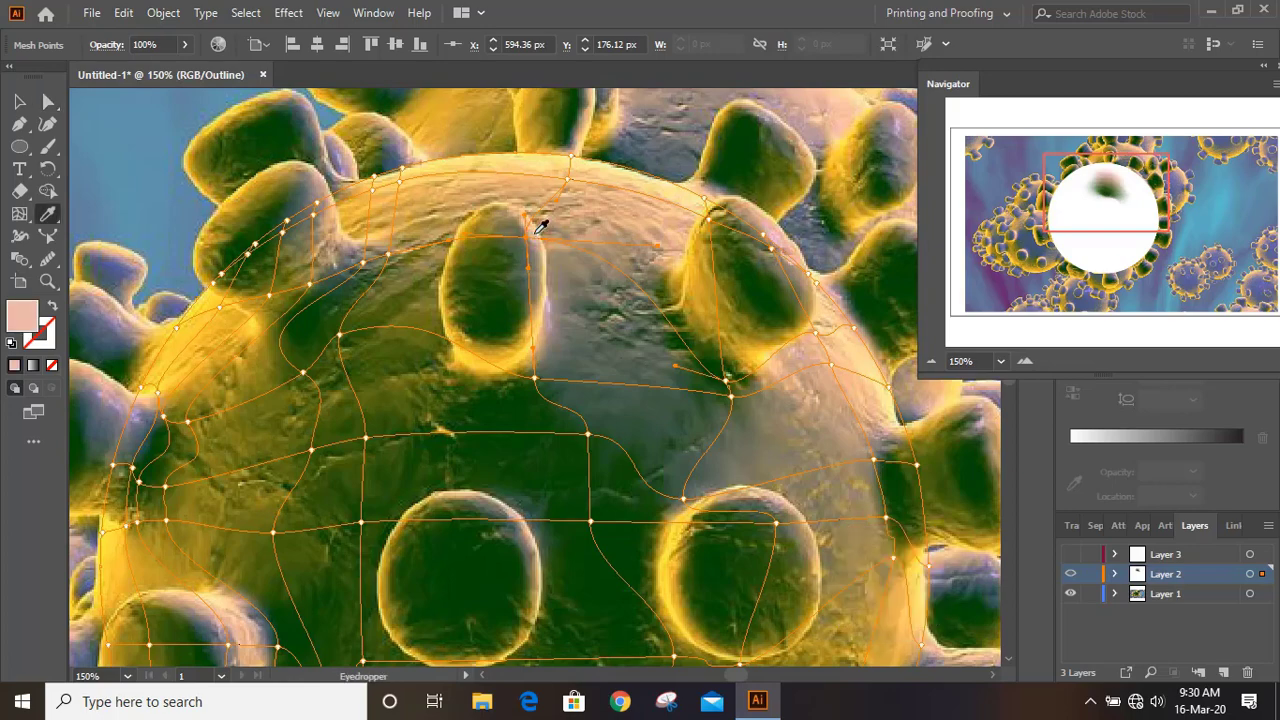
Fill three neighbouring mesh points in the body's lower-left area with the greens sampled from the photo beneath each point
left_click(538, 378)
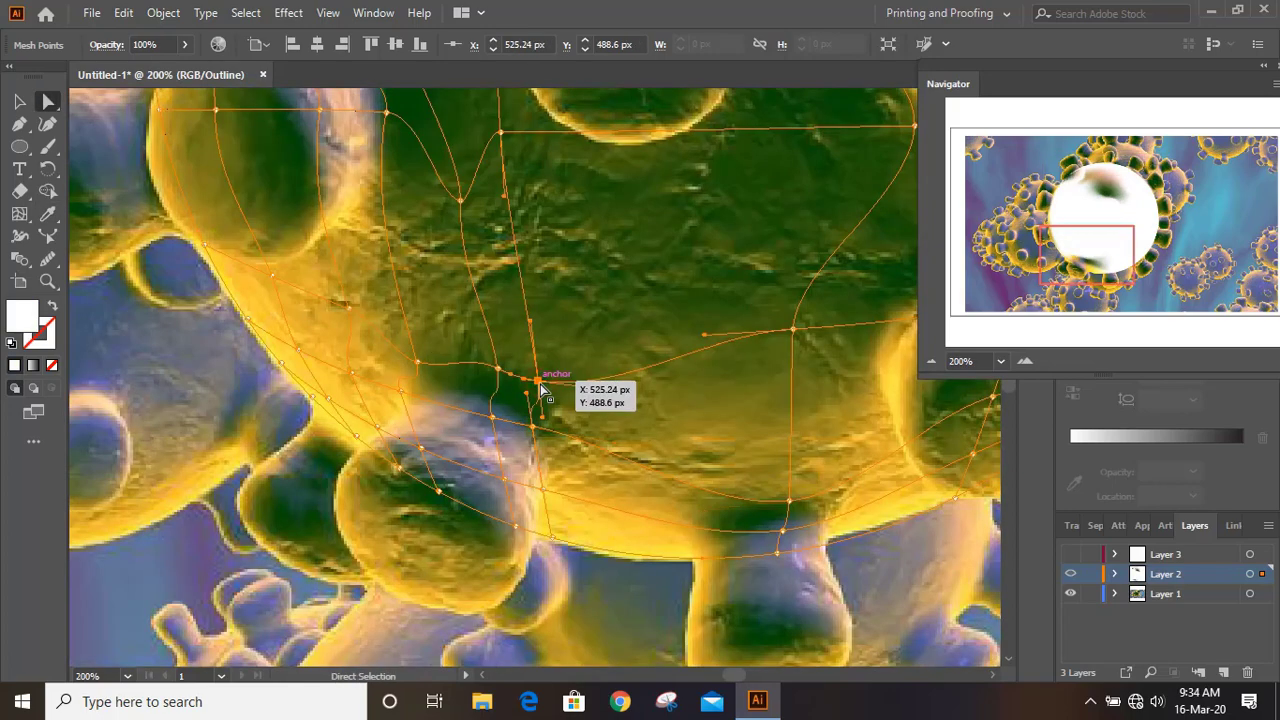
key("i")
left_click(538, 378)
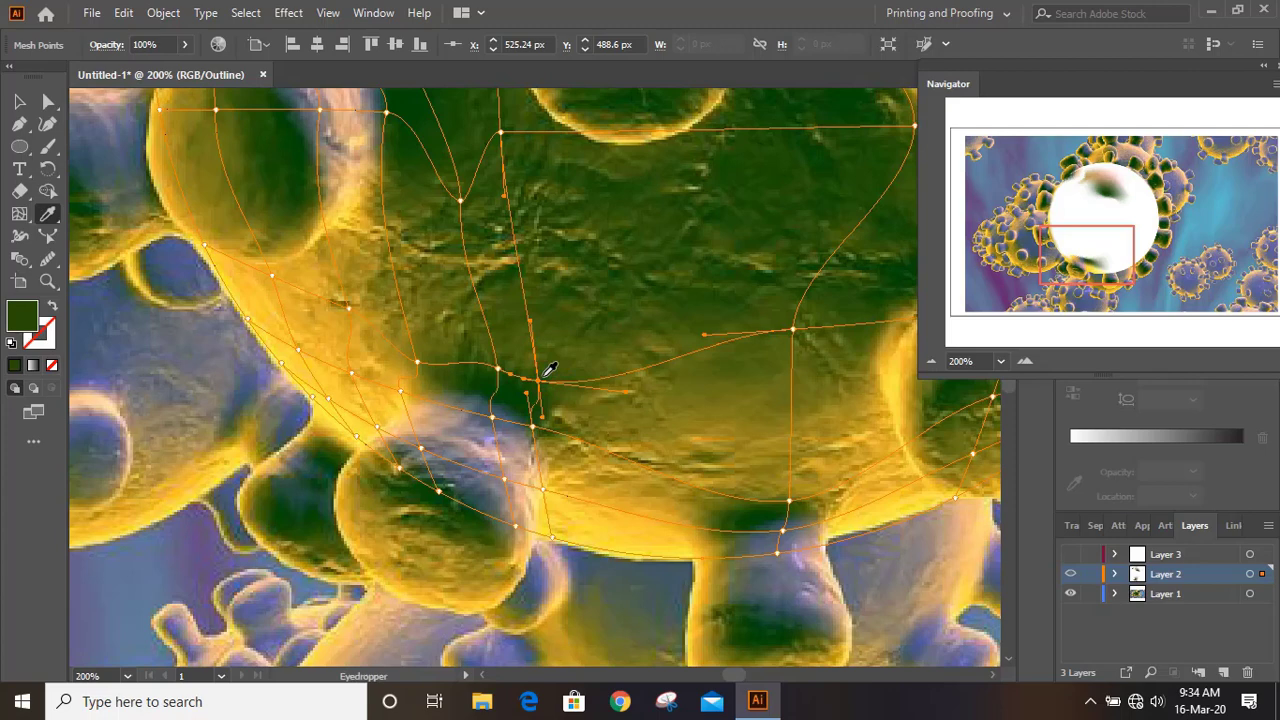
key("a")
left_click(500, 368)
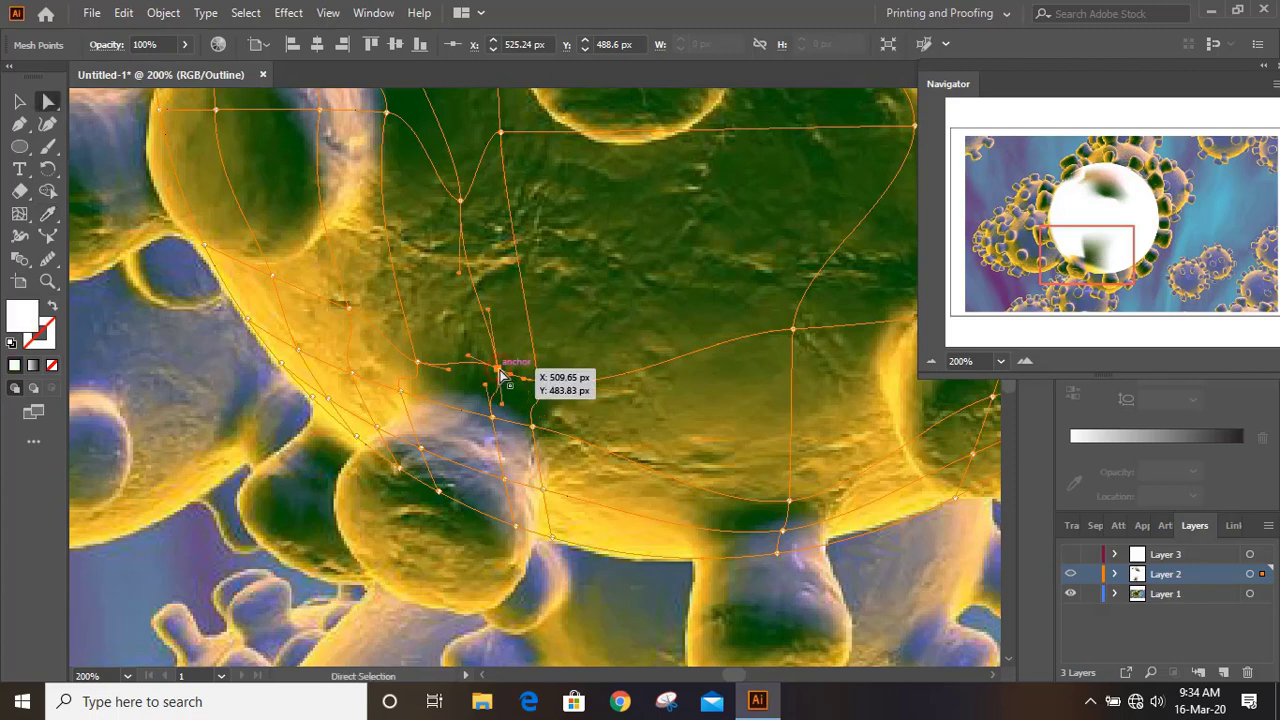
key("i")
left_click(507, 365)
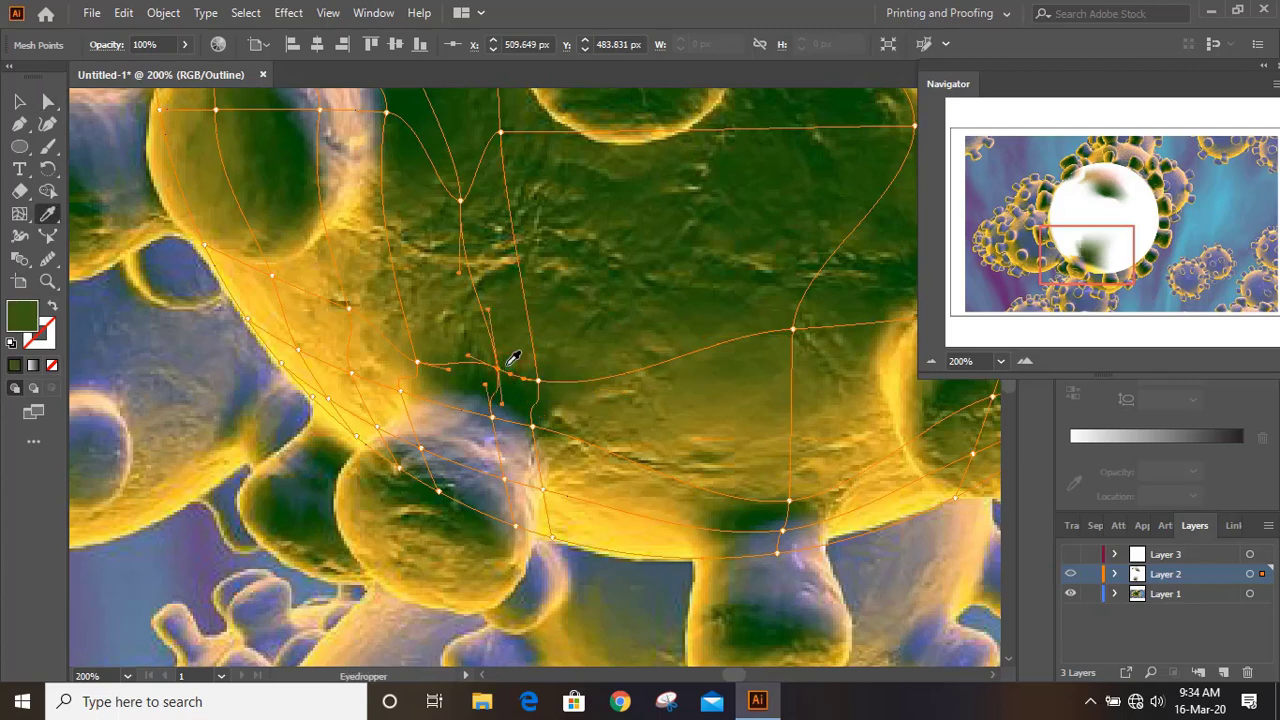
key("a")
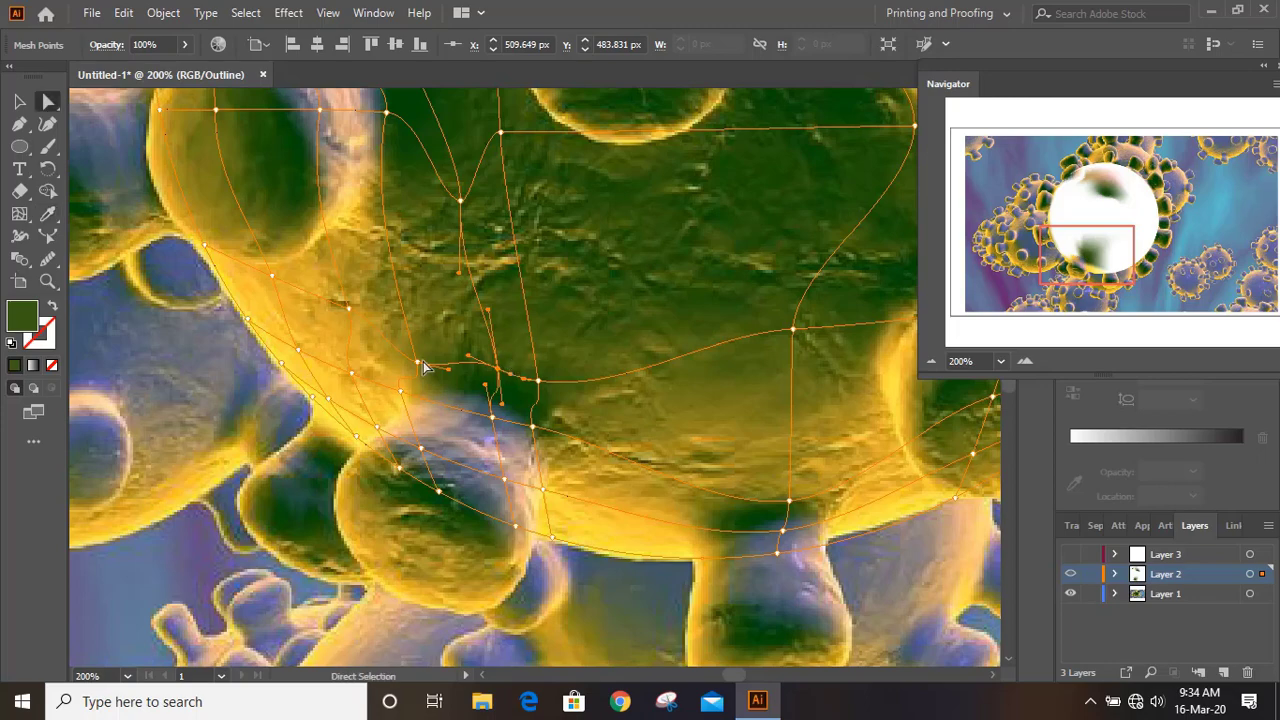
left_click(419, 362)
key("i")
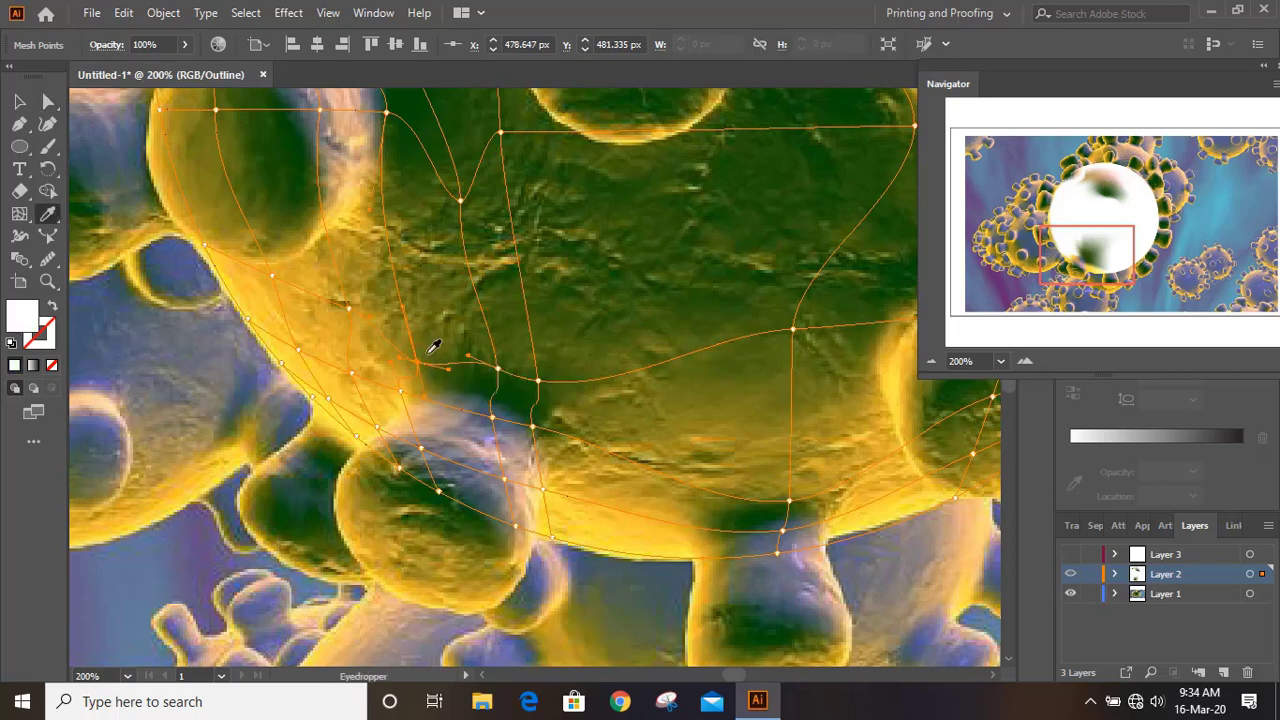
left_click(424, 357)
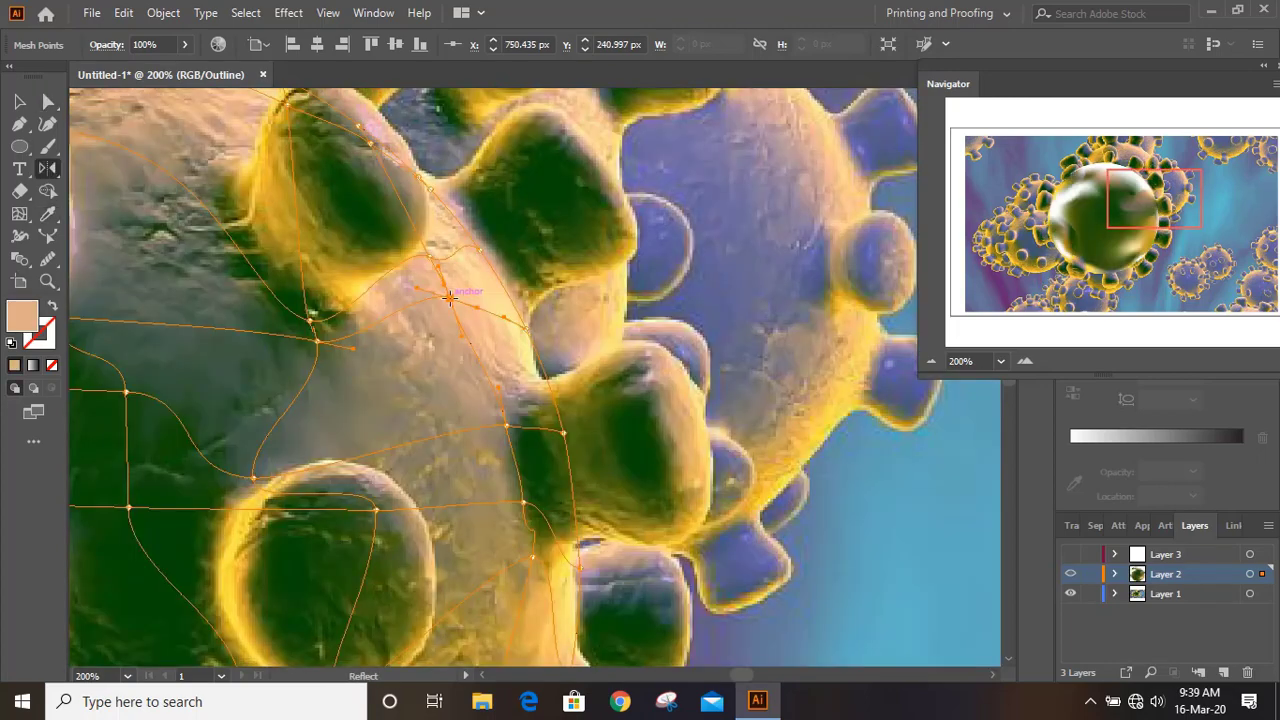
Fill two mesh points in the light band along the body's upper-right edge with peach tones sampled from the photo
key("i")
left_click(452, 296)
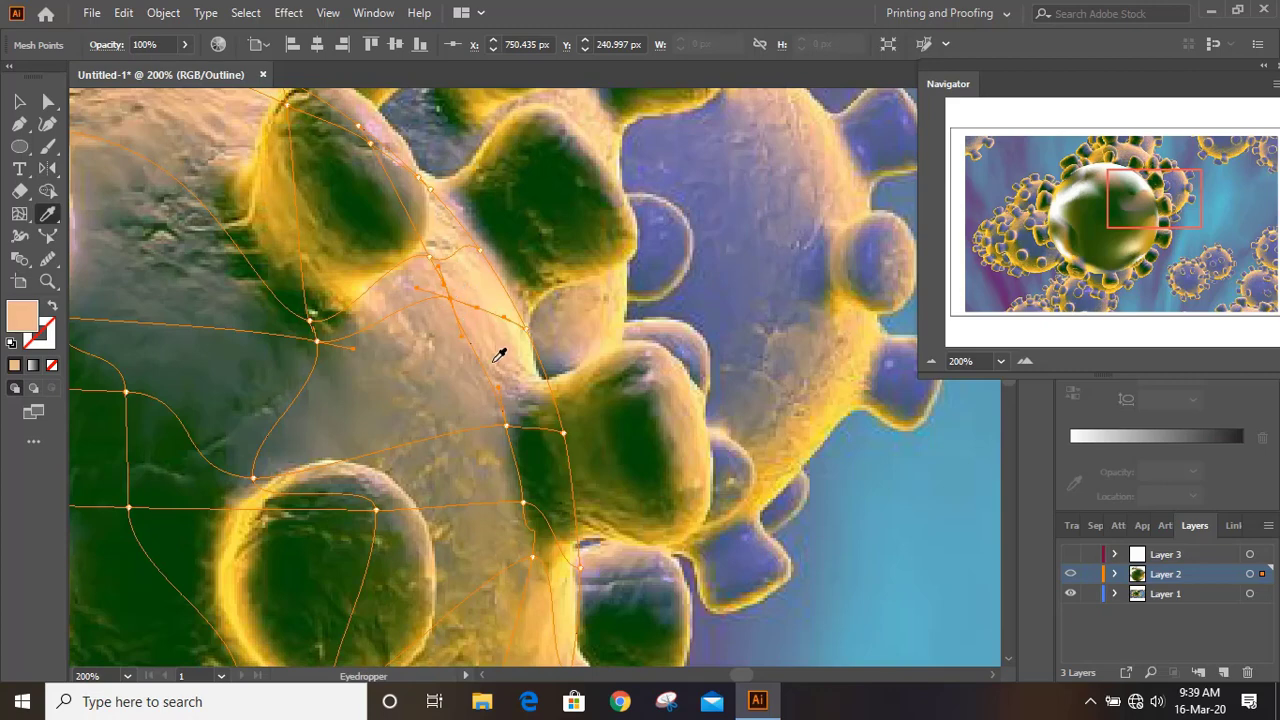
scroll(494, 361, "up", 1)
key("a")
left_click(431, 324)
key("i")
left_click(435, 323)
key("a")
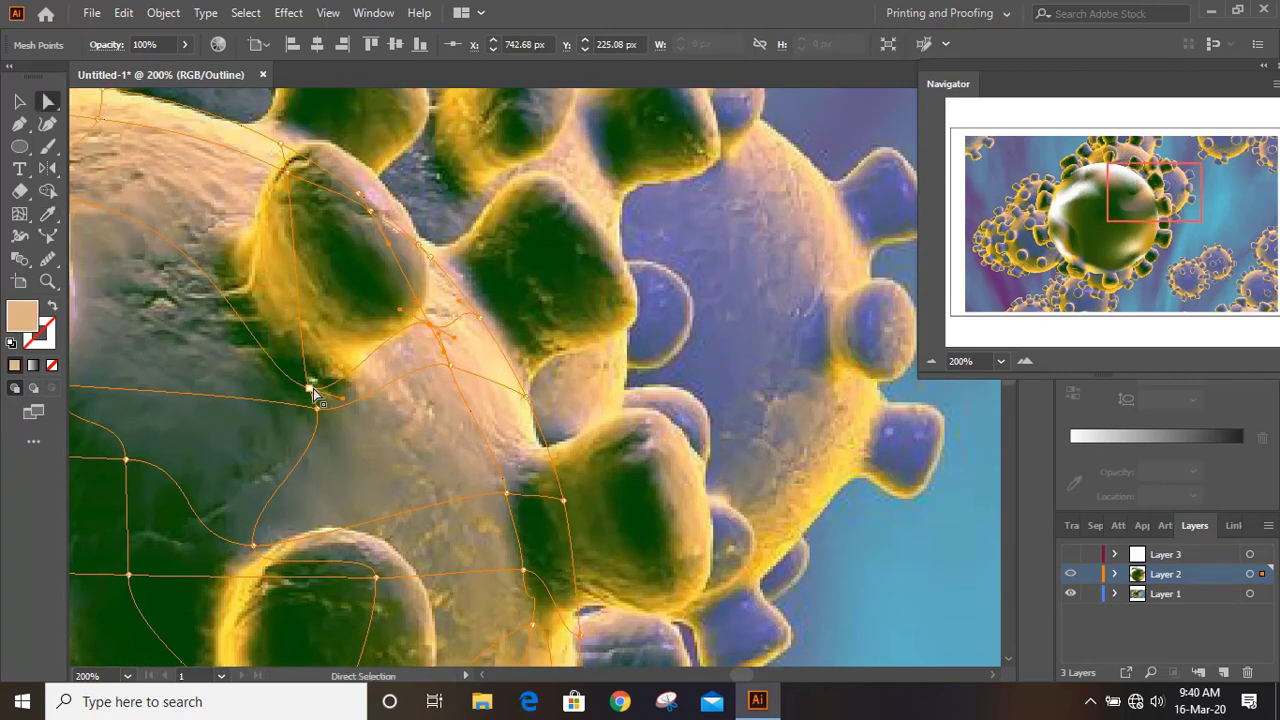
Fill the body mesh points below the upper-right spike and on the outline beside it with colors sampled from the photo
left_click(310, 388)
key("i")
left_click(311, 390)
key("a")
scroll(423, 349, "up", 4)
left_click(430, 348)
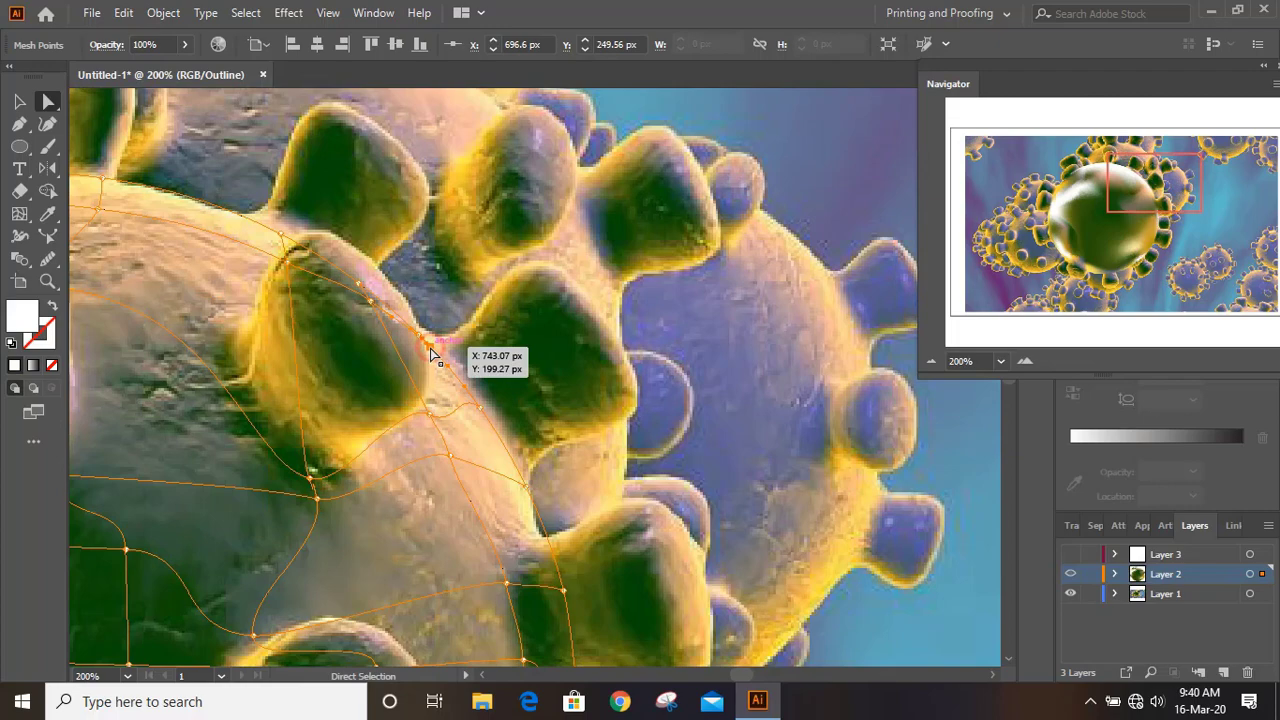
key("i")
left_click(430, 347)
key("a")
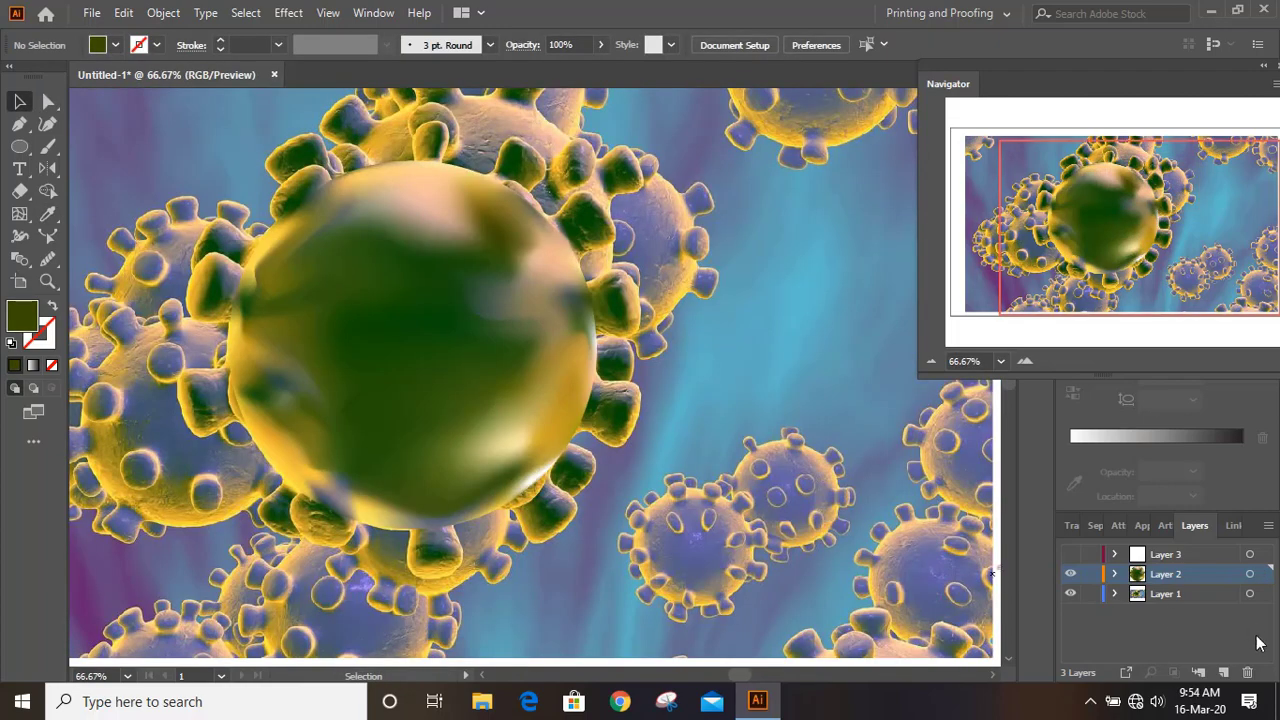
Hide Layer 2, show Layer 3 in outline mode, and select the round spike mesh right of the body's center
left_click(1070, 574)
left_click(1070, 554, "ctrl")
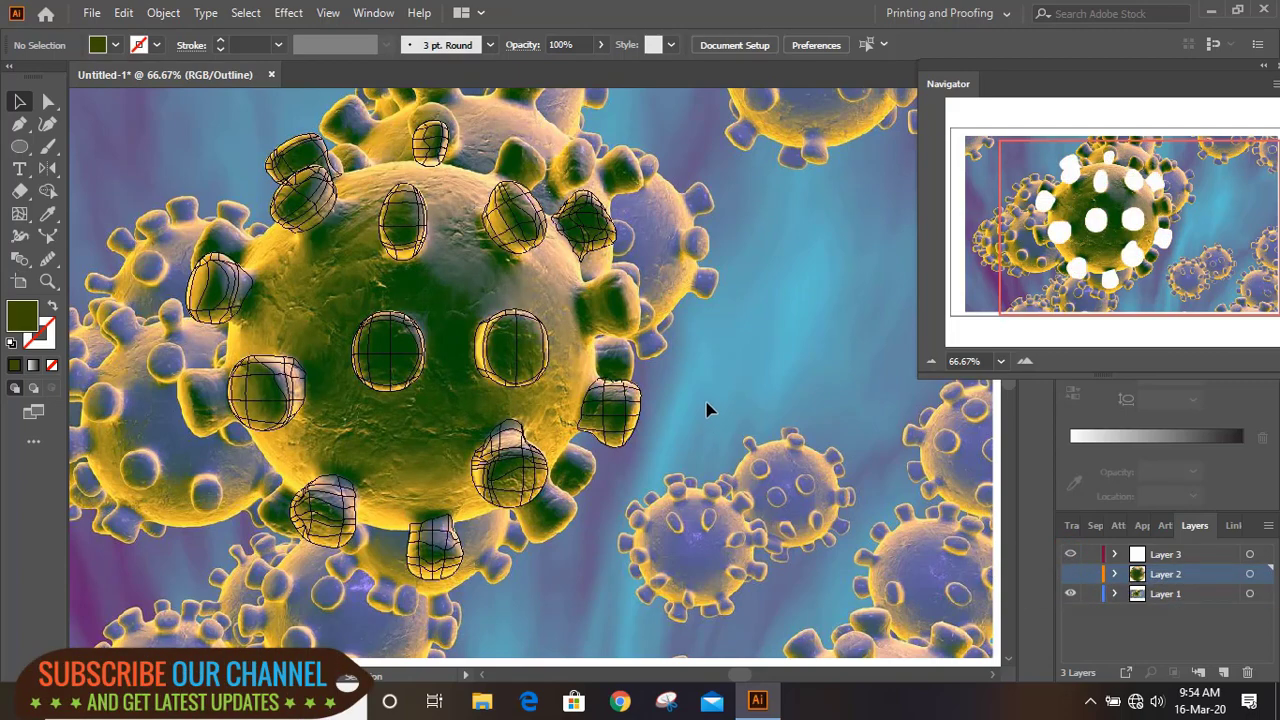
left_click(515, 348)
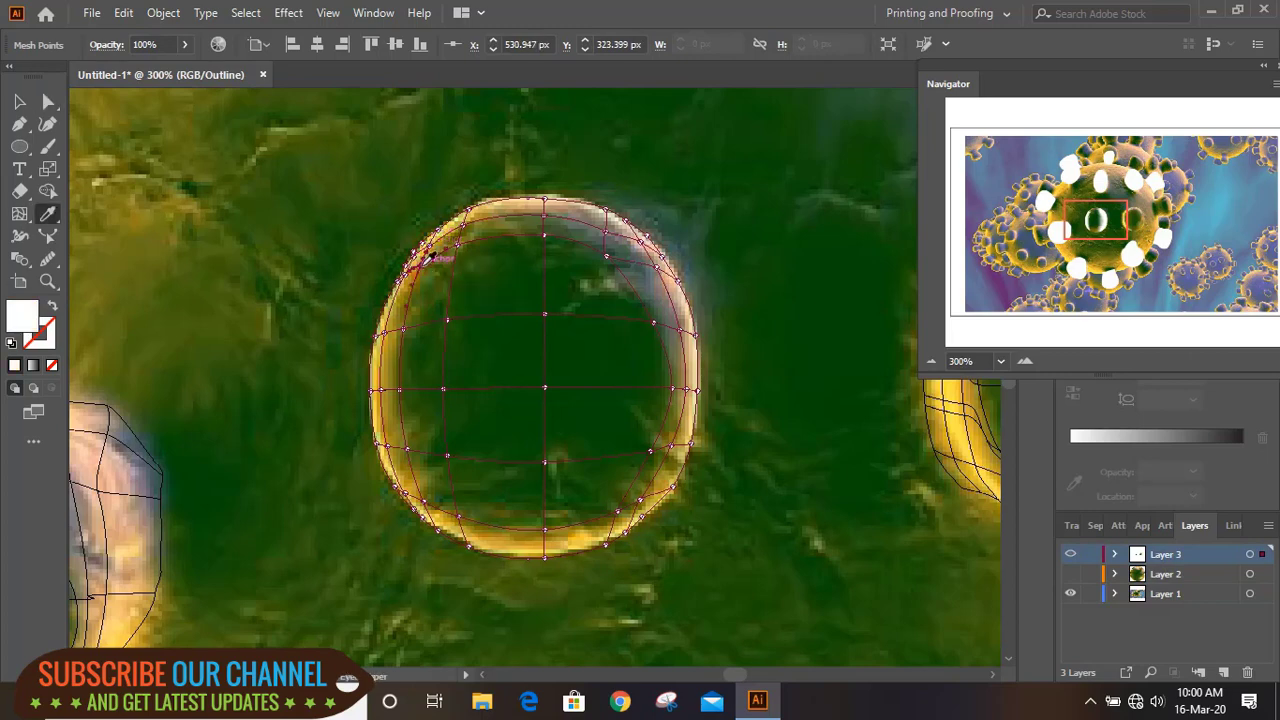
Fill the mesh points down the left inner rim of the central round spike with olive greens sampled from the photo
left_click(421, 263)
left_click(403, 329)
key("i")
left_click(408, 329)
key("a")
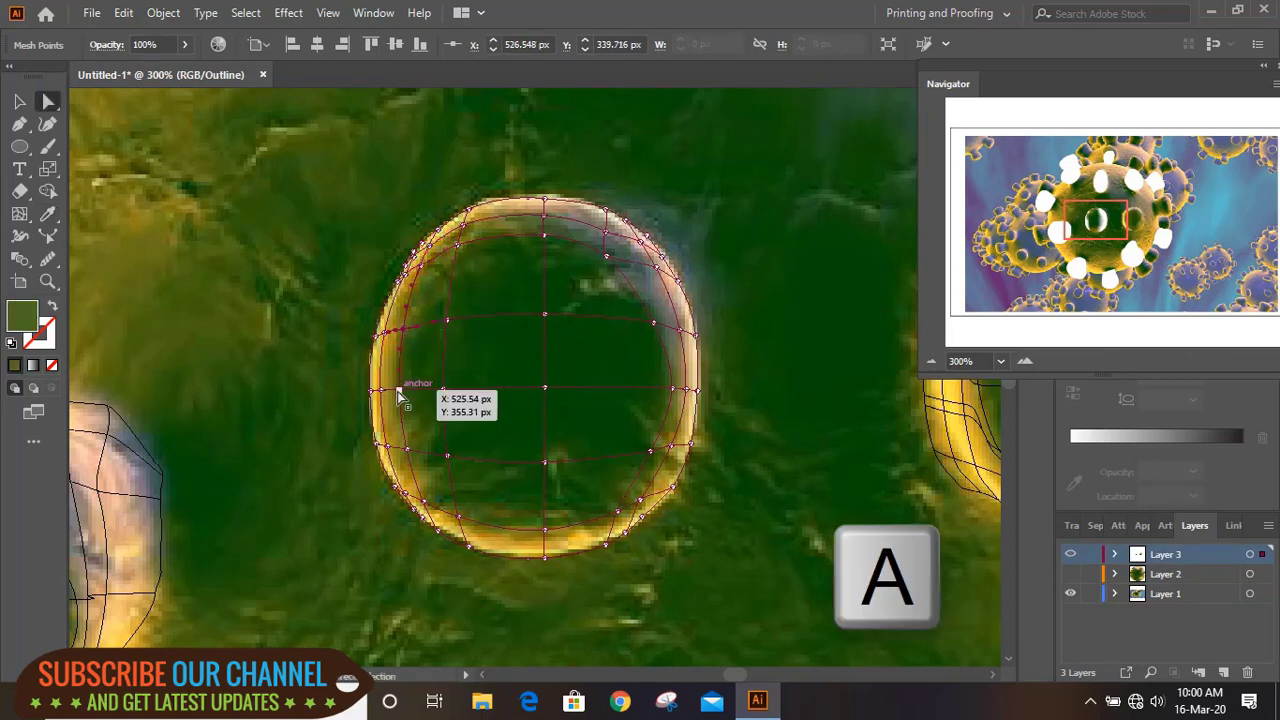
left_click(399, 389)
key("i")
left_click(399, 389)
key("a")
left_click(407, 449)
key("i")
left_click(407, 449)
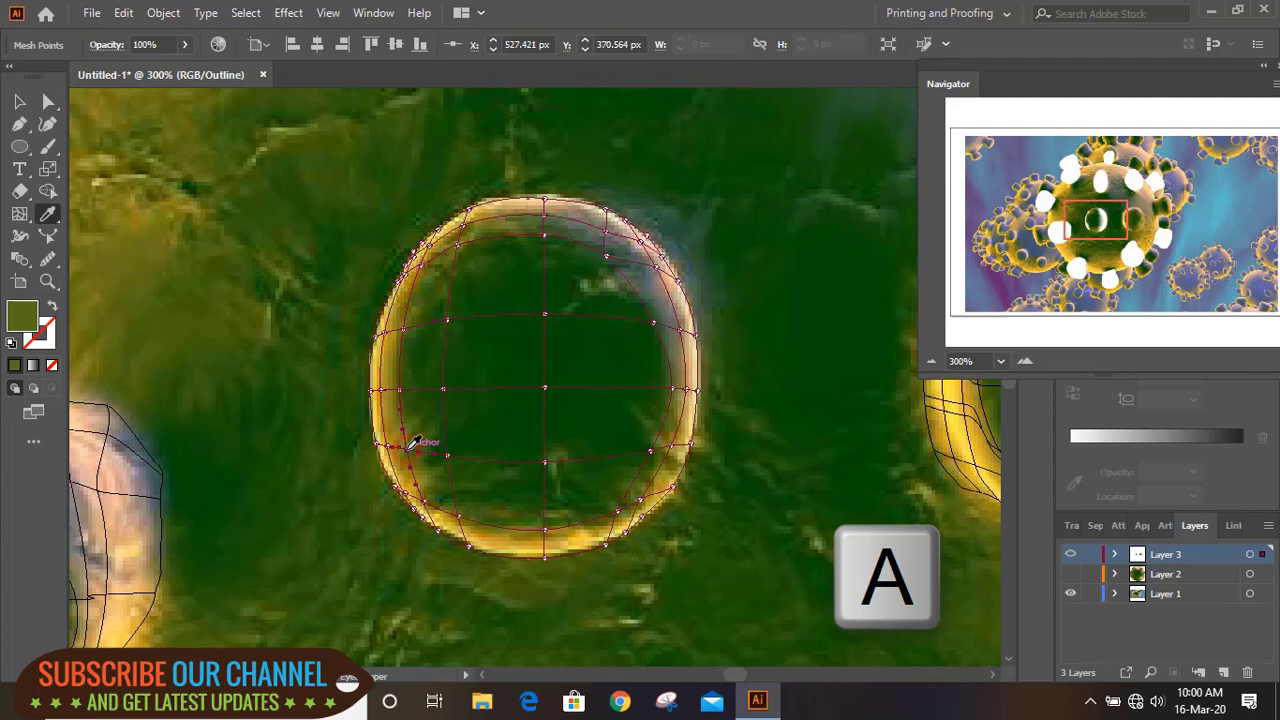
Fill the mesh points around the lower-left rim of the central round spike with yellow and olive tones sampled from the photo
key("a")
left_click(423, 502)
key("i")
left_click(424, 506)
key("a")
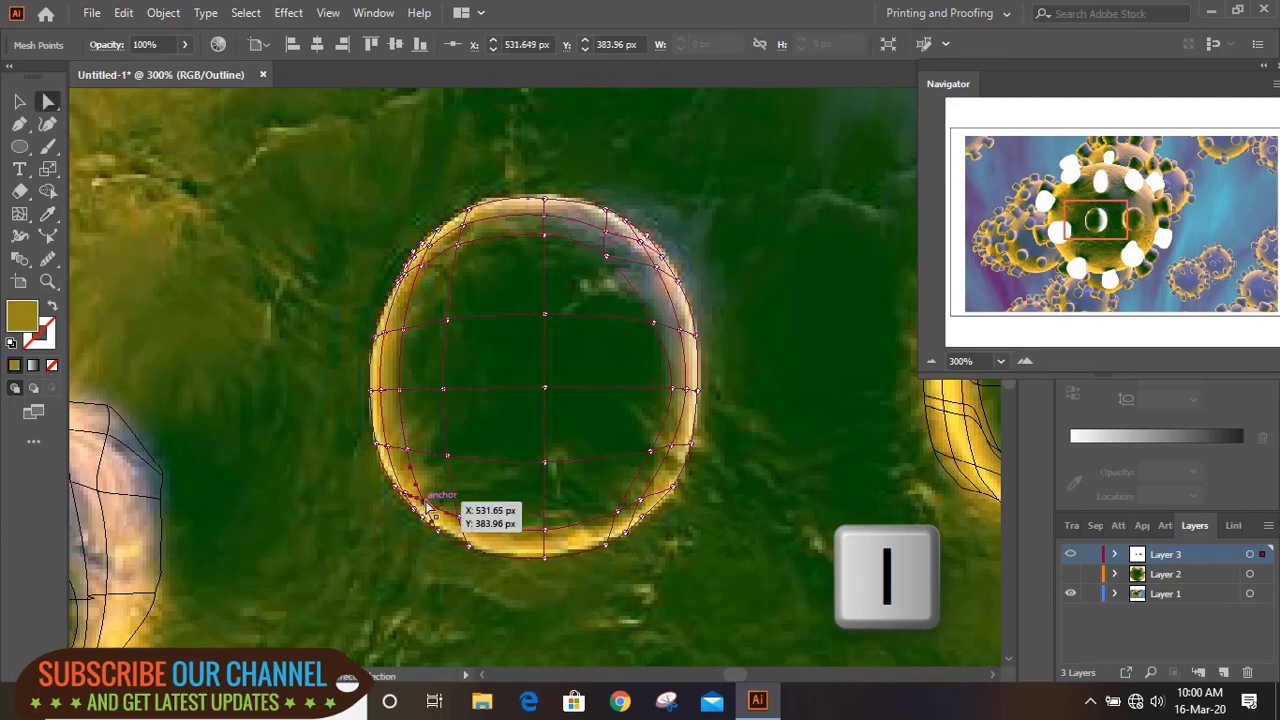
left_click(437, 531)
key("i")
left_click(435, 526)
key("a")
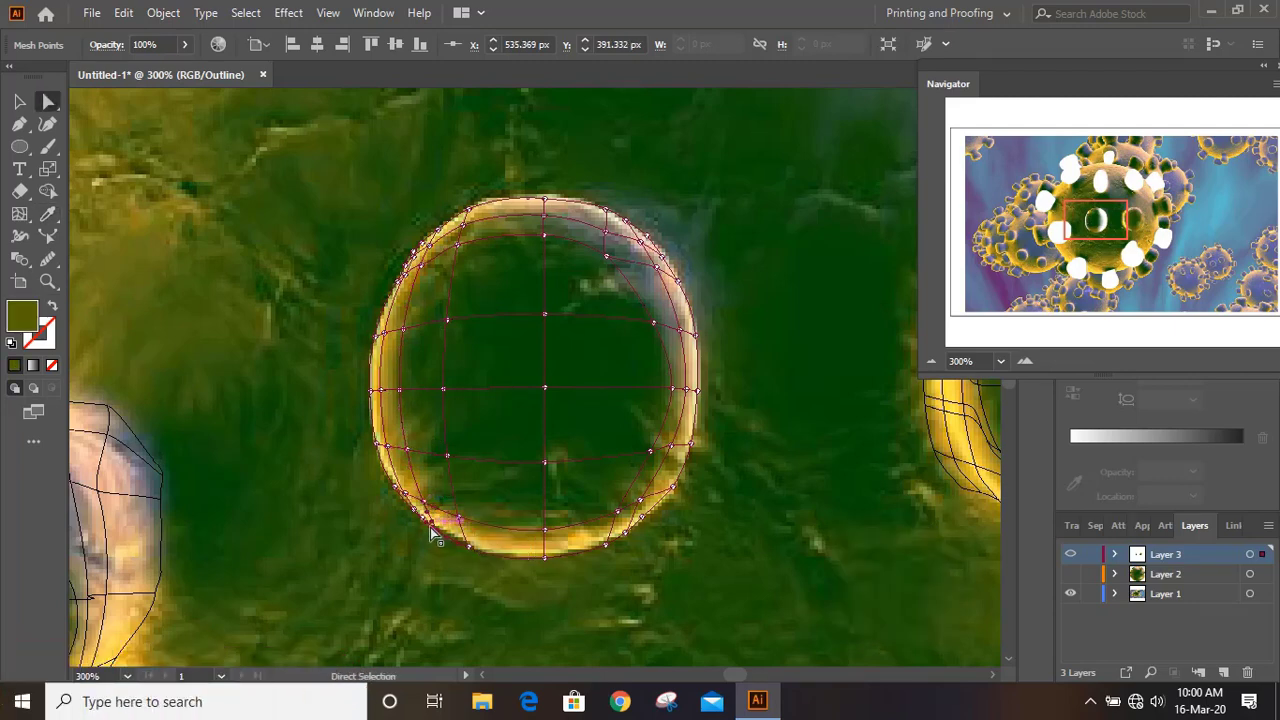
left_click(424, 517)
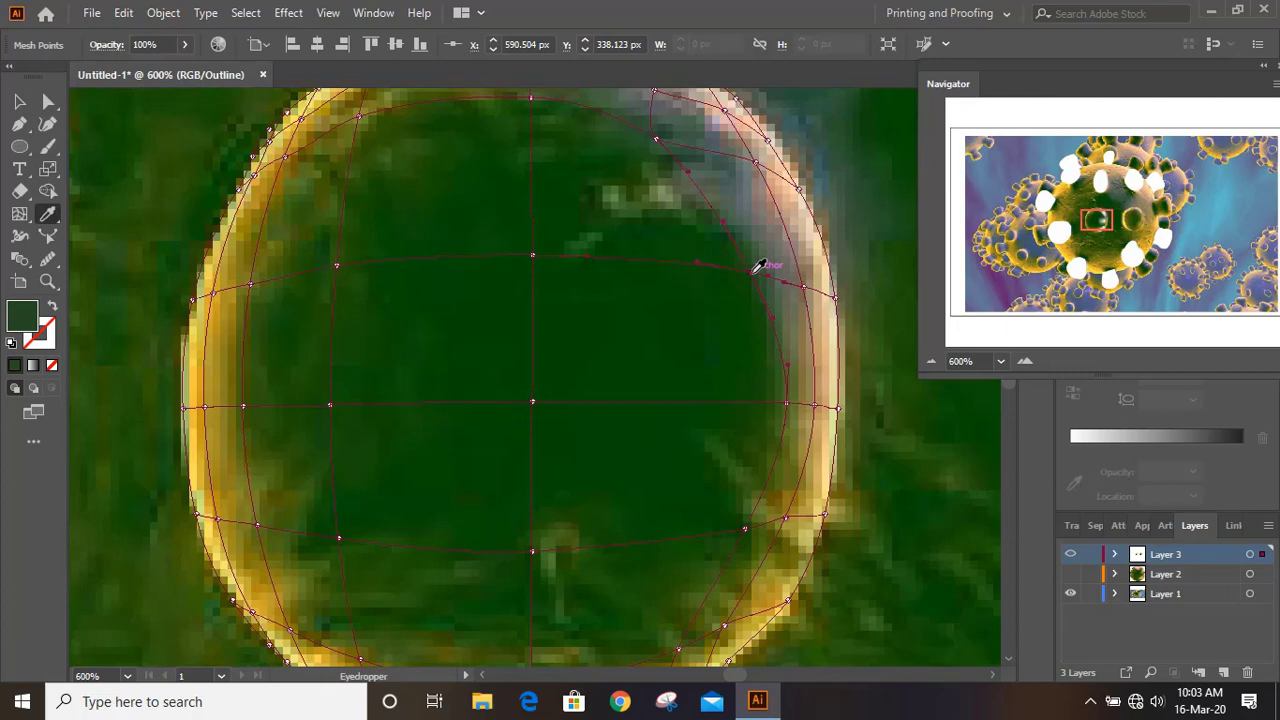
Fill two mesh points on the upper-right rim of the central round spike with light tones sampled from the photo
key("a")
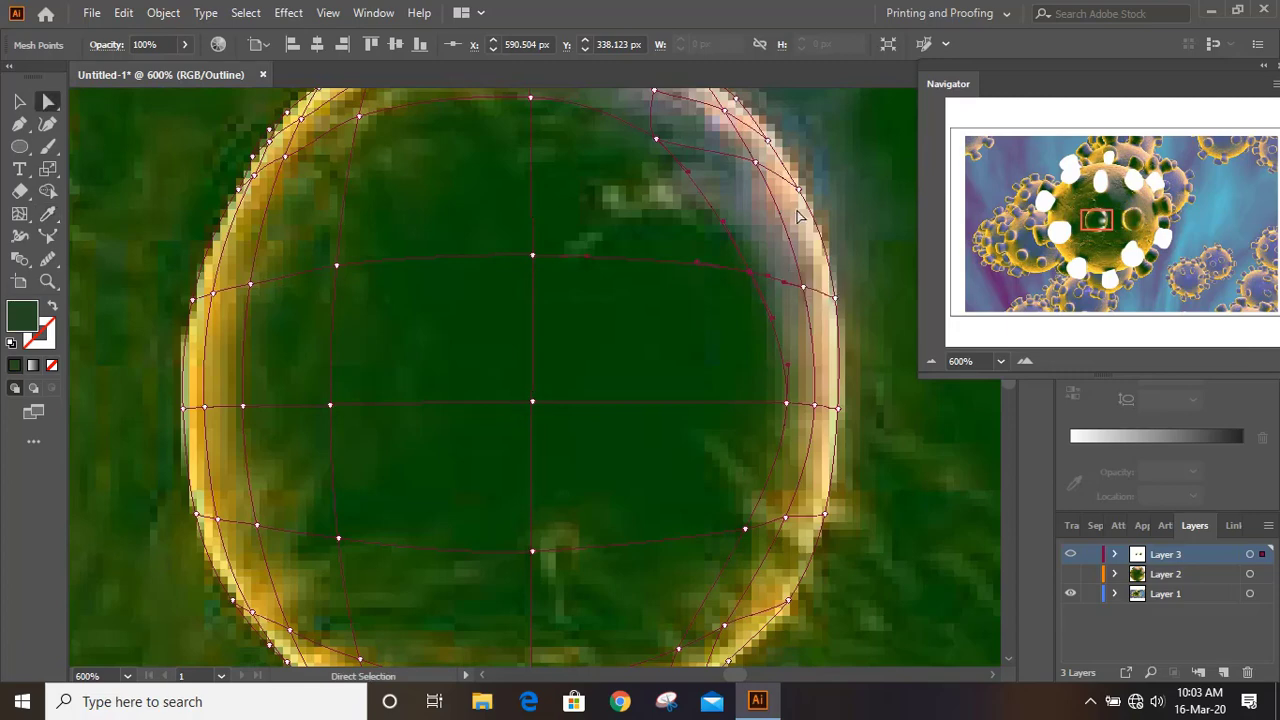
left_click(800, 190)
key("i")
left_click(800, 187)
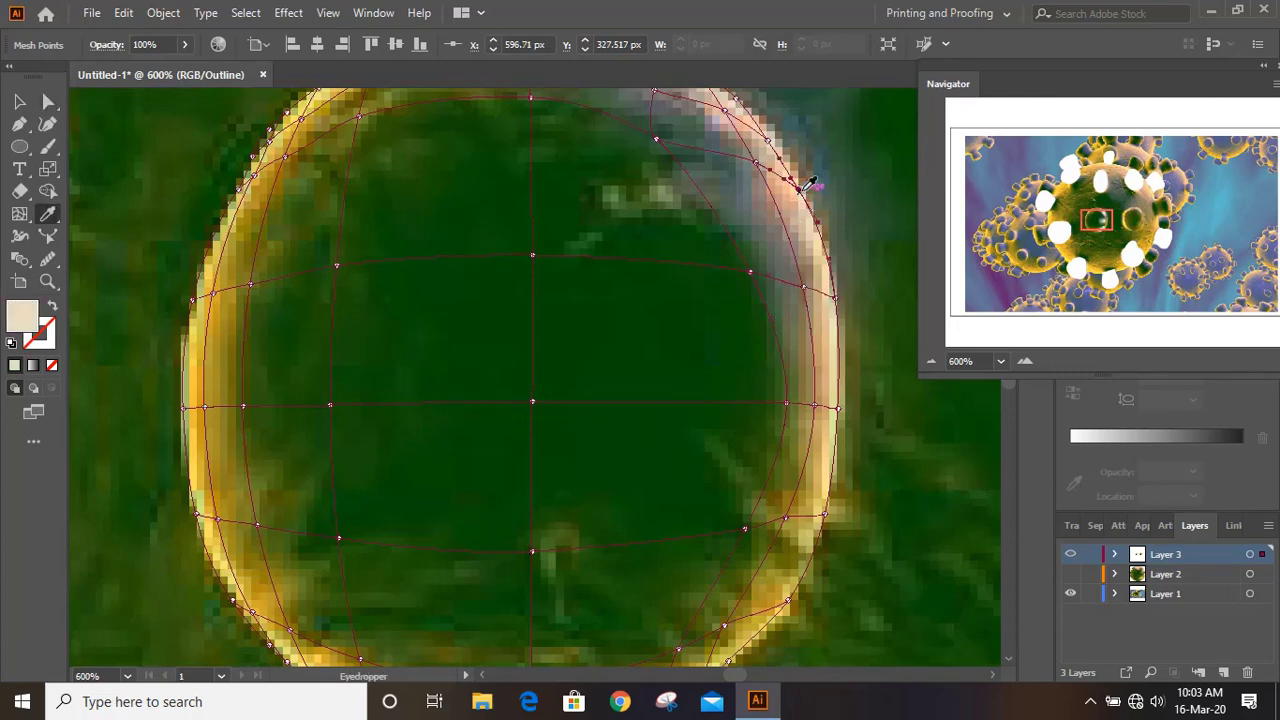
key("a")
left_click(755, 161)
key("i")
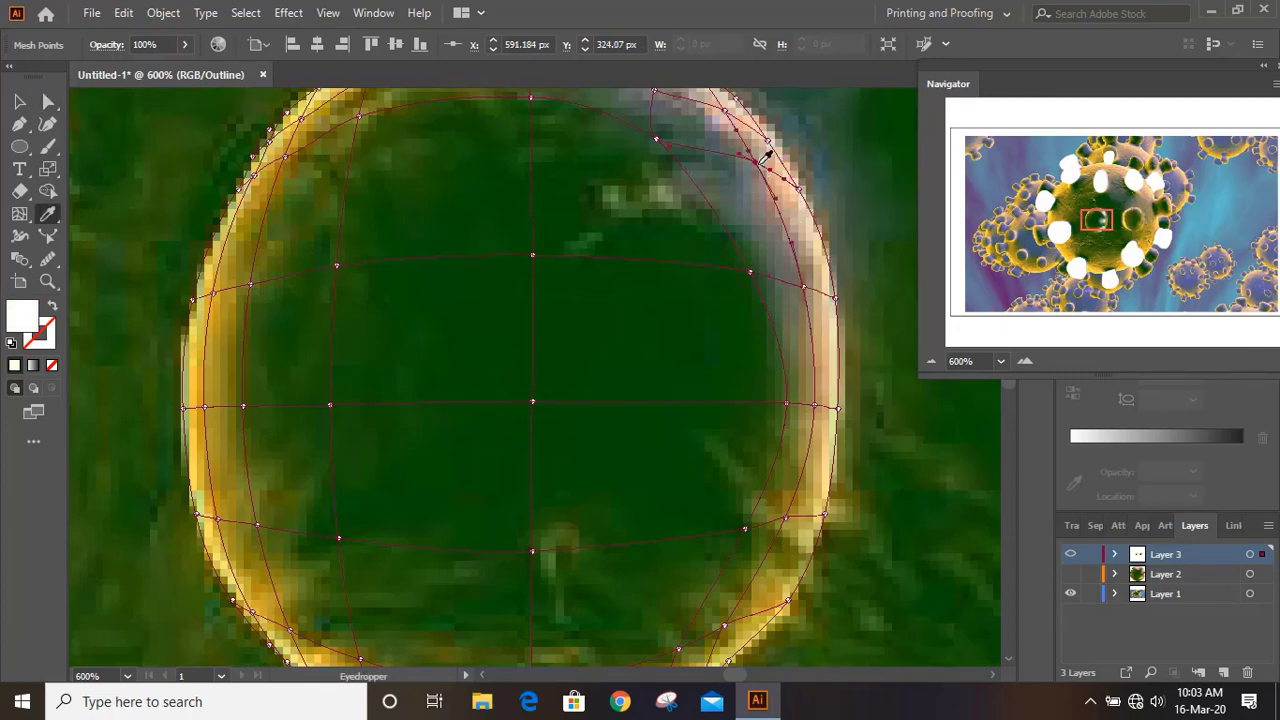
left_click(762, 160)
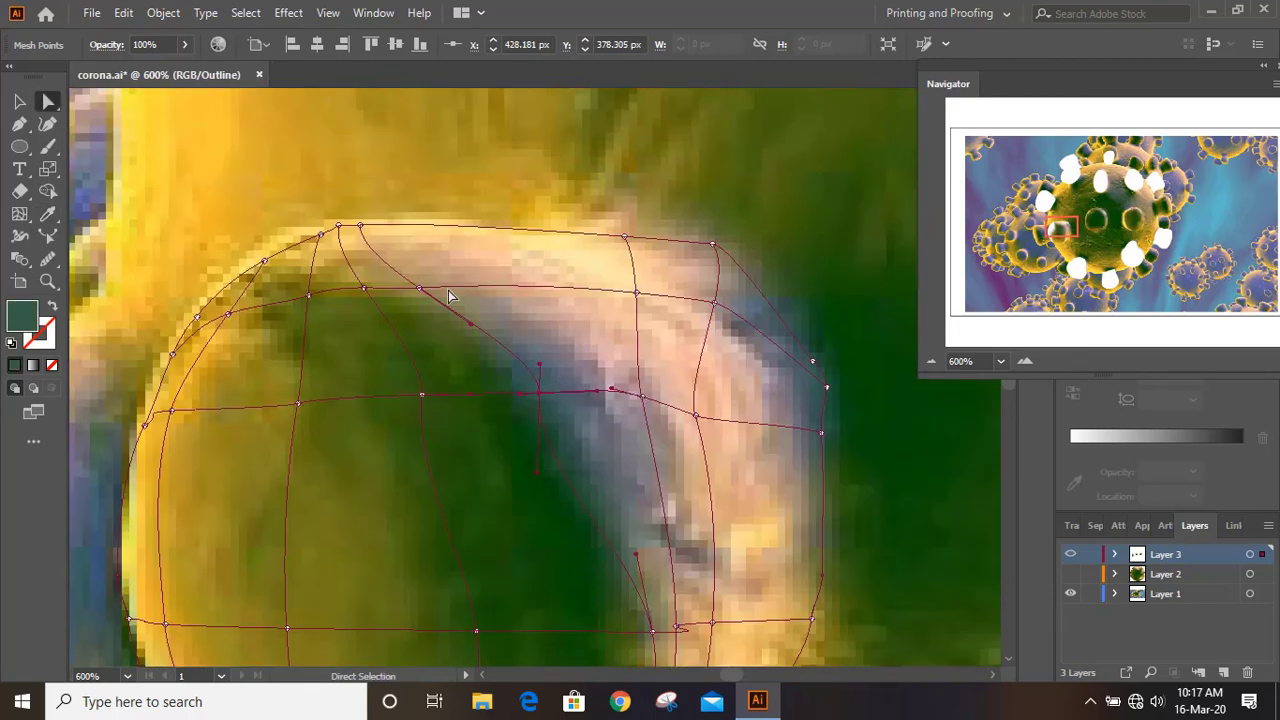
Fill two mesh points on the upper edge of the spike at the body's left side with yellow tones sampled from the photo
left_click(360, 226)
key("i")
left_click(363, 224)
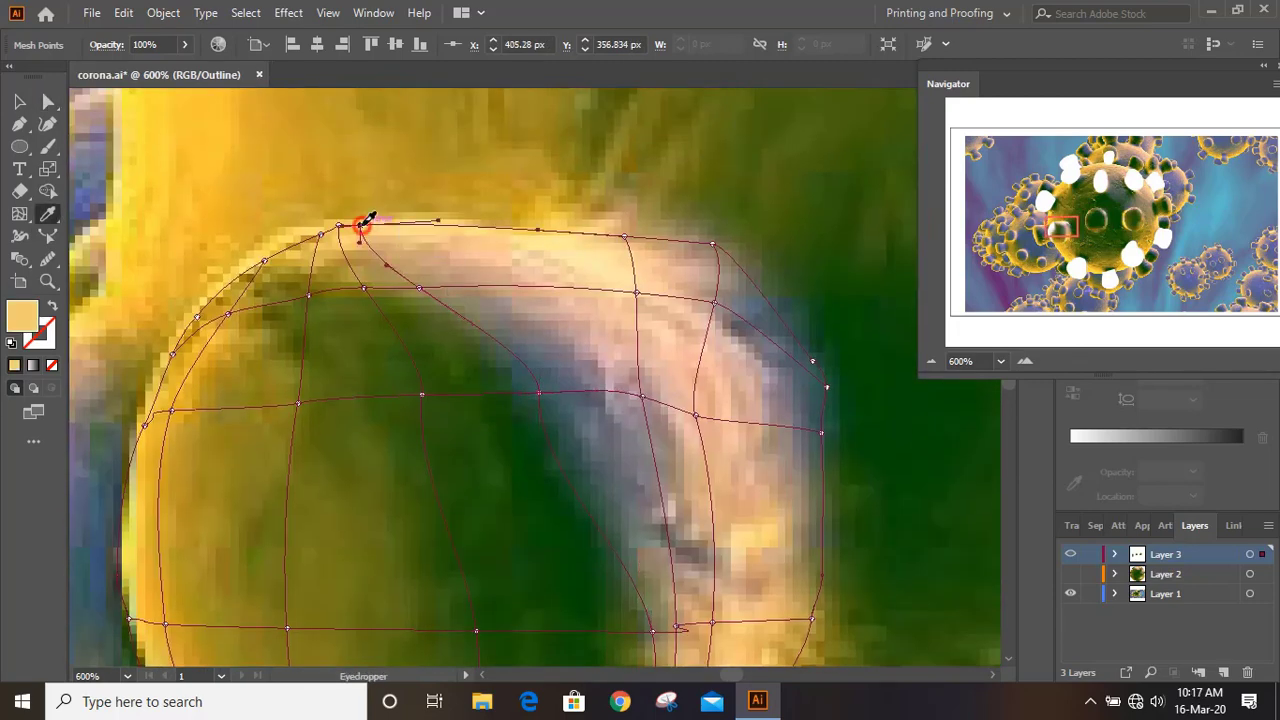
key("a")
left_click(343, 229)
key("i")
left_click(346, 215)
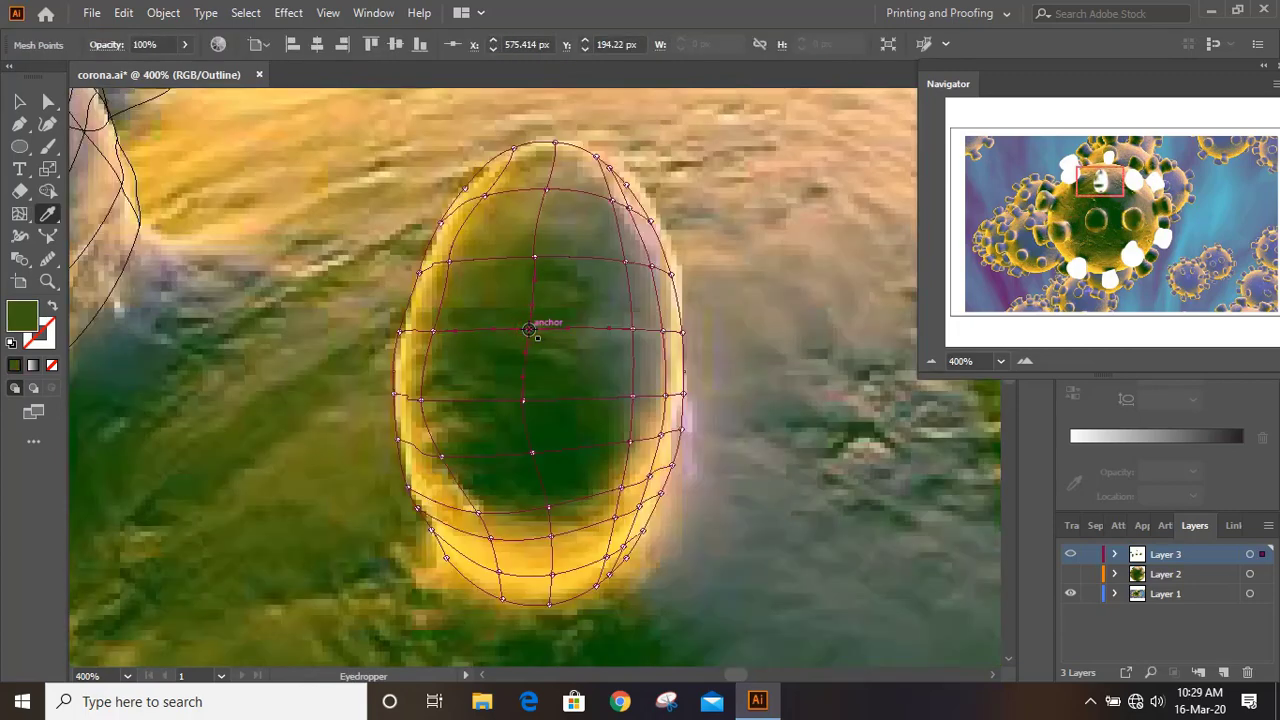
Fill the mesh points down the center line and lower-left rim of the upper-middle oval spike with colors sampled from the photo
left_click(523, 401, "ctrl")
left_click(523, 401)
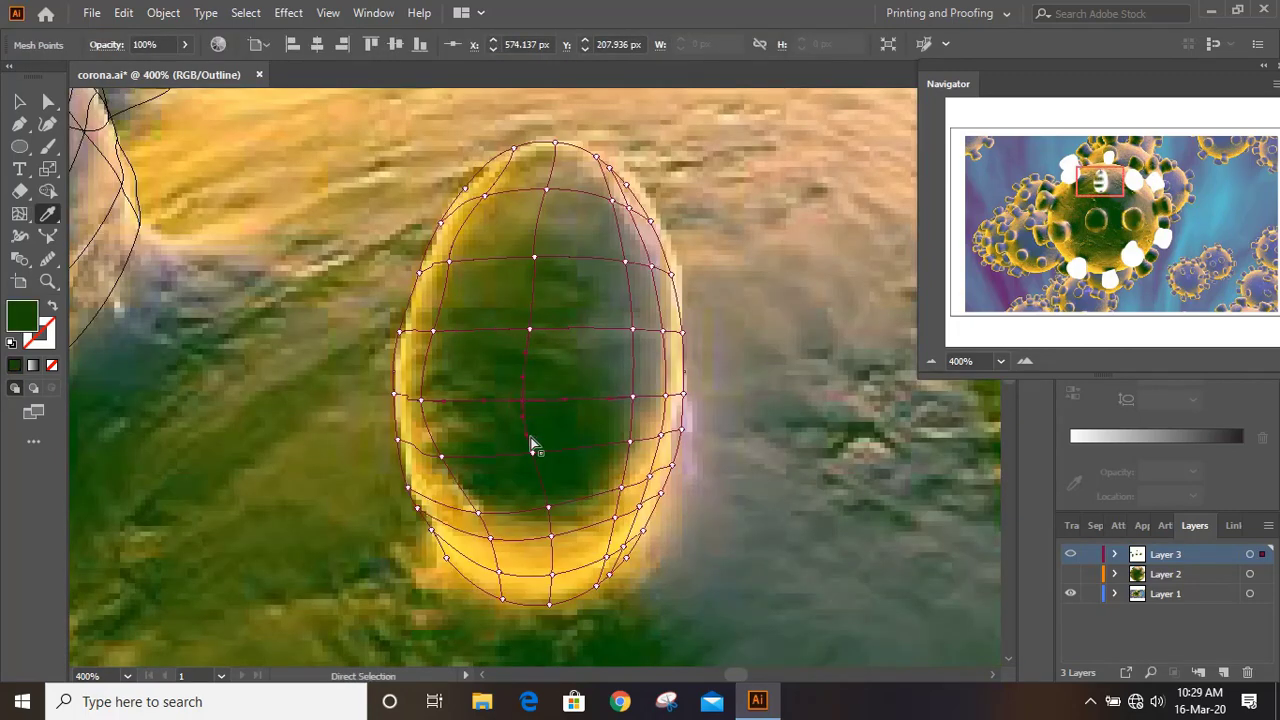
left_click(531, 452, "ctrl")
left_click(549, 508, "ctrl")
left_click(549, 508)
left_click(551, 536, "ctrl")
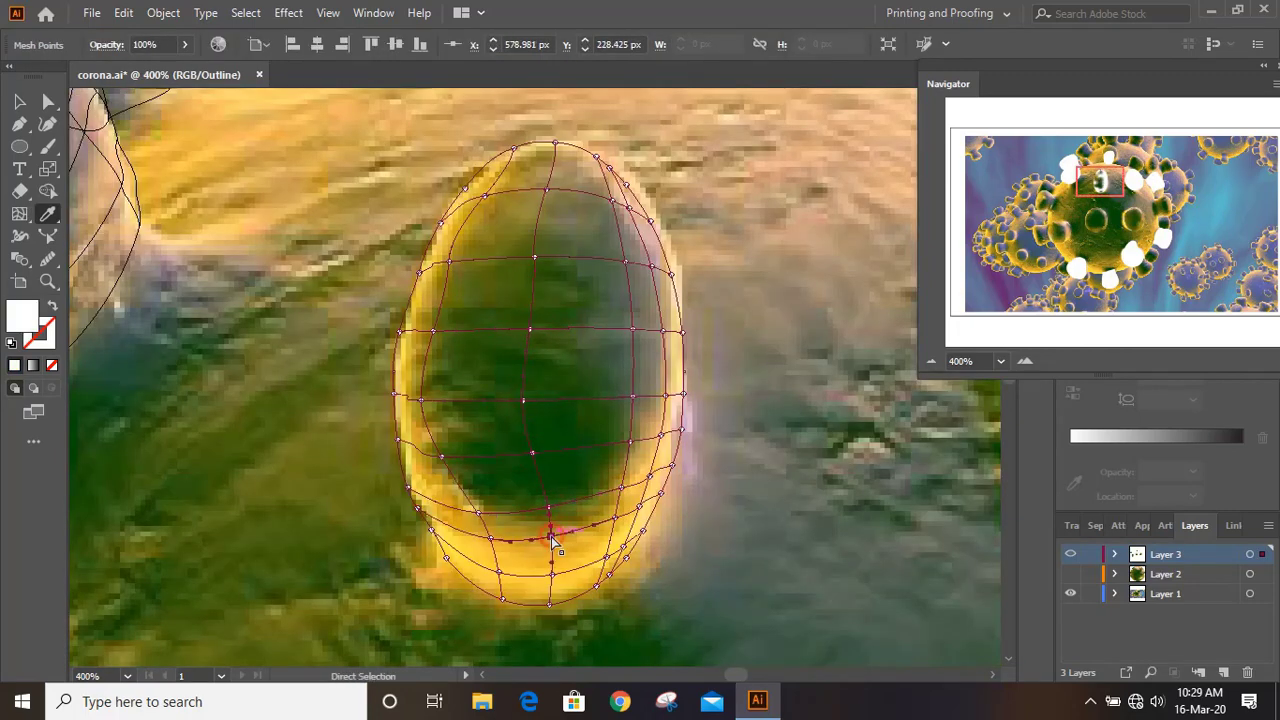
left_click(551, 536)
left_click(478, 513, "ctrl")
left_click(488, 540)
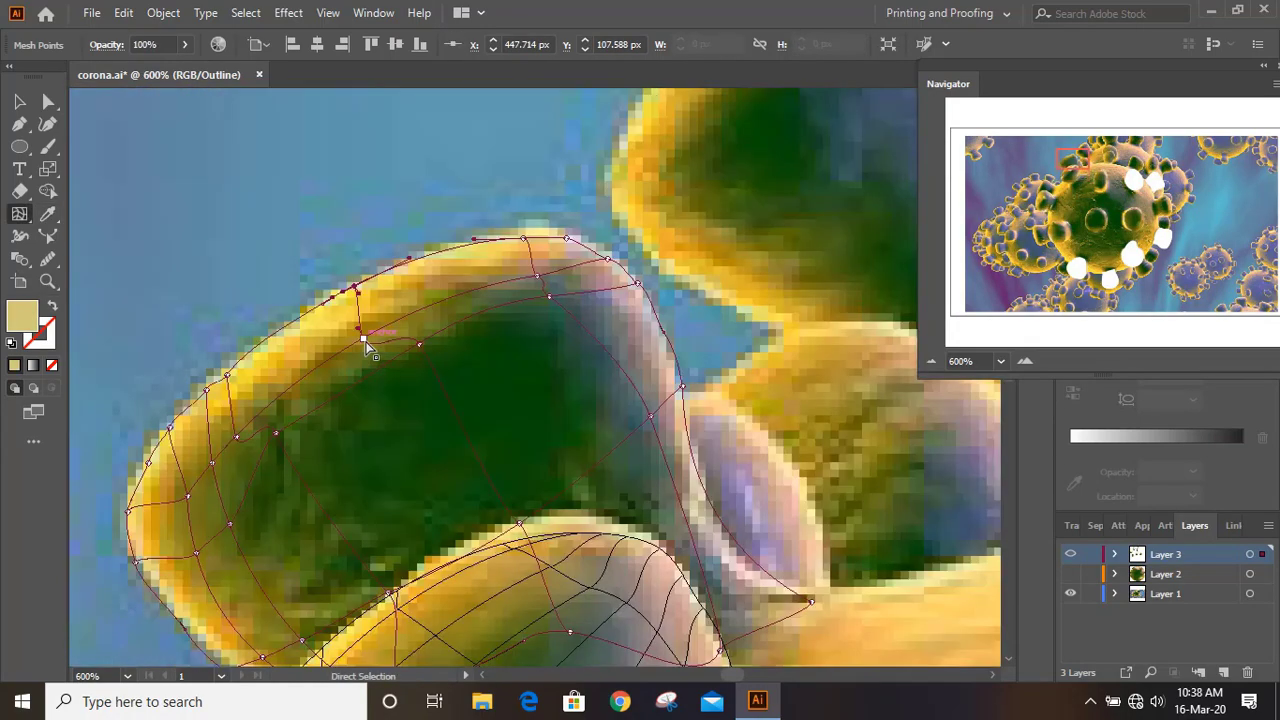
Fill mesh points on the body's upper-left outer spike and the top edge of its upper-right oval spike with colors sampled from the photo
left_click(363, 337)
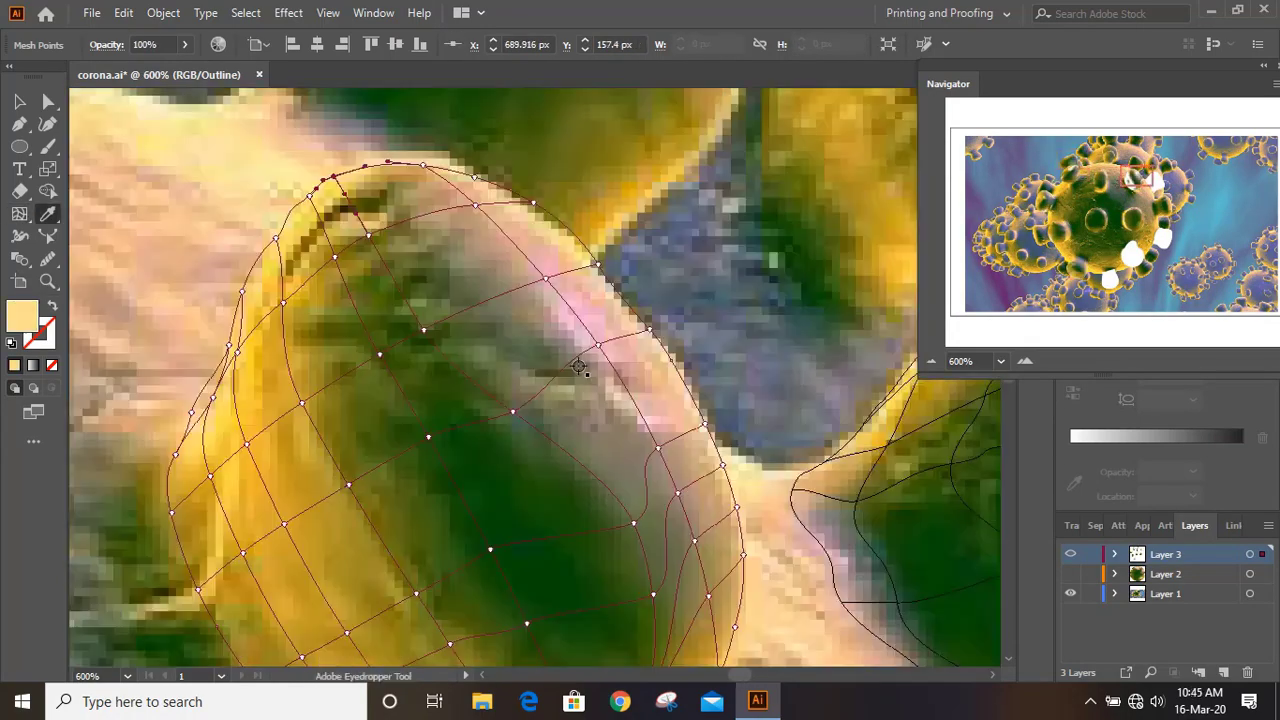
key("a")
left_click(477, 206, "ctrl")
left_click(476, 178, "ctrl")
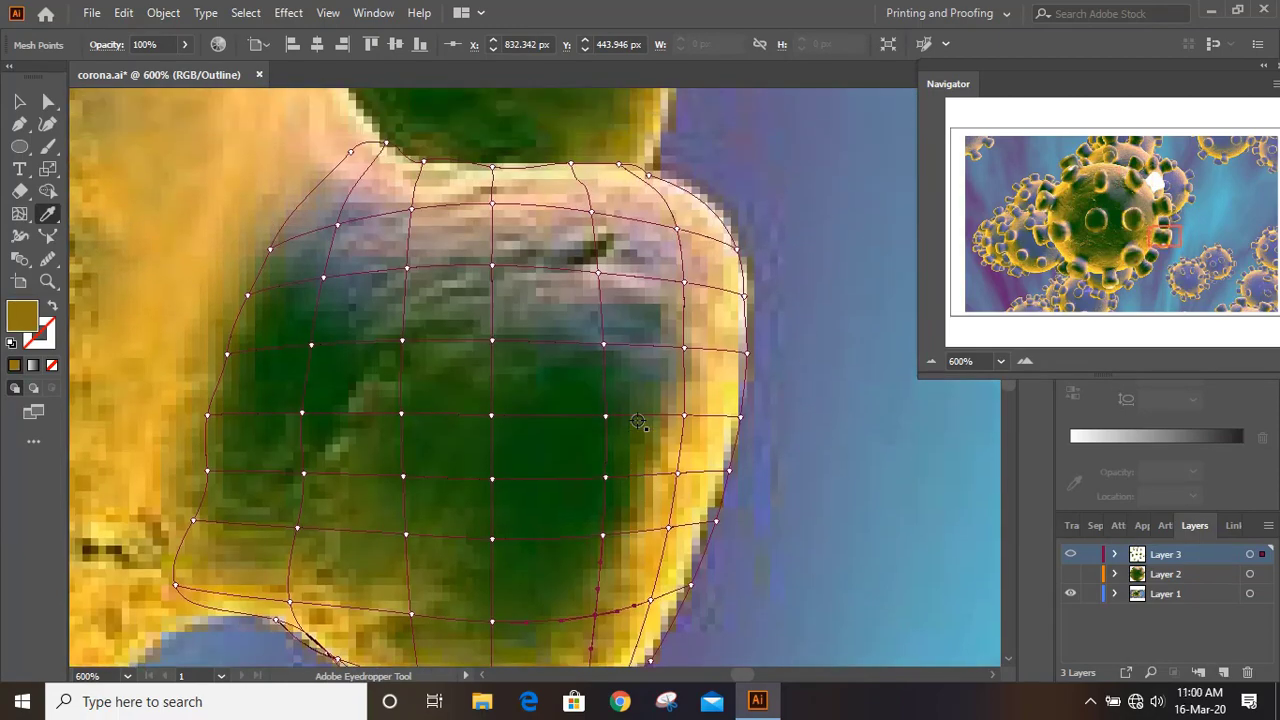
Fill the mesh points across the upper and middle interior of the white spike at the body's upper right with green tones sampled from the photo
left_click_drag(1171, 253, 1160, 181)
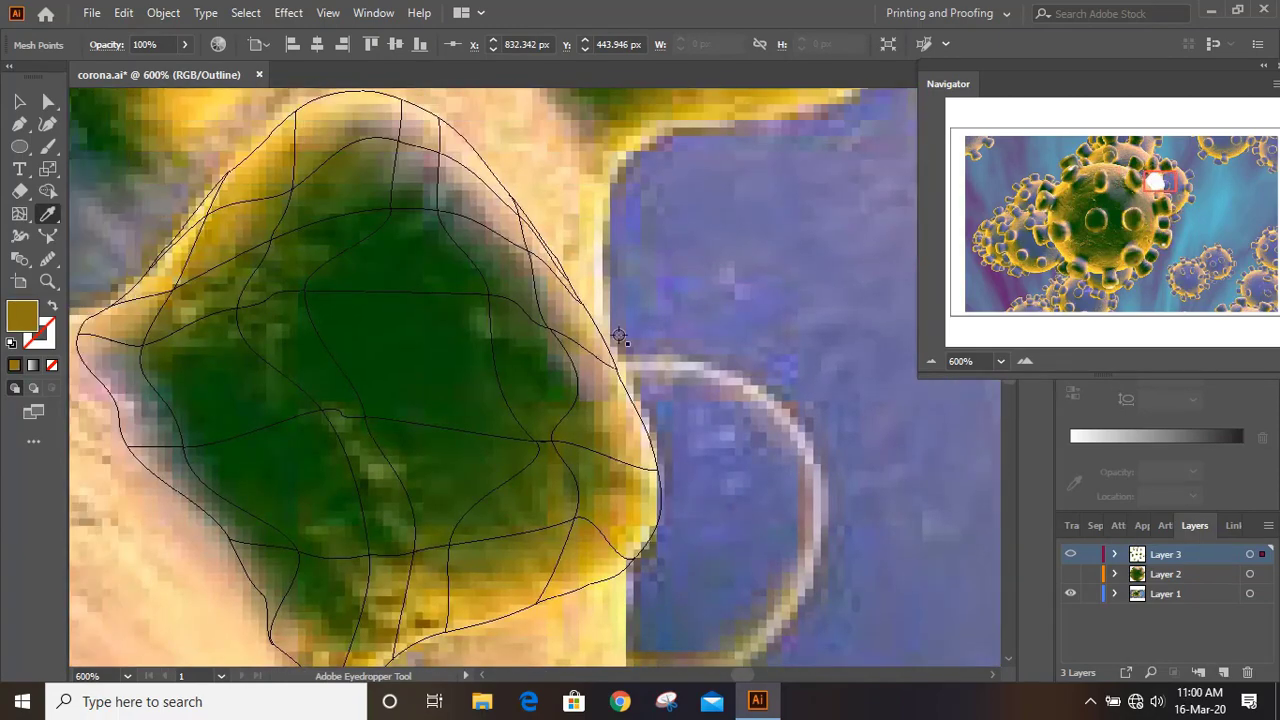
left_click(487, 297, "ctrl")
left_click(304, 291, "ctrl")
left_click(238, 308, "ctrl")
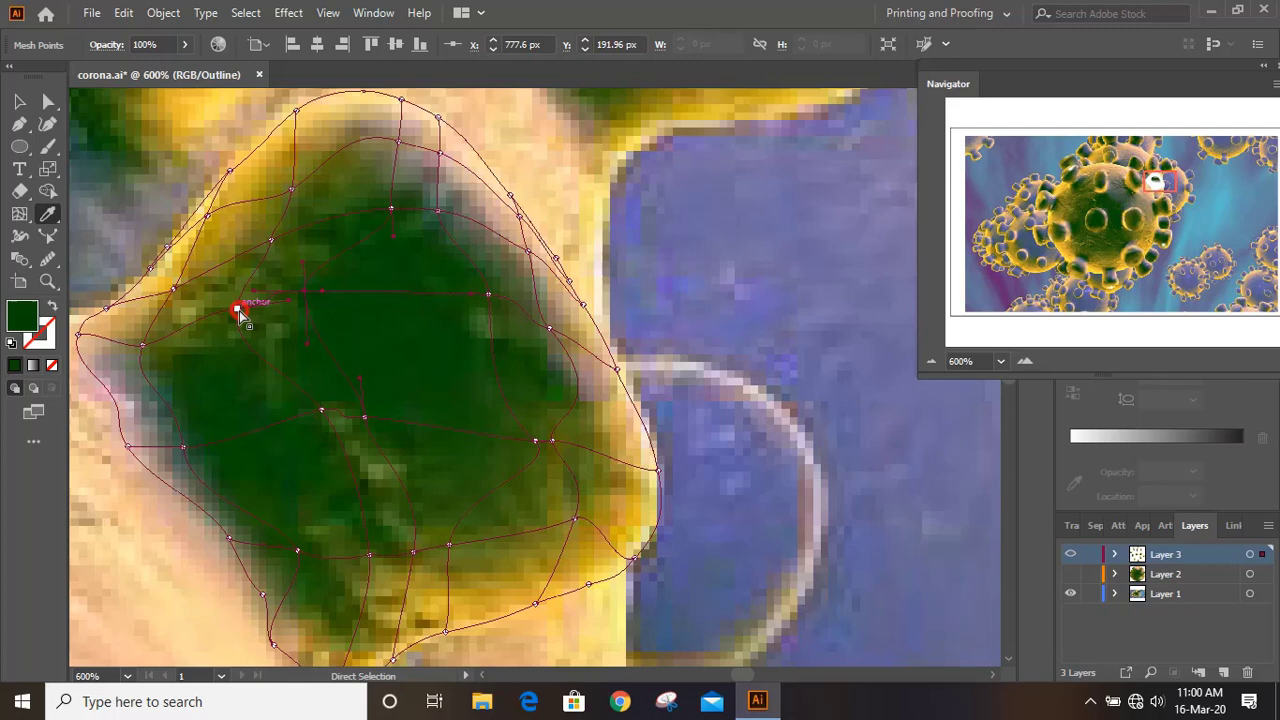
left_click(365, 417, "ctrl")
left_click(365, 417)
left_click(321, 409, "ctrl")
left_click(321, 409)
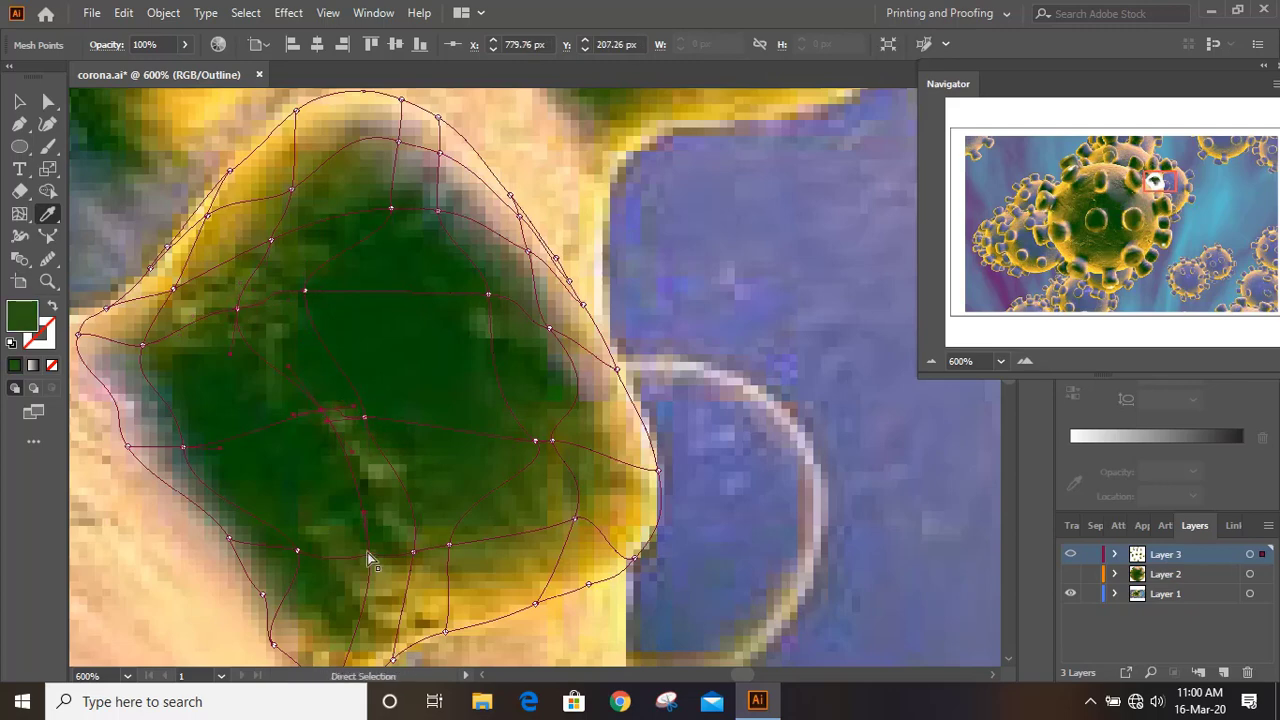
Fill three mesh points along the lower interior row of the upper-right outer spike with tones sampled from the photo
left_click(368, 554, "ctrl")
left_click(367, 552)
left_click(413, 553, "ctrl")
left_click(413, 553)
left_click(449, 545, "ctrl")
left_click(449, 545)
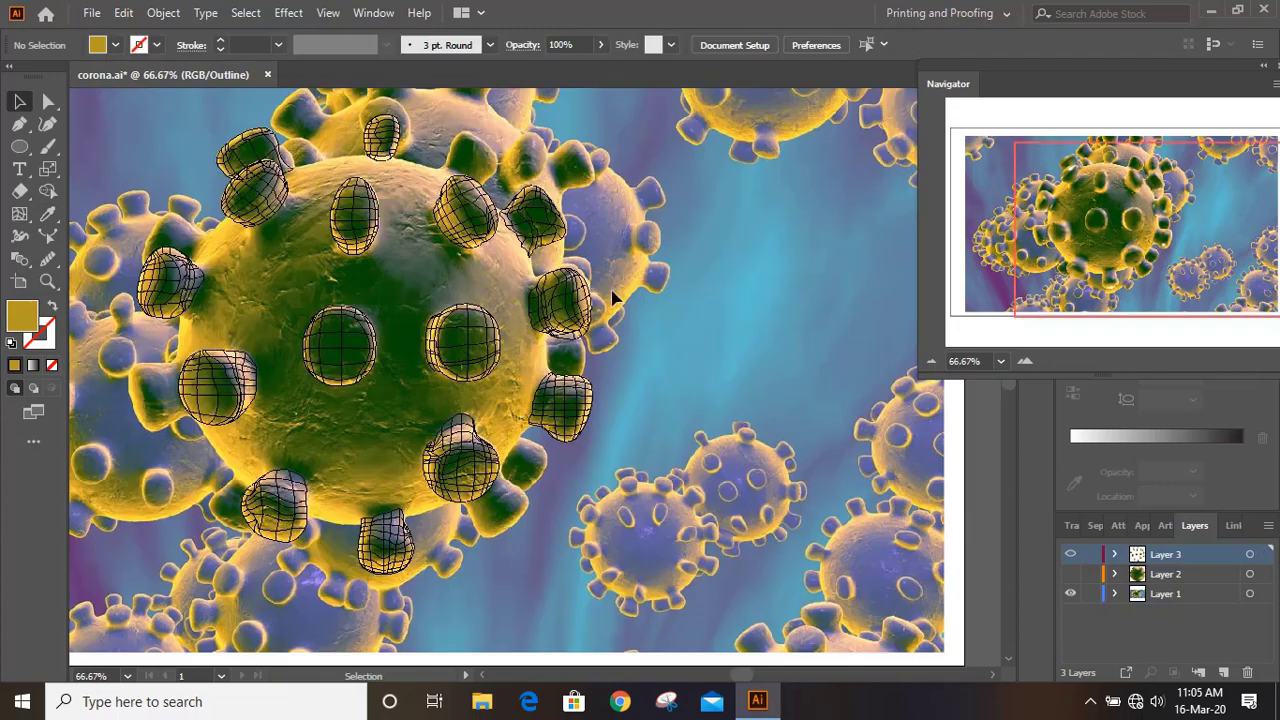
Place a copy of the upper-right outer spike on the body's upper-left edge, behind the existing left spike
left_click_drag(570, 250, 147, 148)
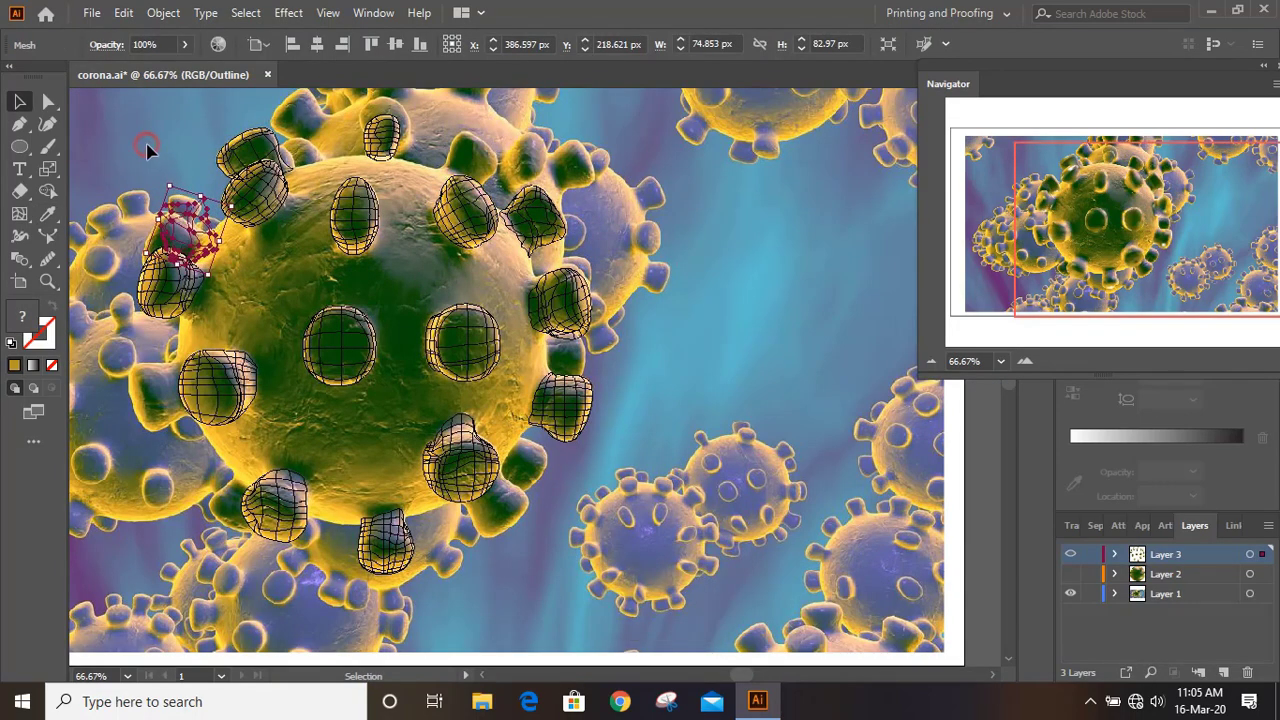
left_click(183, 146)
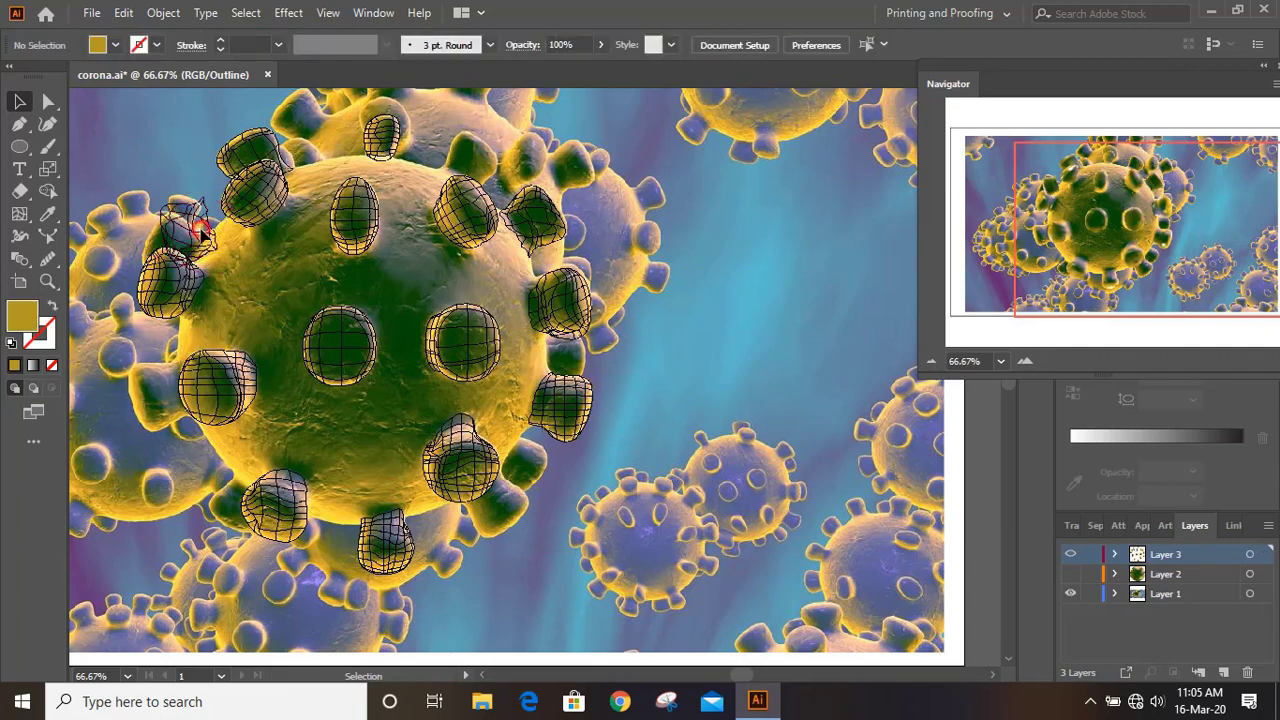
left_click_drag(178, 238, 208, 230)
left_click(187, 183)
left_click(192, 174)
scroll(191, 175, "down", 1)
Place another spike copy beside the body's lower-left round spike and shift it up over the matching spike in the photo
left_click_drag(590, 258, 270, 285)
left_click(424, 474)
scroll(470, 440, "up", 2)
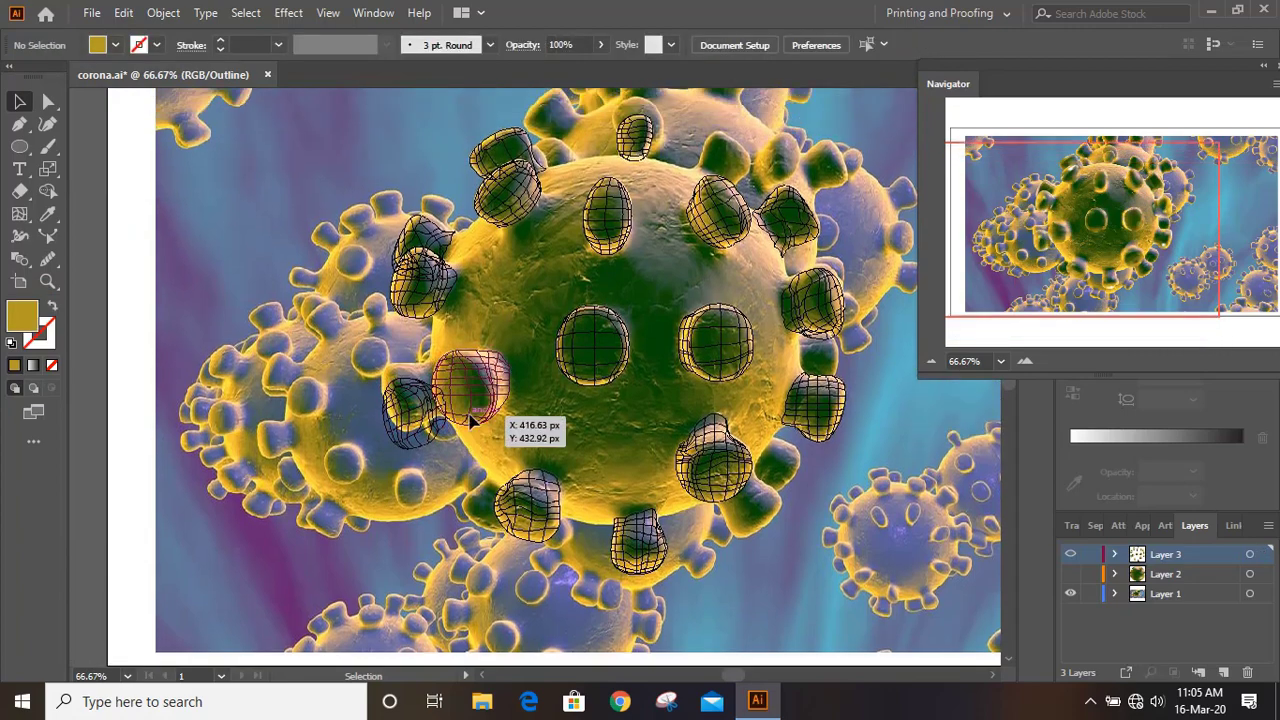
key("ctrl+plus")
key("ctrl+plus")
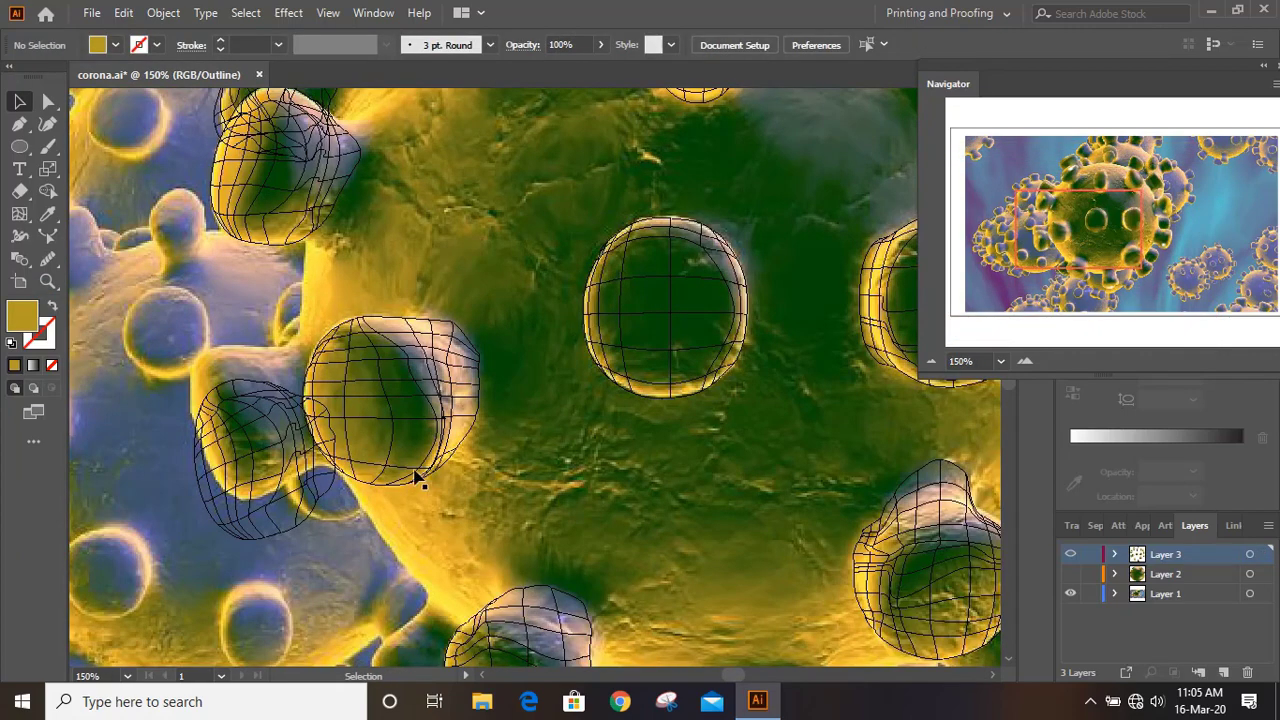
left_click_drag(307, 461, 305, 414)
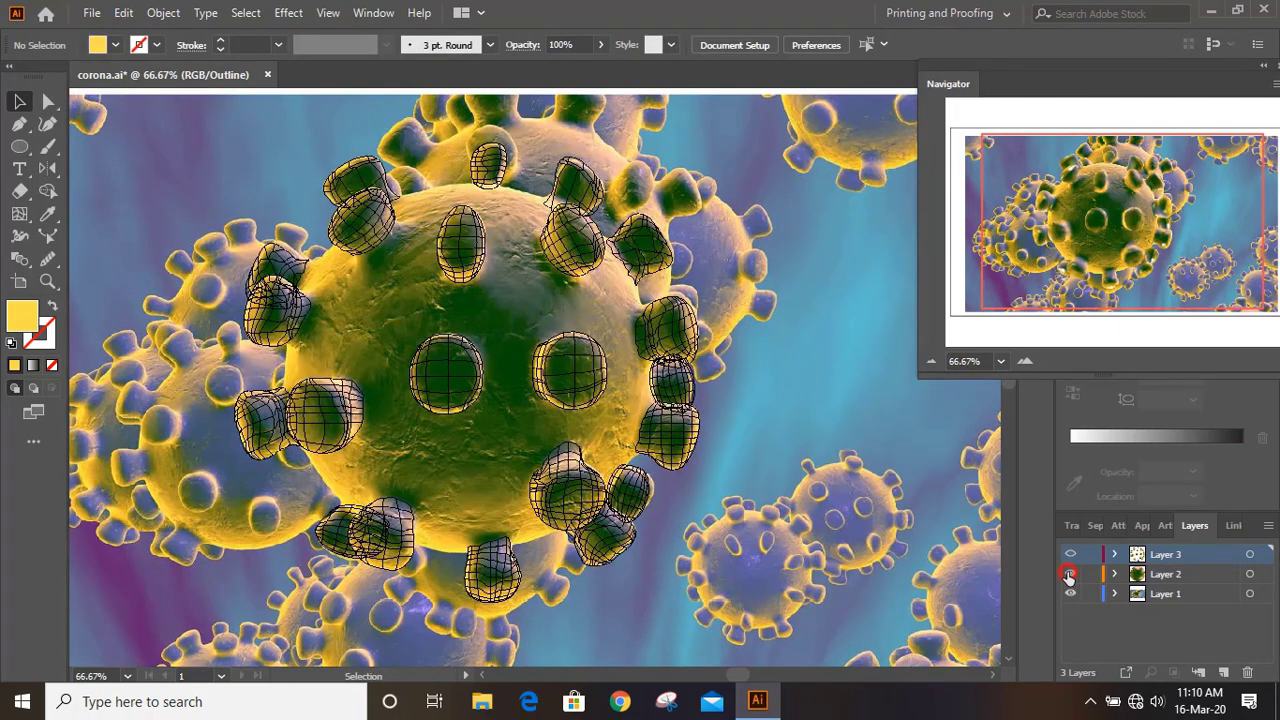
Show Layer 2 and hide the photo layer in full-color preview, and adjust the rear upper-left spike against the body
left_click(1069, 575)
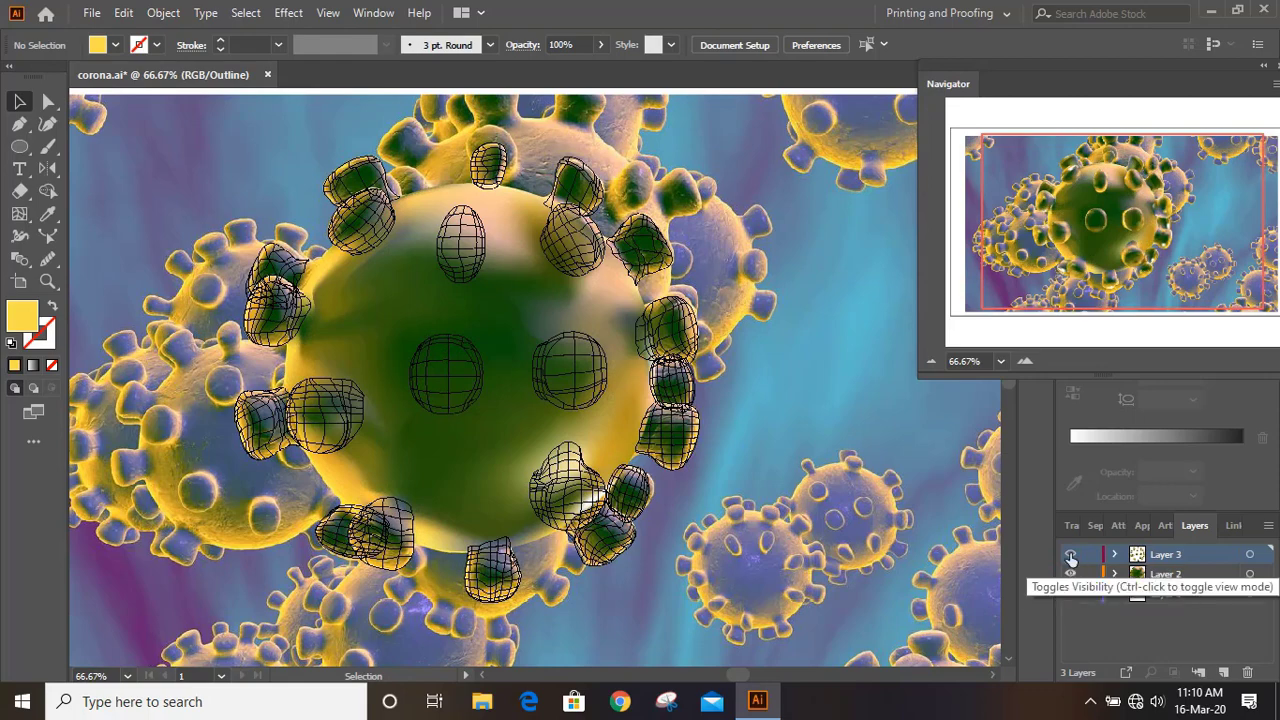
key("ctrl+y")
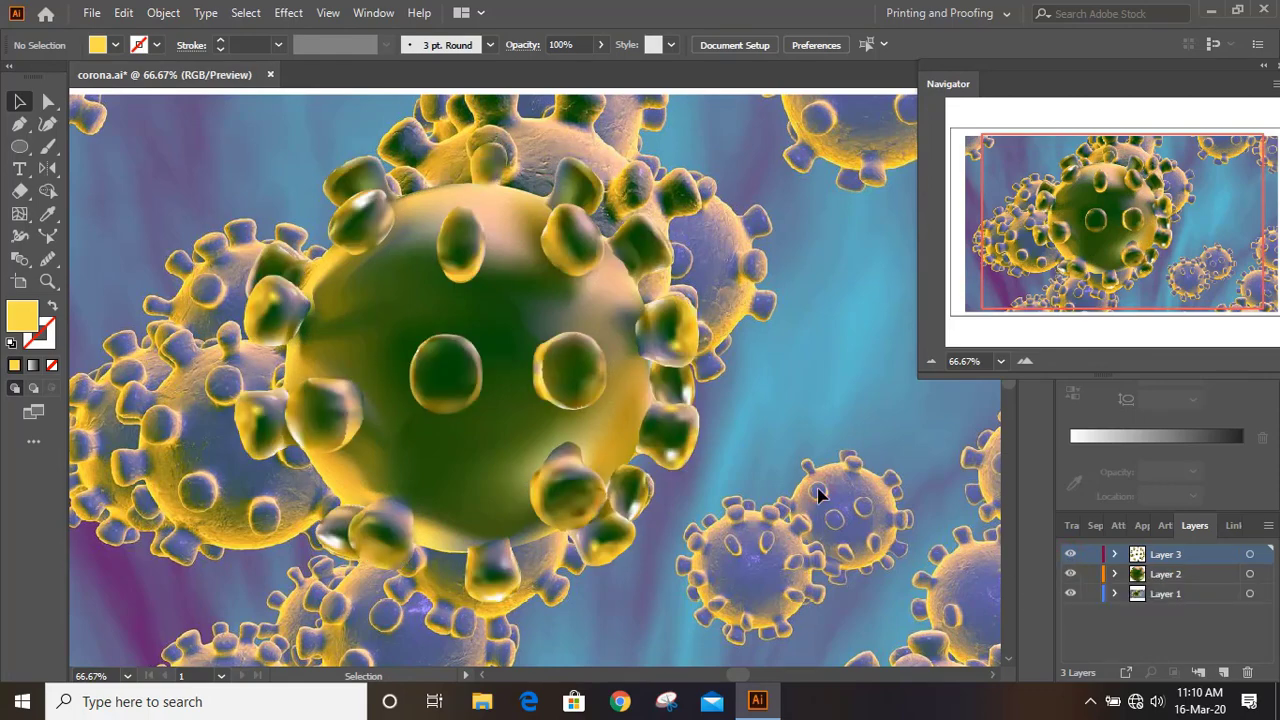
left_click(1069, 595)
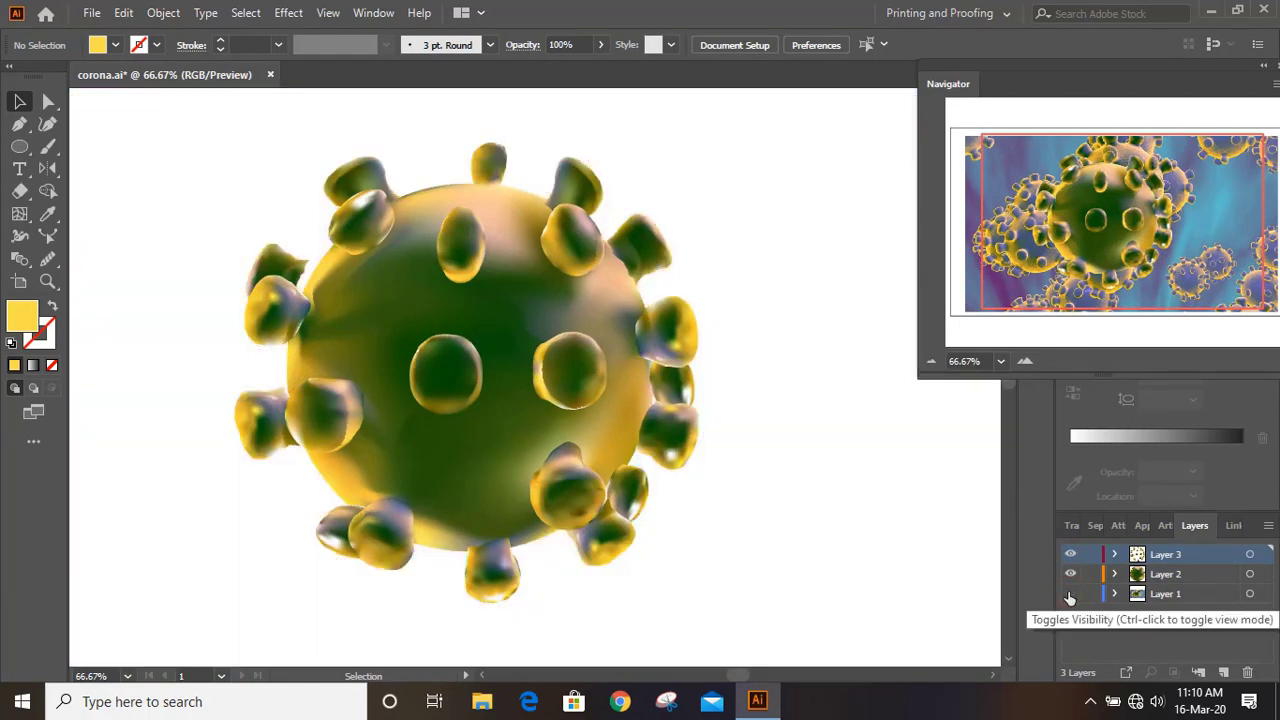
left_click(298, 278)
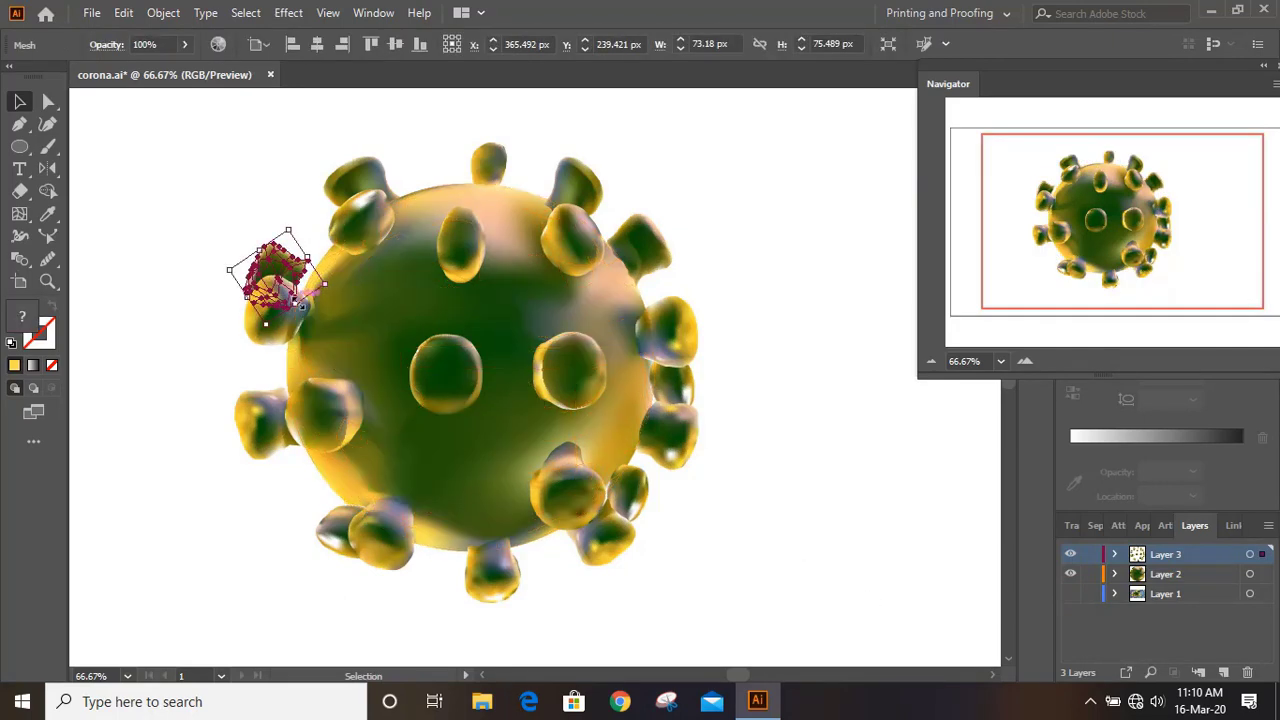
left_click_drag(328, 288, 343, 290)
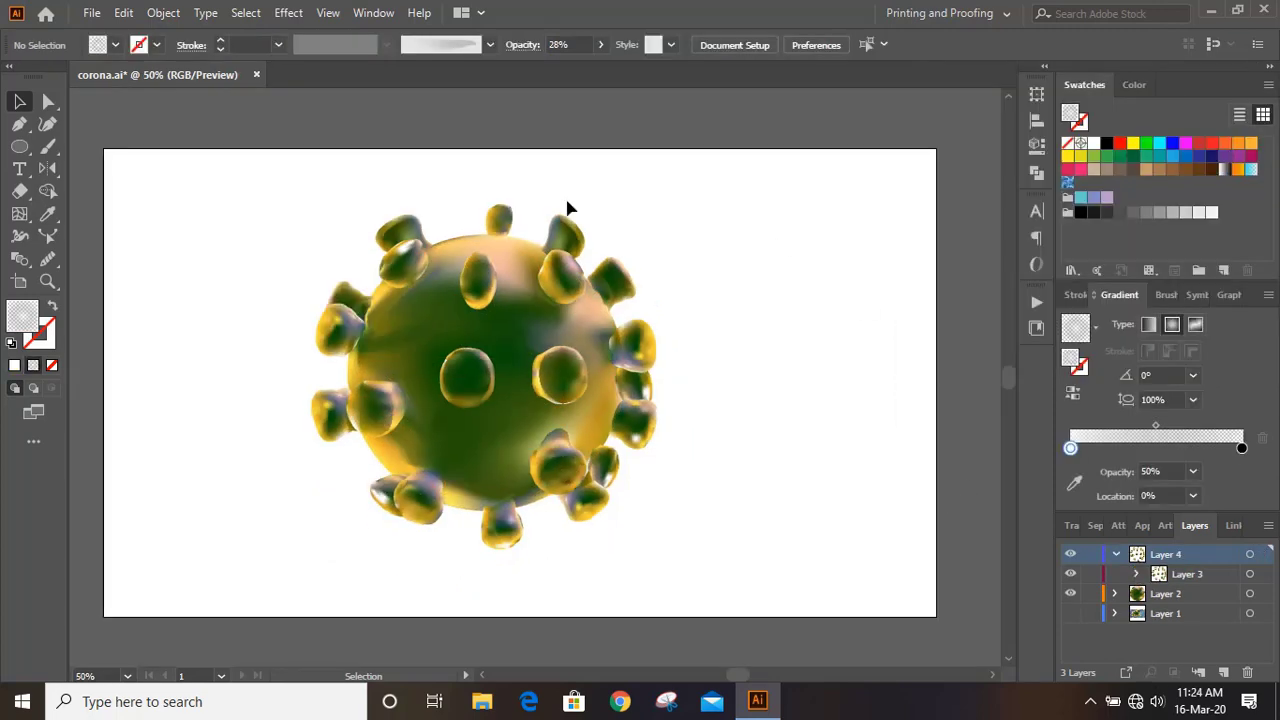
Group the virus body and all its spikes into one object
left_click_drag(226, 178, 728, 606)
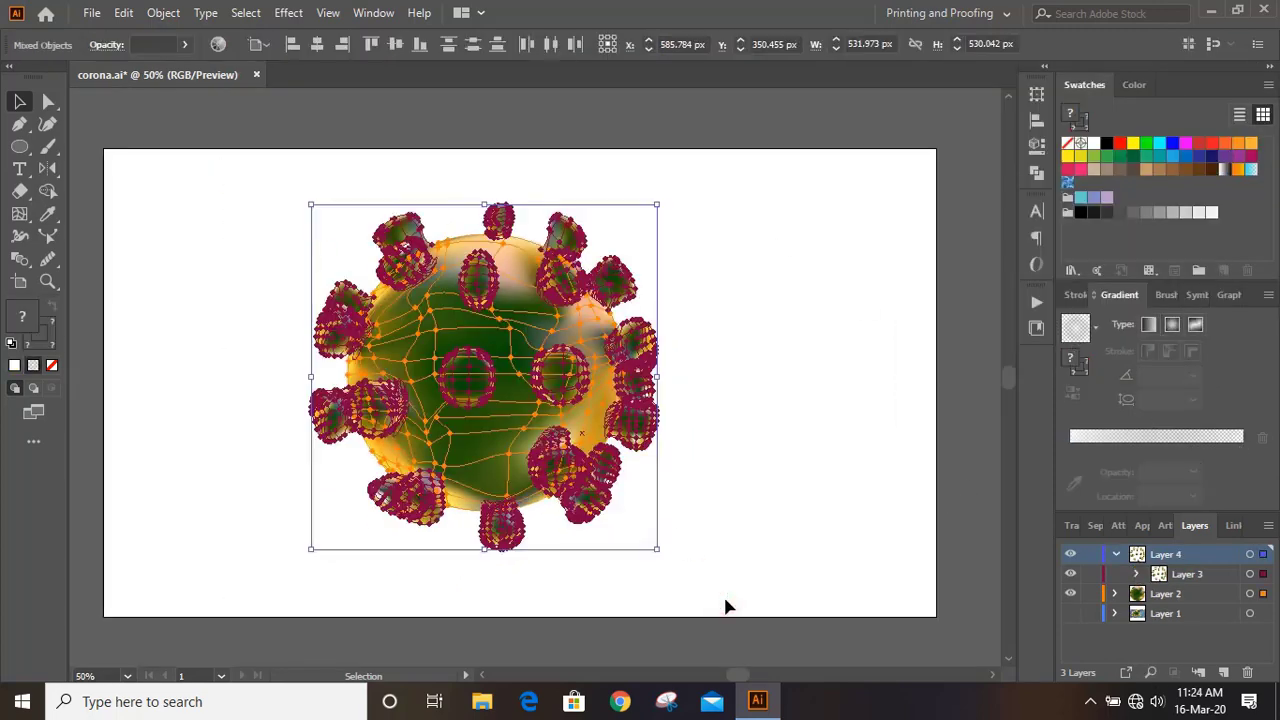
left_click(163, 13)
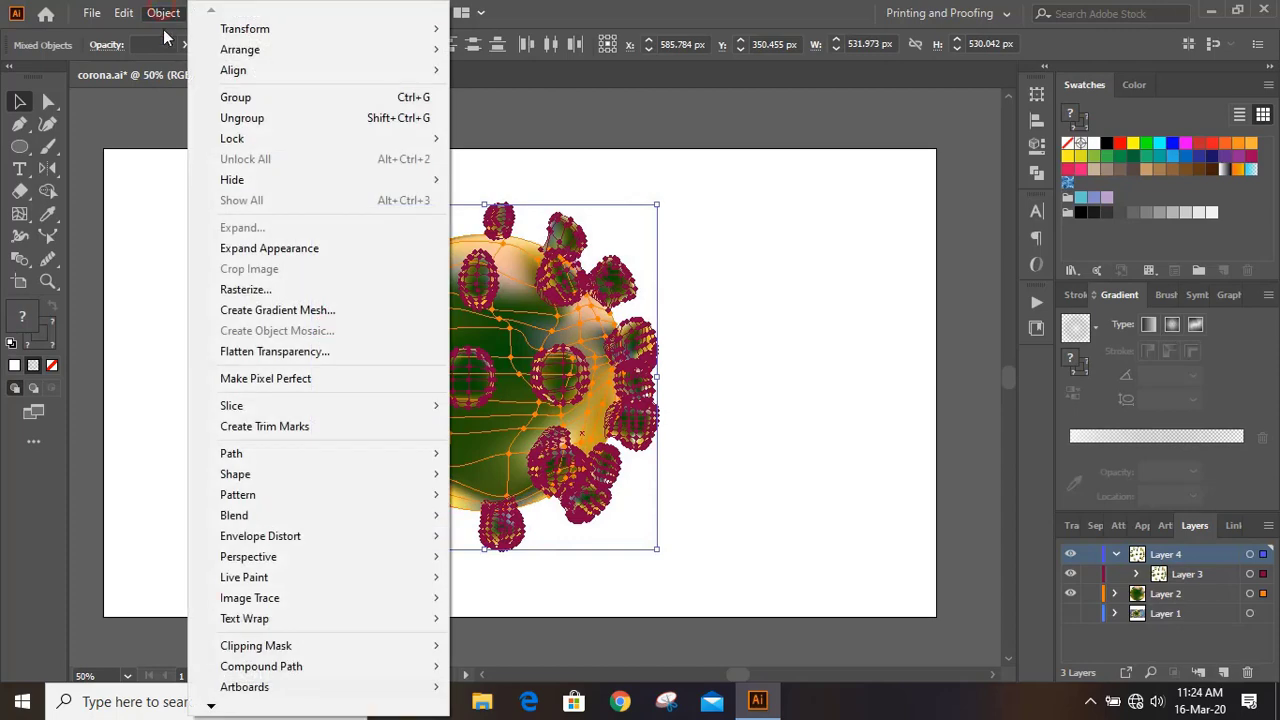
left_click(240, 95)
left_click(766, 306)
key("ctrl+minus")
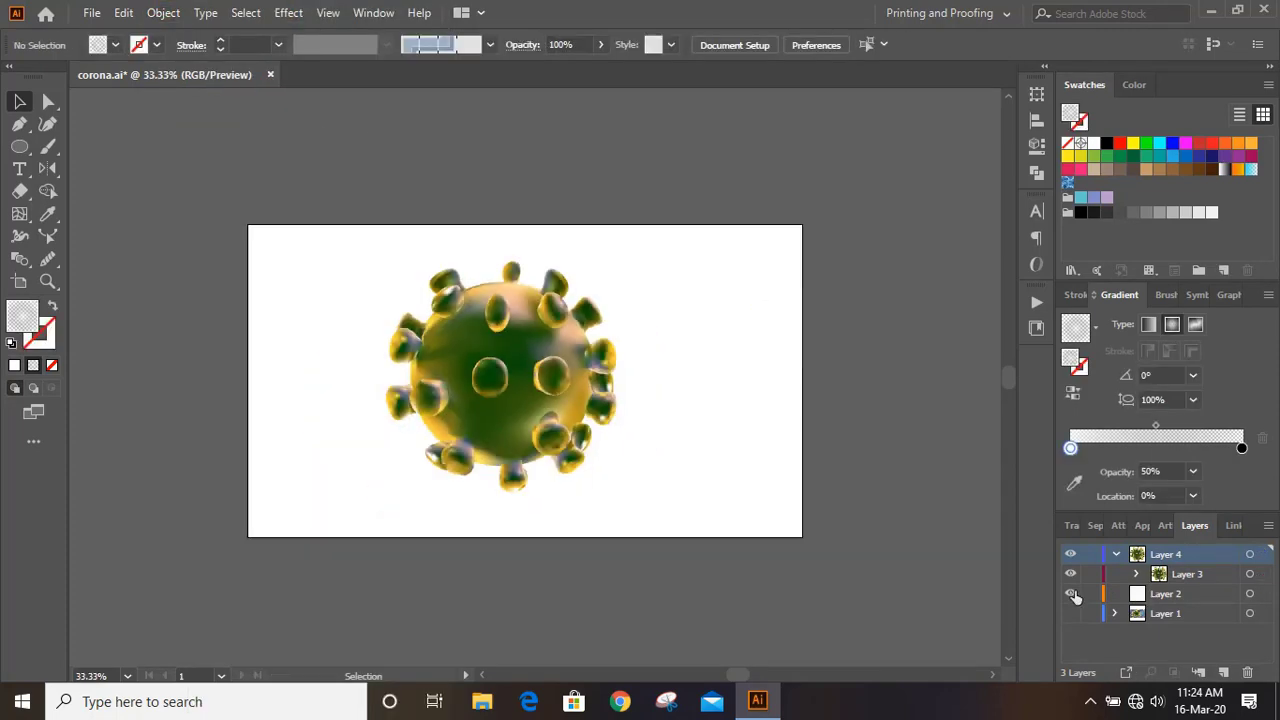
Show the photo on Layer 1 and place a copy of the virus, scaled down to about 220 px wide, over the photo's lower-right viruses
left_click(1070, 614)
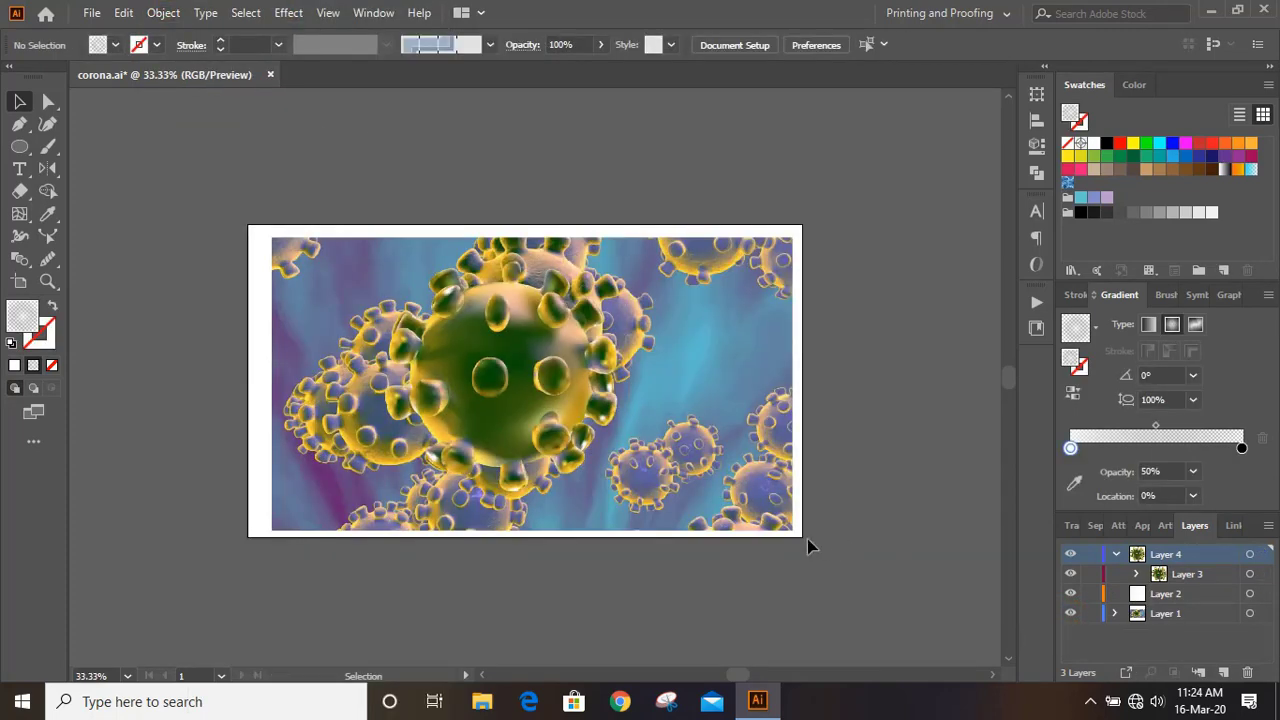
key("ctrl+plus")
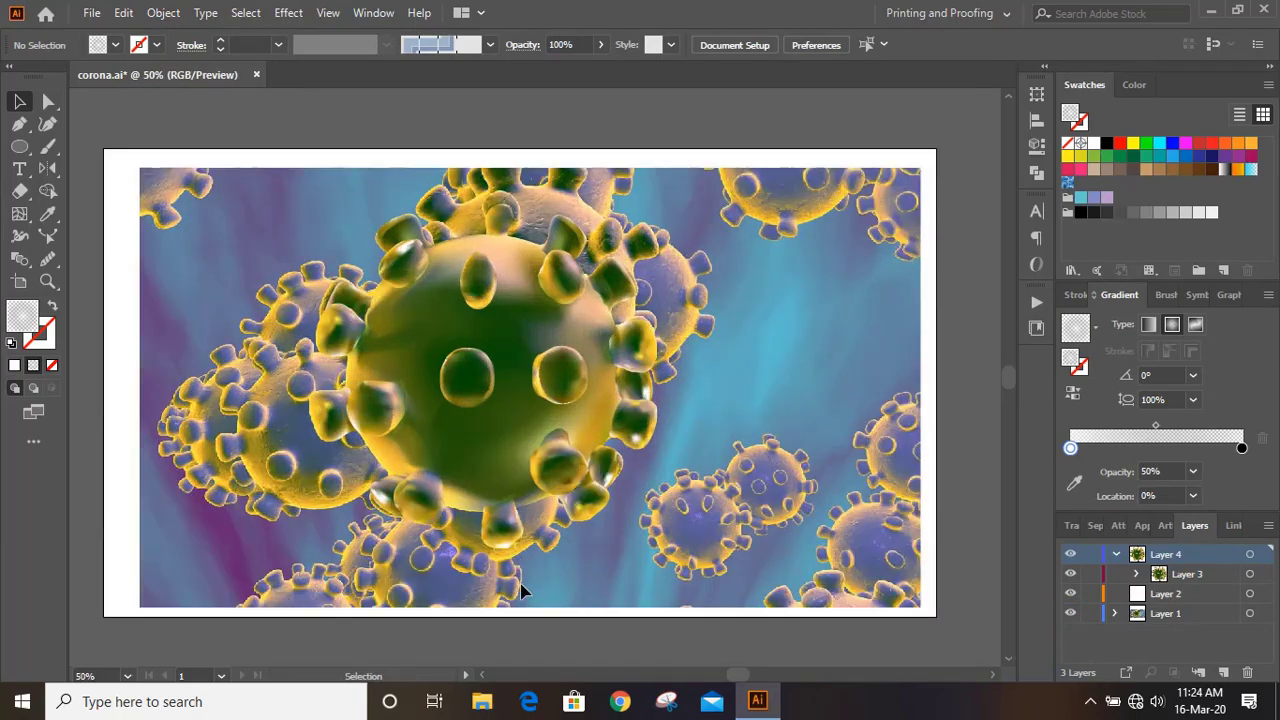
left_click_drag(500, 335, 758, 447)
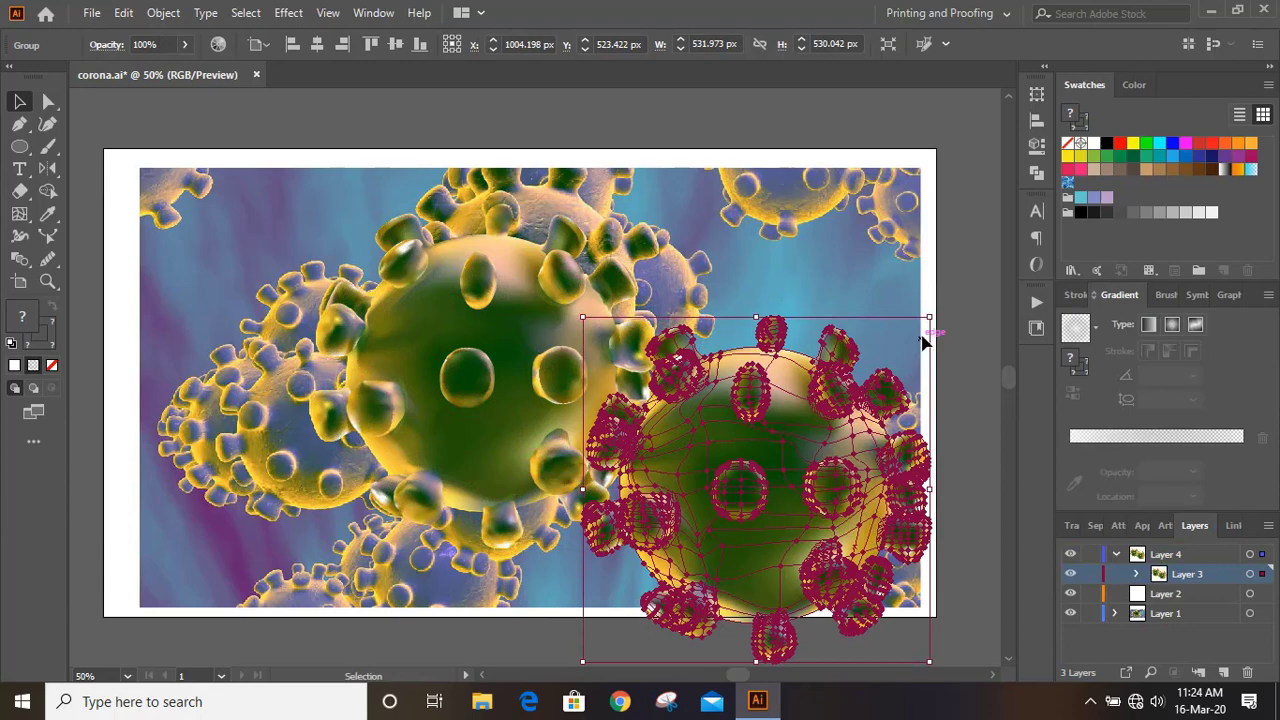
left_click_drag(929, 320, 828, 420)
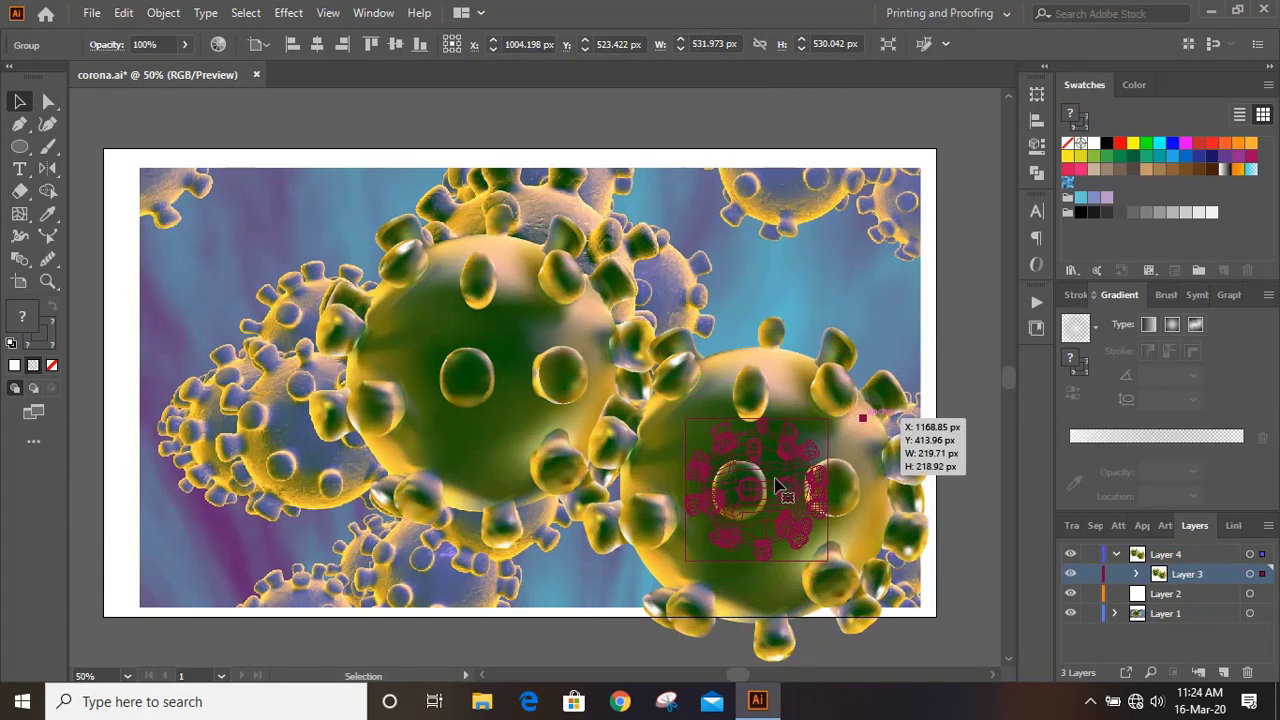
left_click_drag(777, 485, 826, 437)
left_click(817, 404)
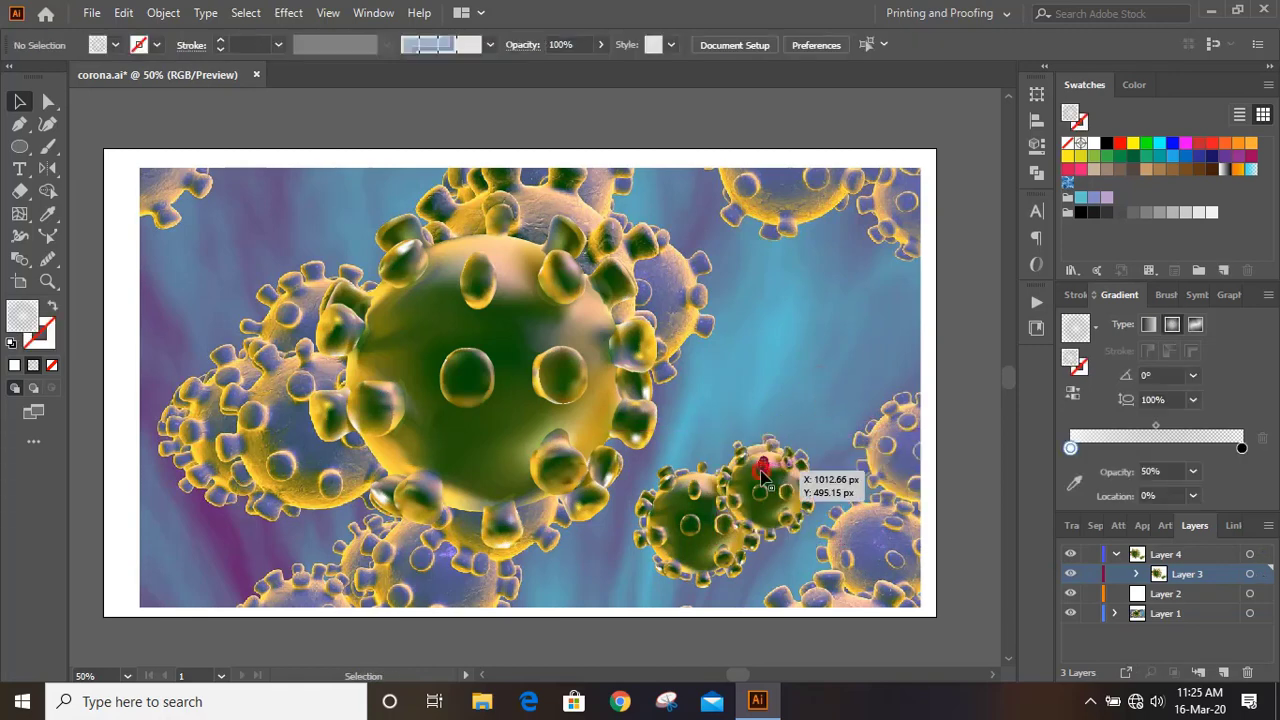
Nudge the smaller lower-right virus copy into place over its counterpart in the photo
left_click_drag(762, 477, 764, 479)
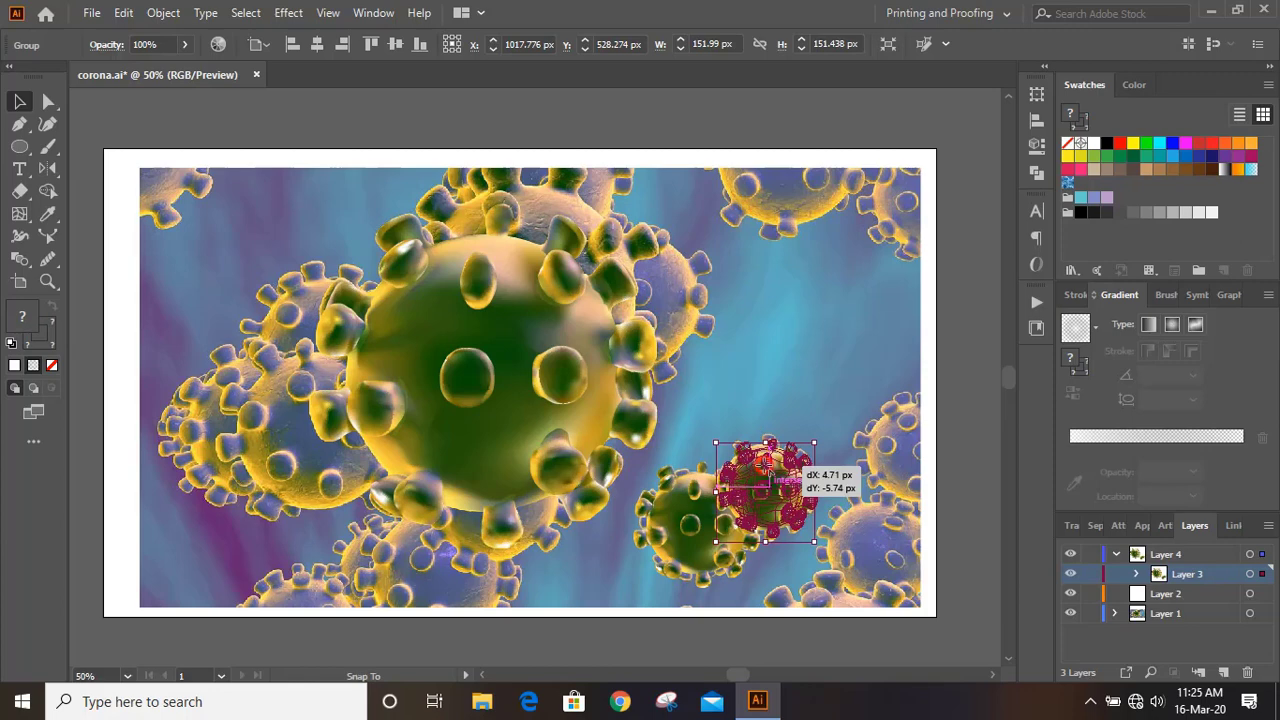
left_click_drag(764, 463, 762, 464)
left_click(825, 384)
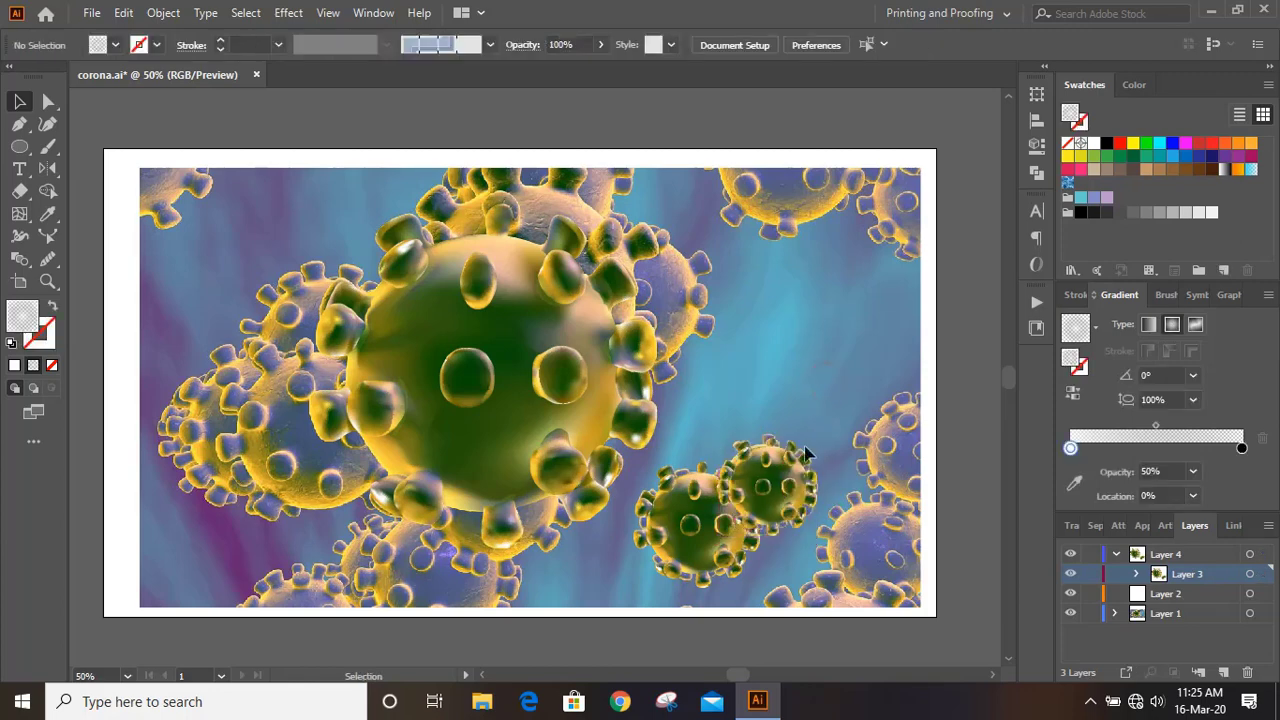
Bring the larger of the two lower-right virus copies to the front
left_click(686, 537)
right_click(686, 530)
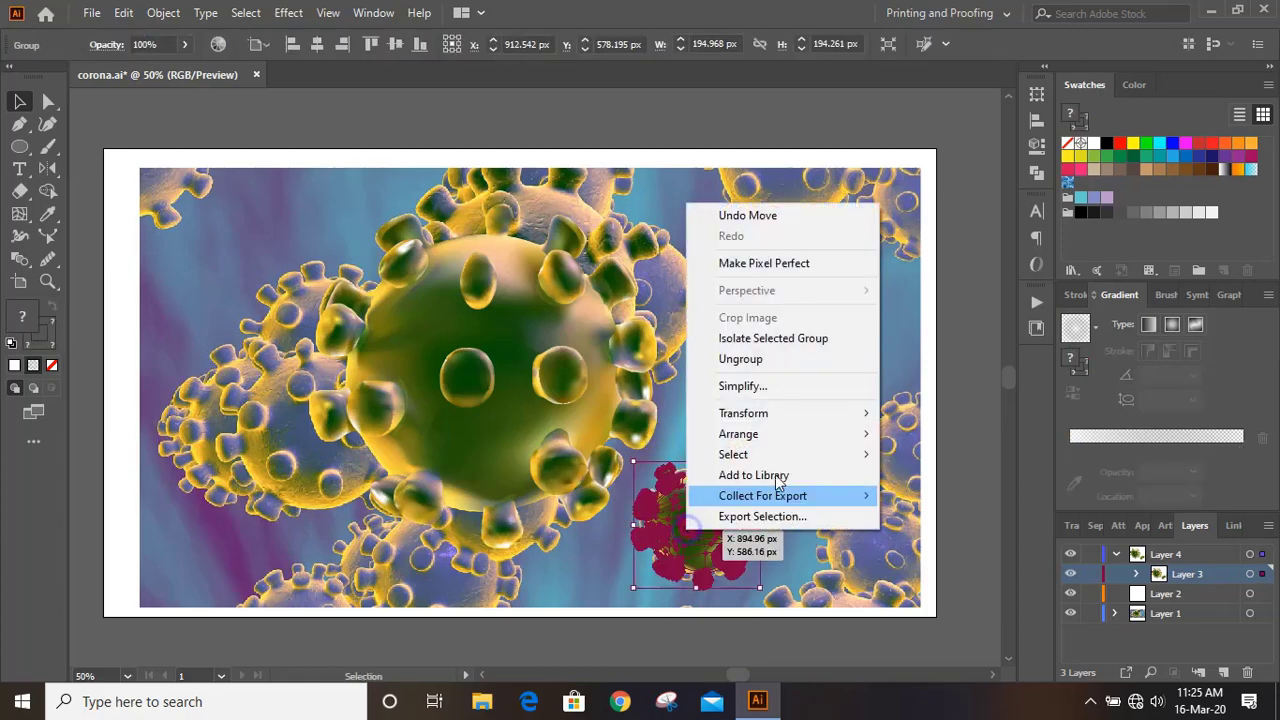
mouse_move(815, 437)
left_click(908, 437)
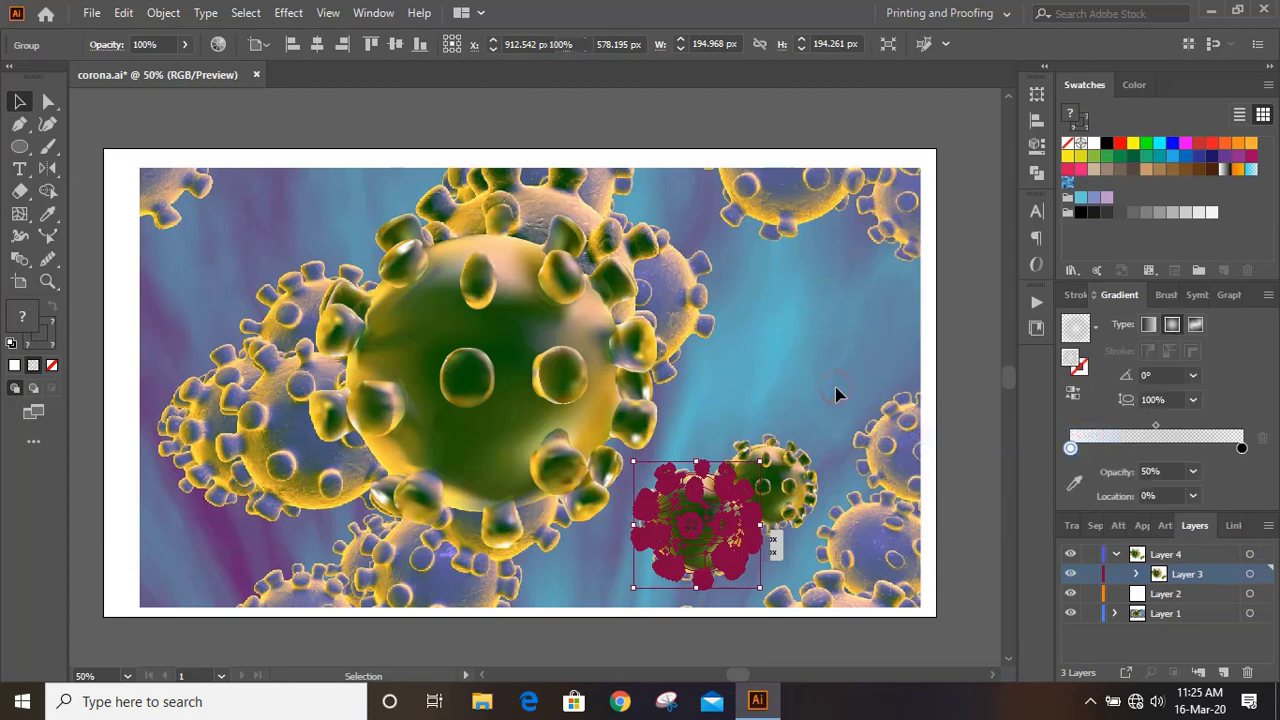
left_click(835, 387)
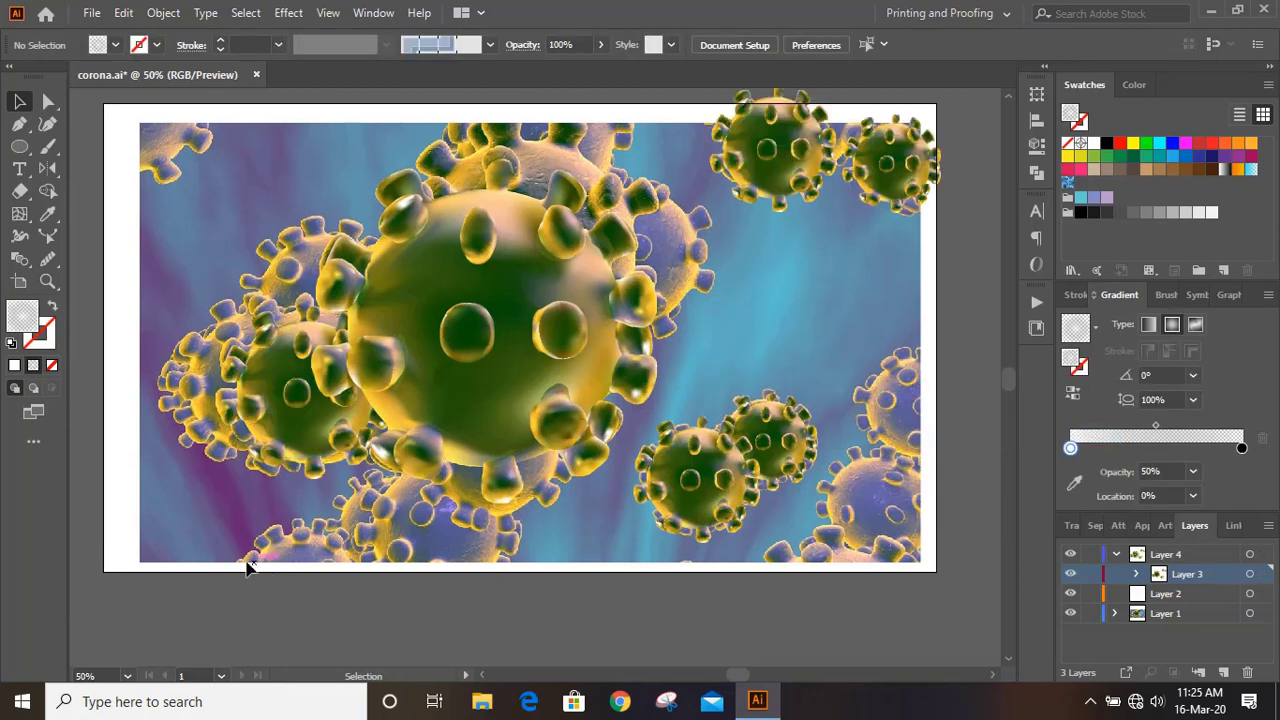
Rotate the virus copy to the left of the large virus
left_click(302, 432)
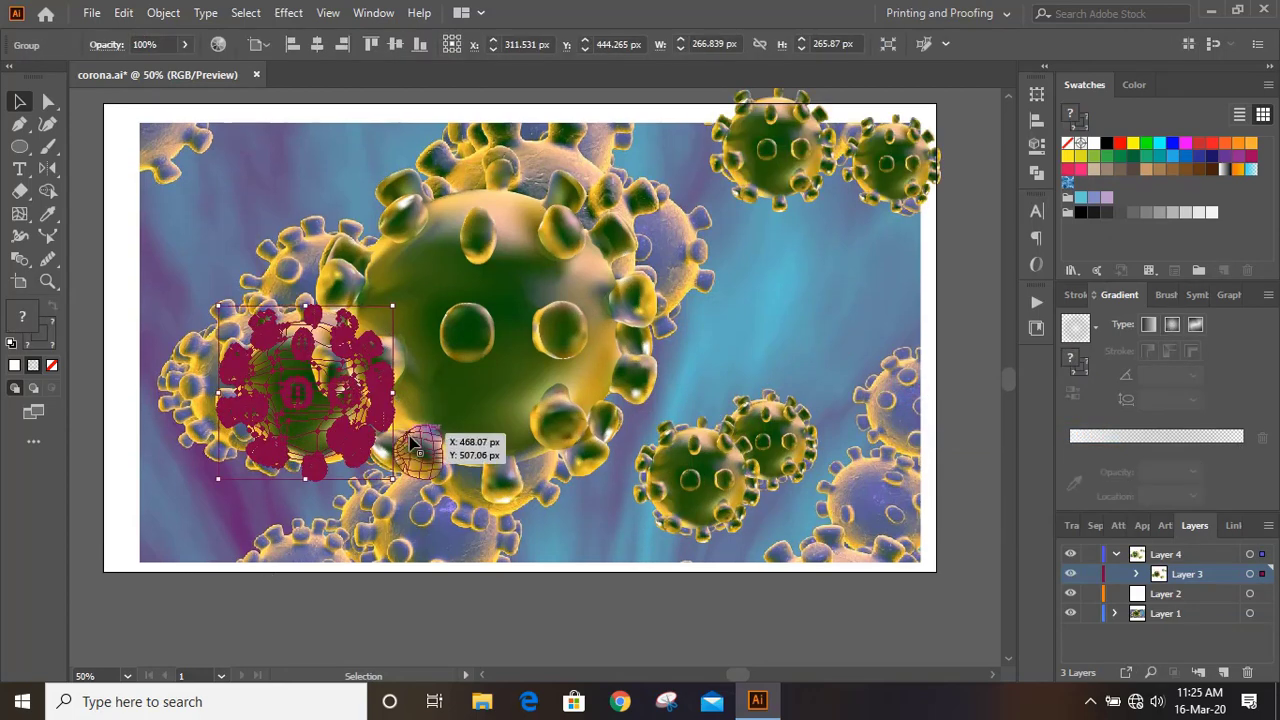
left_click_drag(395, 483, 420, 370)
left_click(251, 557)
Duplicate the left virus copy onto the photo's far-left virus, scaling it down and rotating it to fit
left_click_drag(289, 399, 211, 384)
left_click_drag(314, 461, 286, 445)
left_click_drag(221, 351, 233, 386)
left_click_drag(310, 318, 165, 380)
left_click(272, 505)
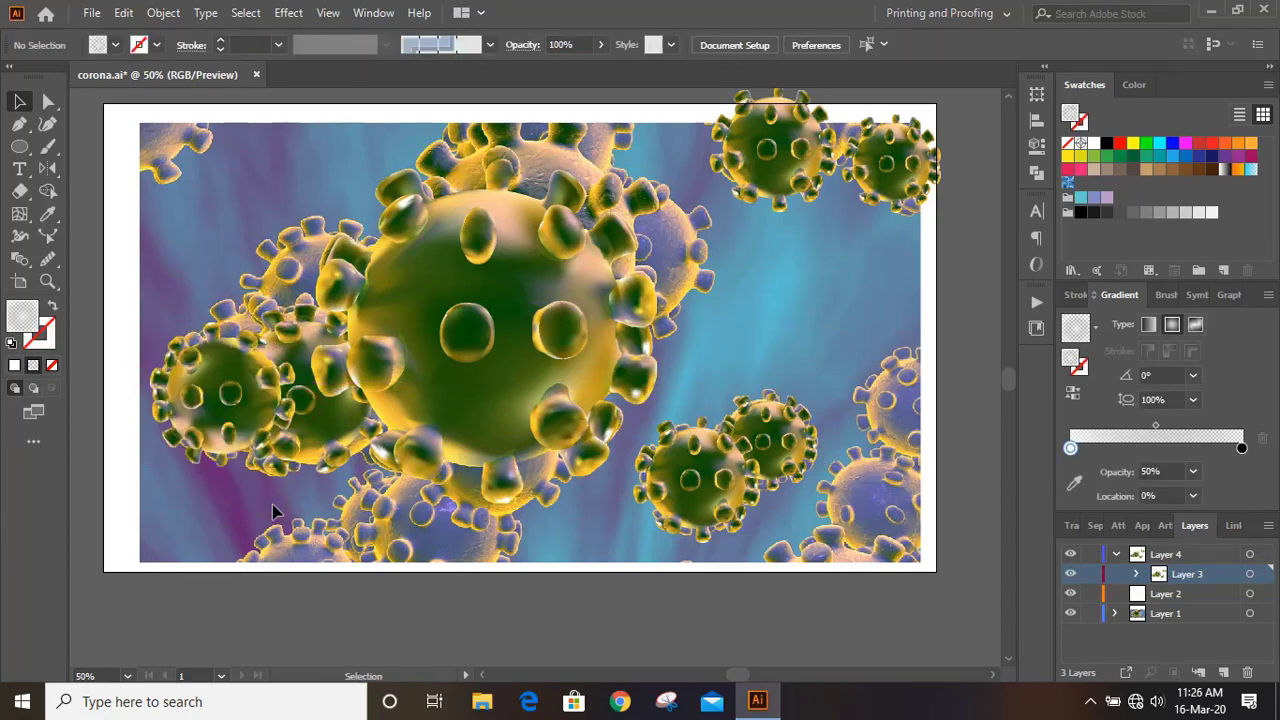
Bring the large virus and the copy directly beside it on the left in front of the far-left copy
left_click(443, 391)
right_click(454, 378)
mouse_move(502, 282)
left_click(698, 291)
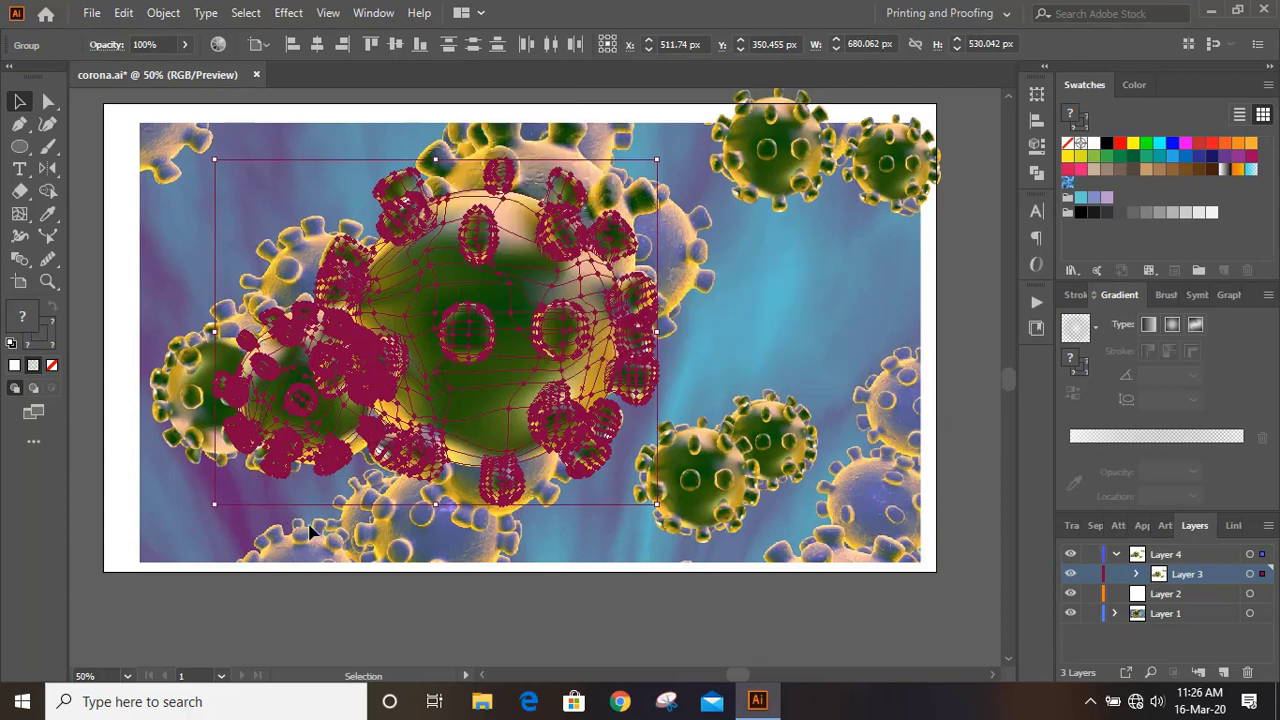
left_click(306, 522)
Place a copy of the left virus over the photo's virus above the large one and rotate it
left_click_drag(296, 476, 514, 260)
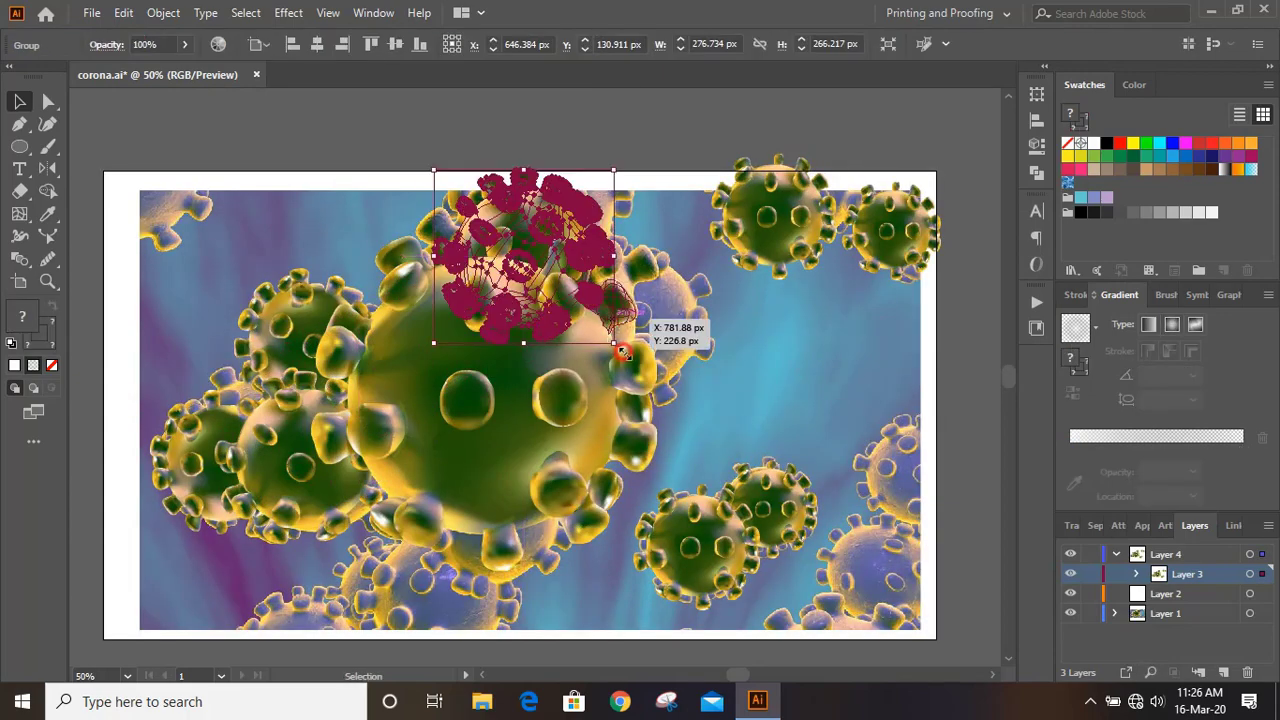
left_click_drag(622, 352, 674, 298)
left_click(774, 366)
scroll(772, 377, "up", 1)
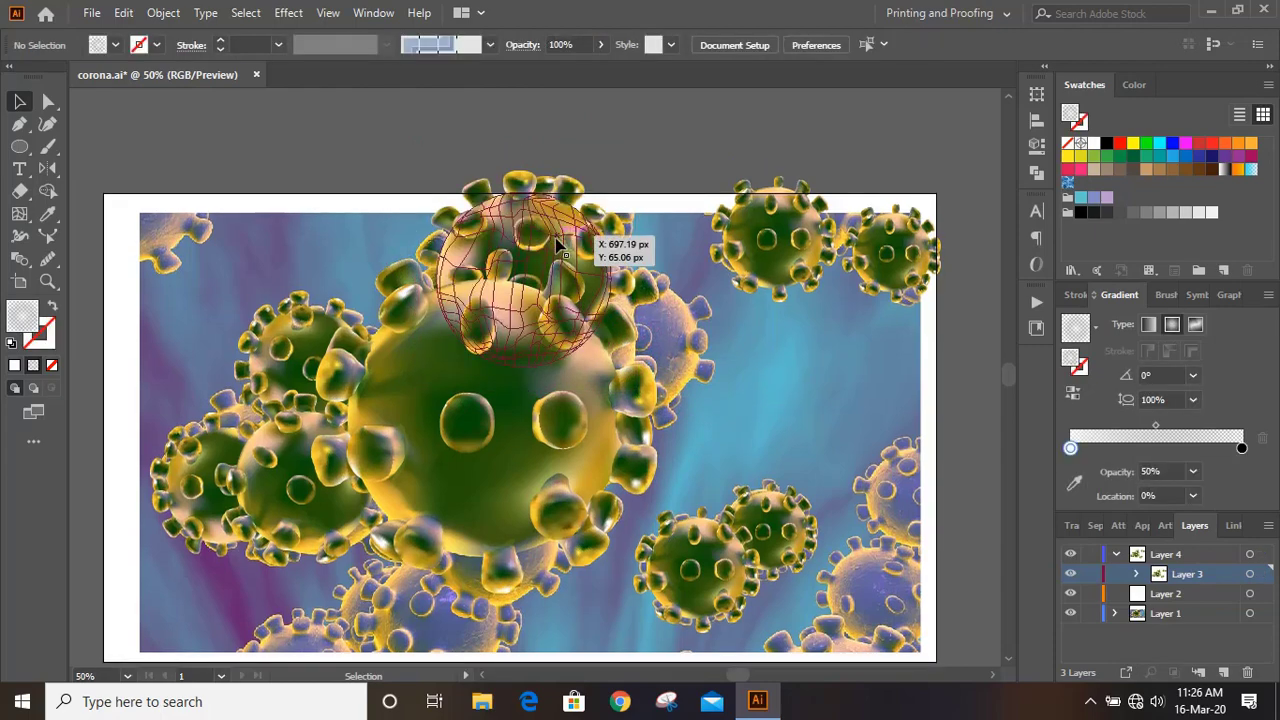
Duplicate the top virus copy onto the photo's virus at the large one's upper right, scaled down to about 237 px wide and rotated
left_click_drag(557, 244, 718, 324)
left_click_drag(787, 263, 730, 314)
left_click_drag(677, 362, 687, 295)
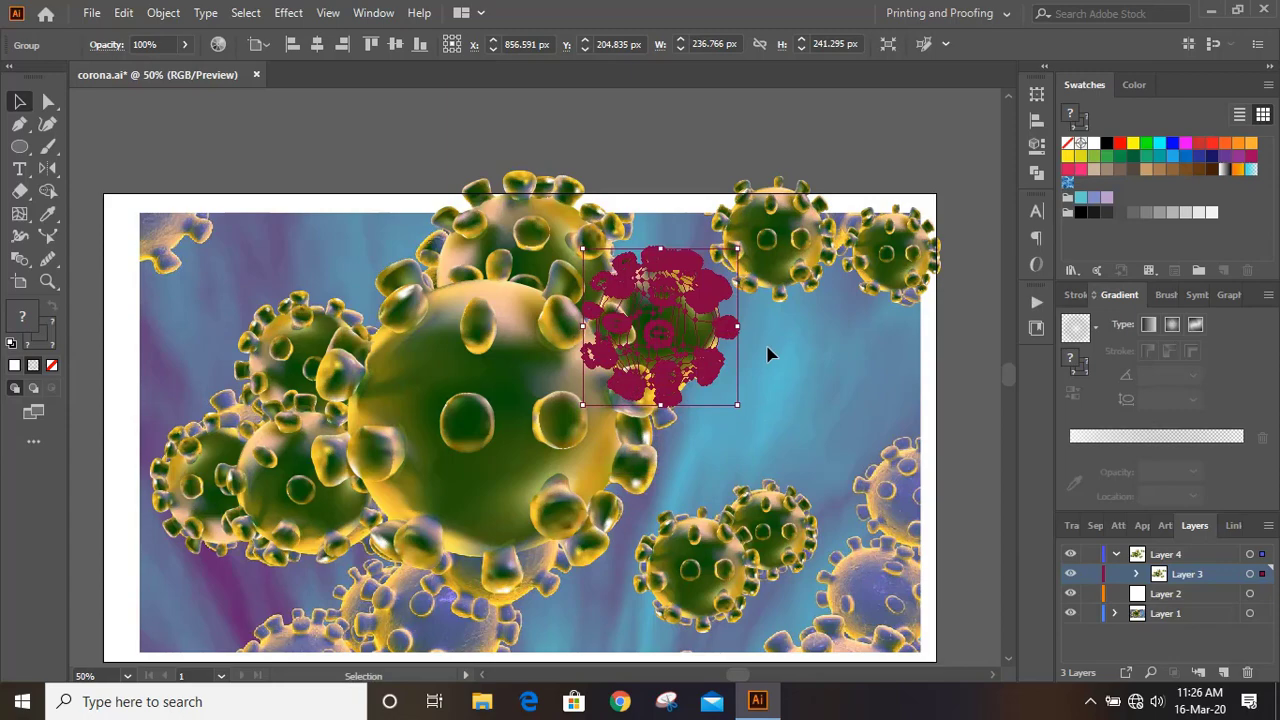
Duplicate the virus copy at the large one's upper right onto the photo's lower-left virus, scaled down to about 202 px wide
scroll(768, 354, "down", 3)
left_click_drag(645, 195, 330, 504)
left_click(607, 503)
left_click(602, 491)
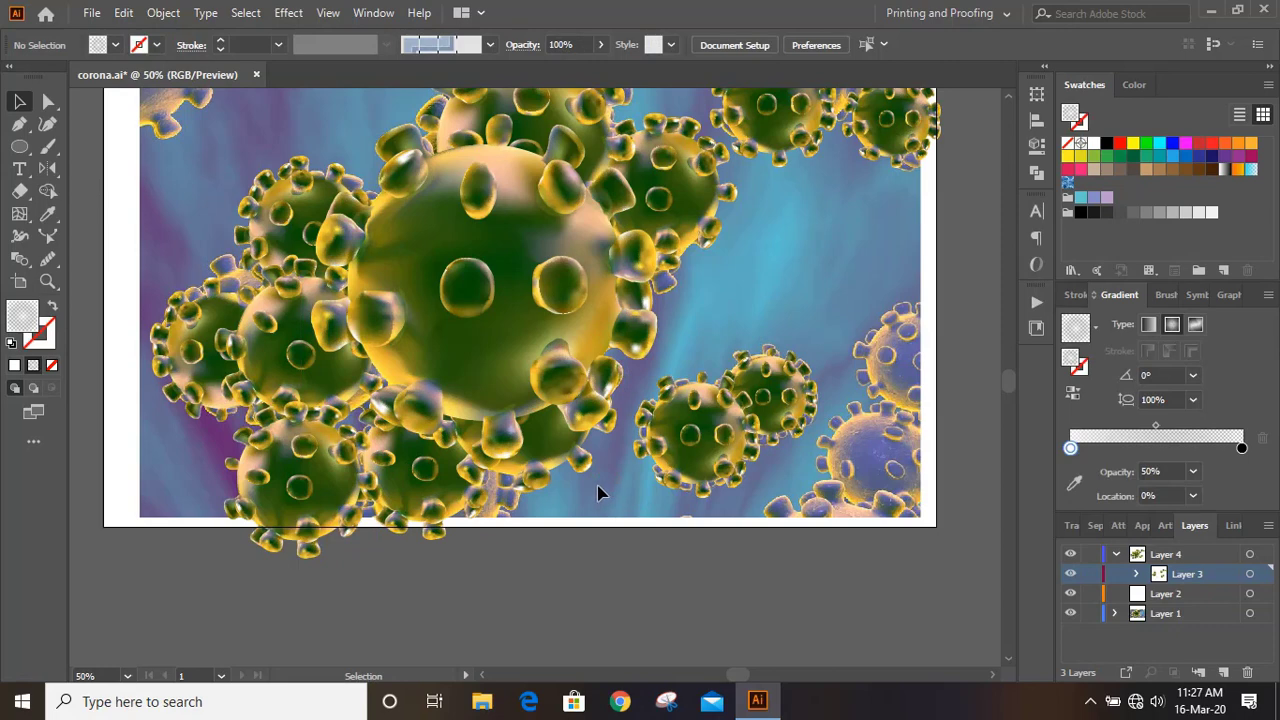
left_click_drag(380, 544, 360, 561)
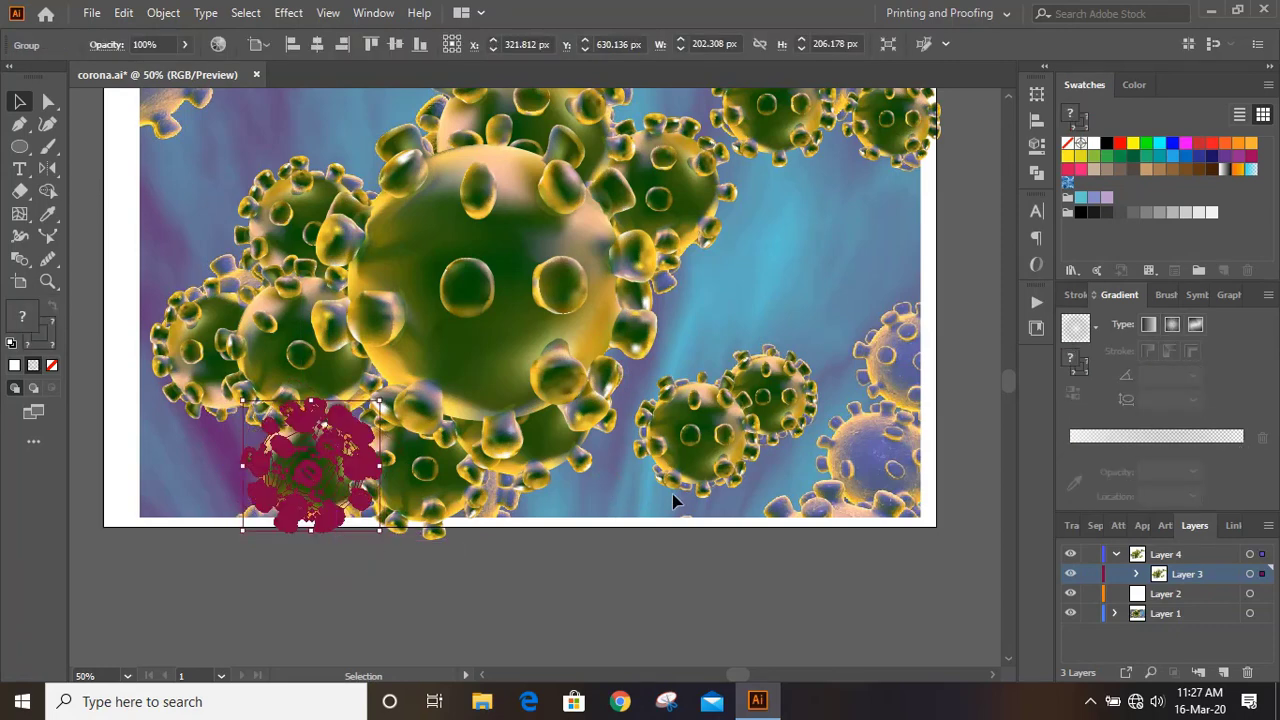
left_click(673, 494)
left_click(656, 601)
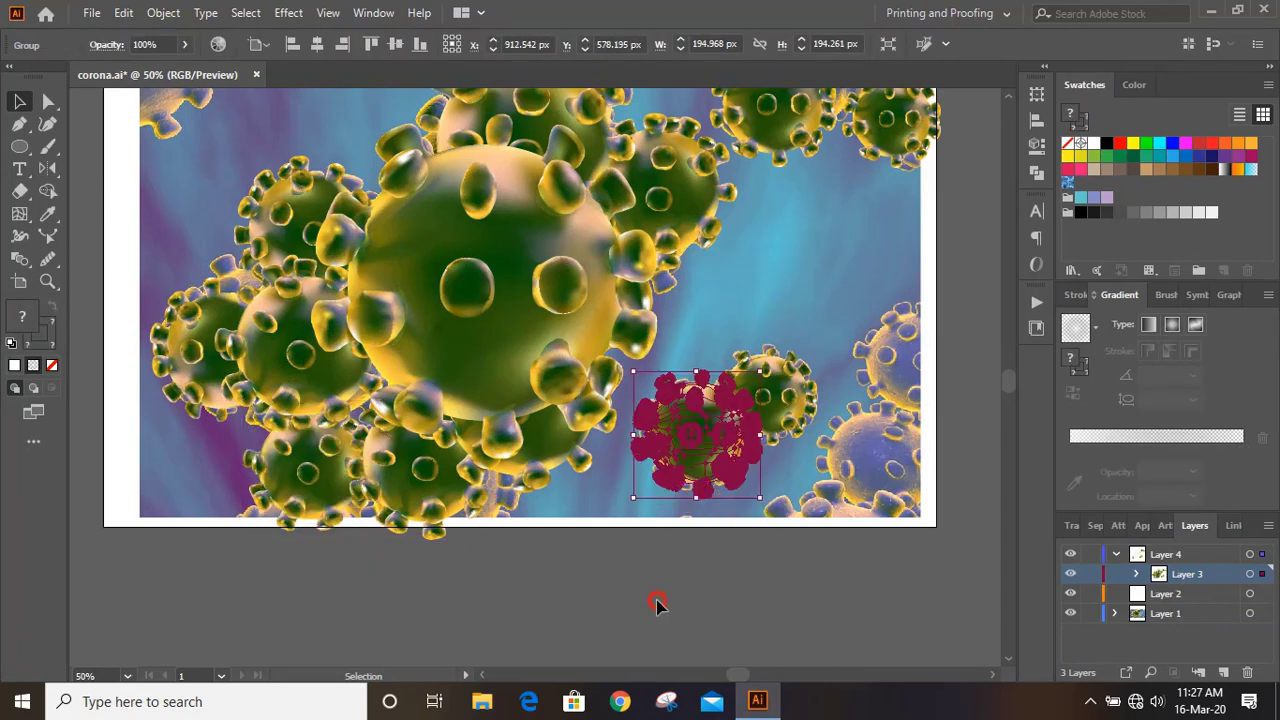
Deselect the artwork and hide the reference photo on Layer 1
left_click(657, 604)
key("ctrl+minus")
key("ctrl+minus")
left_click(1070, 613)
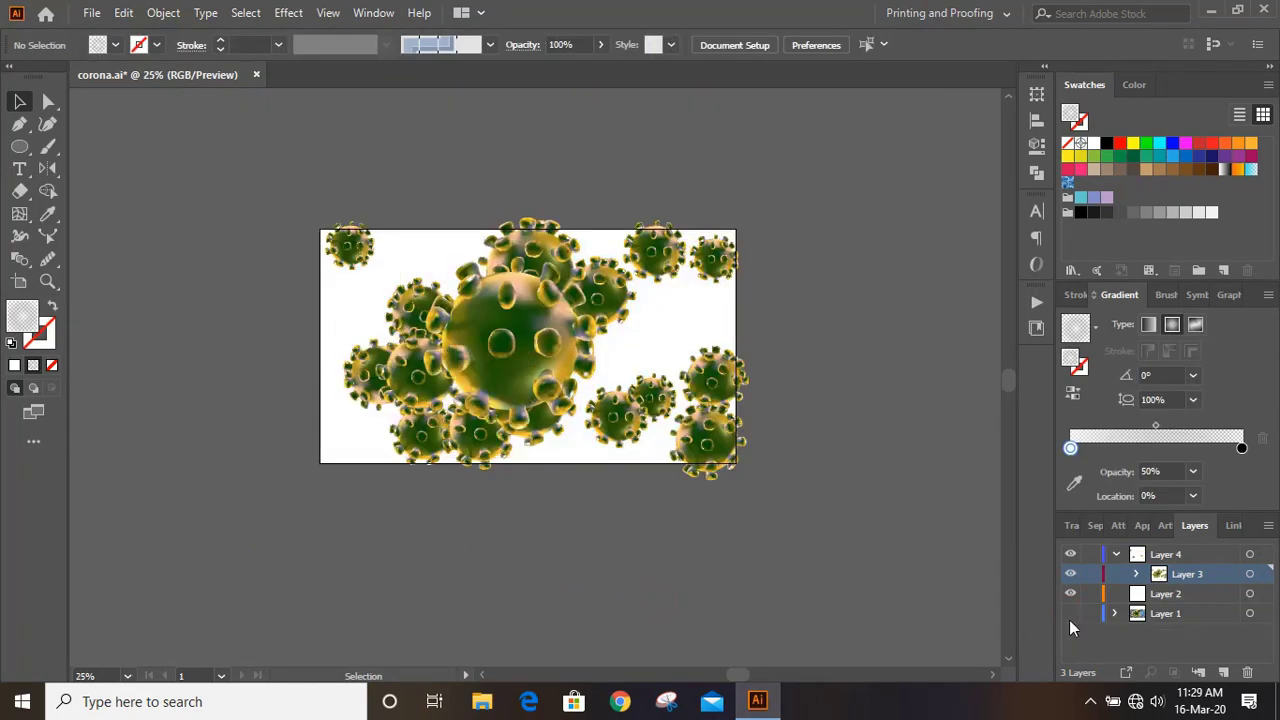
key("ctrl+plus")
Add a new layer and draw a black-filled rectangle covering the whole artboard on it
key("ctrl+l")
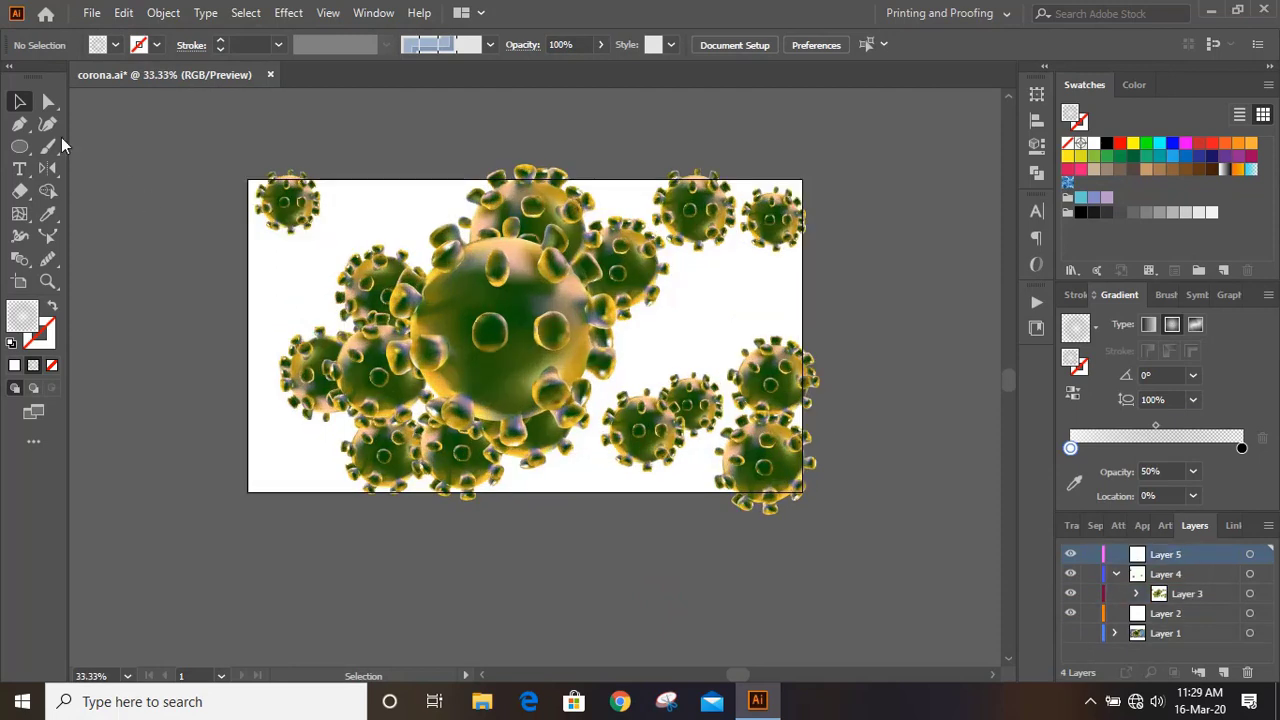
left_click_drag(19, 146, 88, 167)
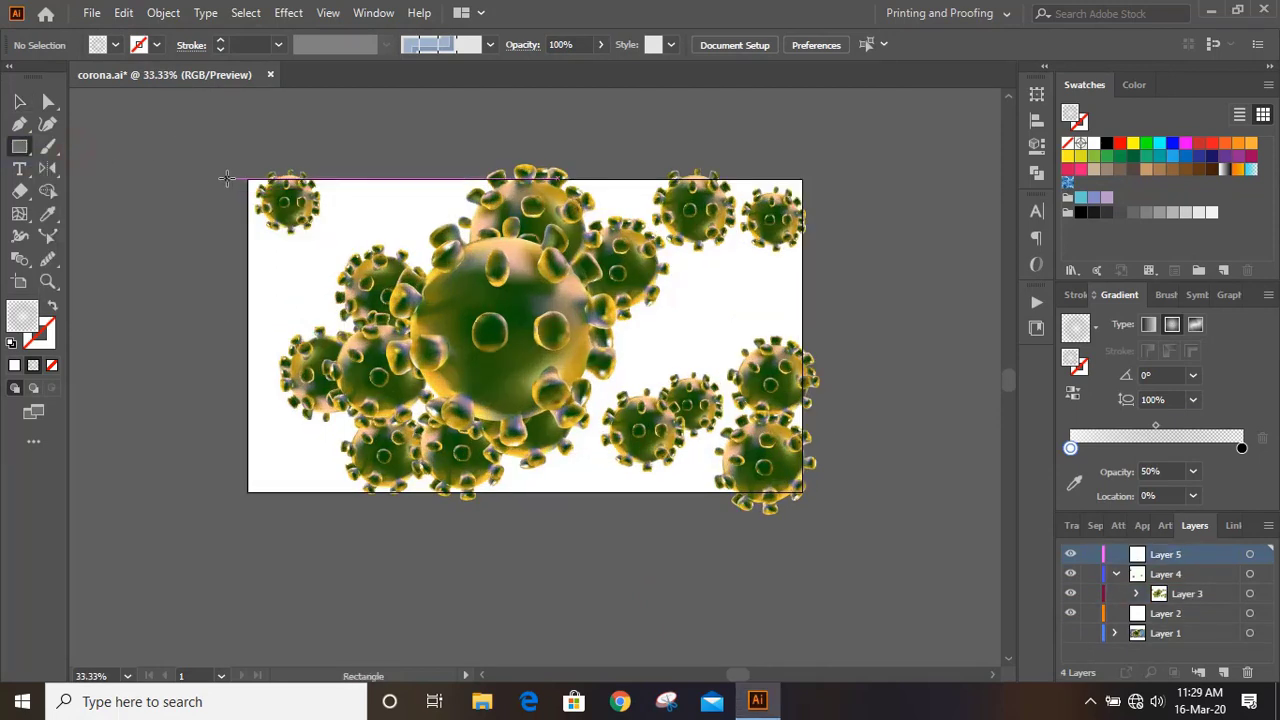
left_click_drag(249, 180, 800, 490)
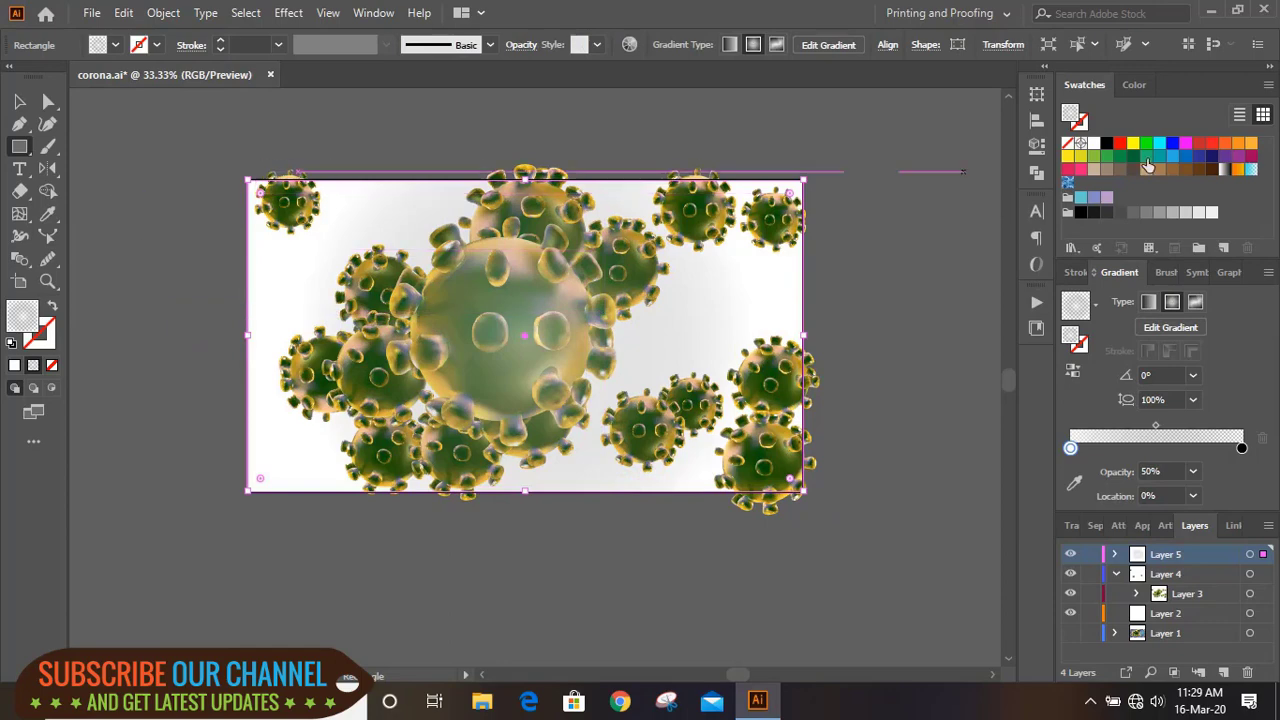
left_click(1107, 147)
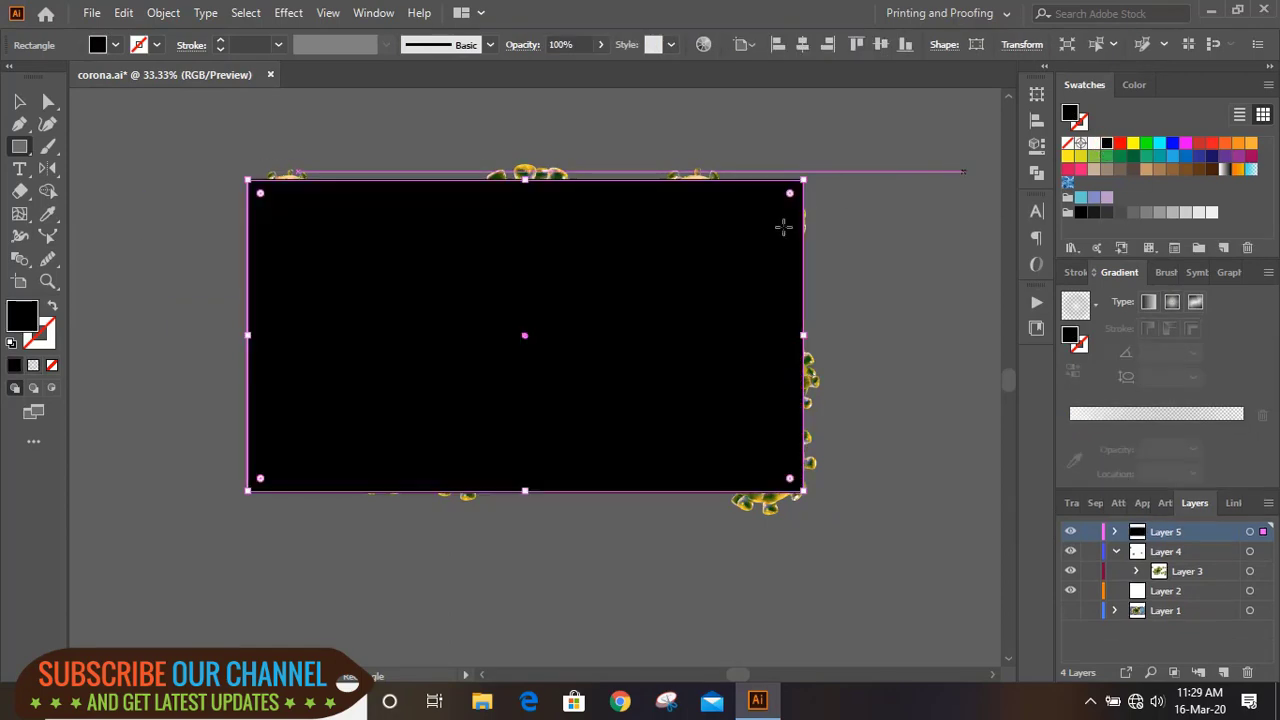
Send the black rectangle behind all the viruses, with its Layer 5 nested inside Layer 2
left_click(18, 100)
left_click(331, 240)
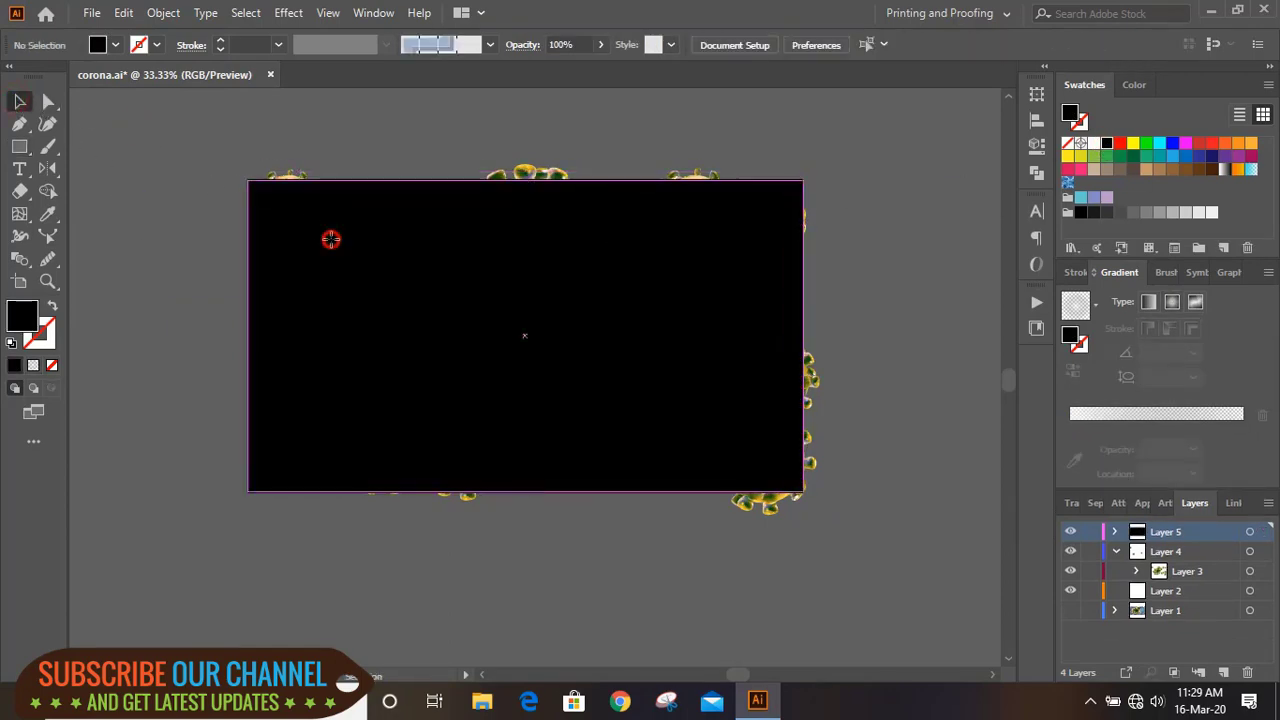
left_click(365, 310)
right_click(364, 316)
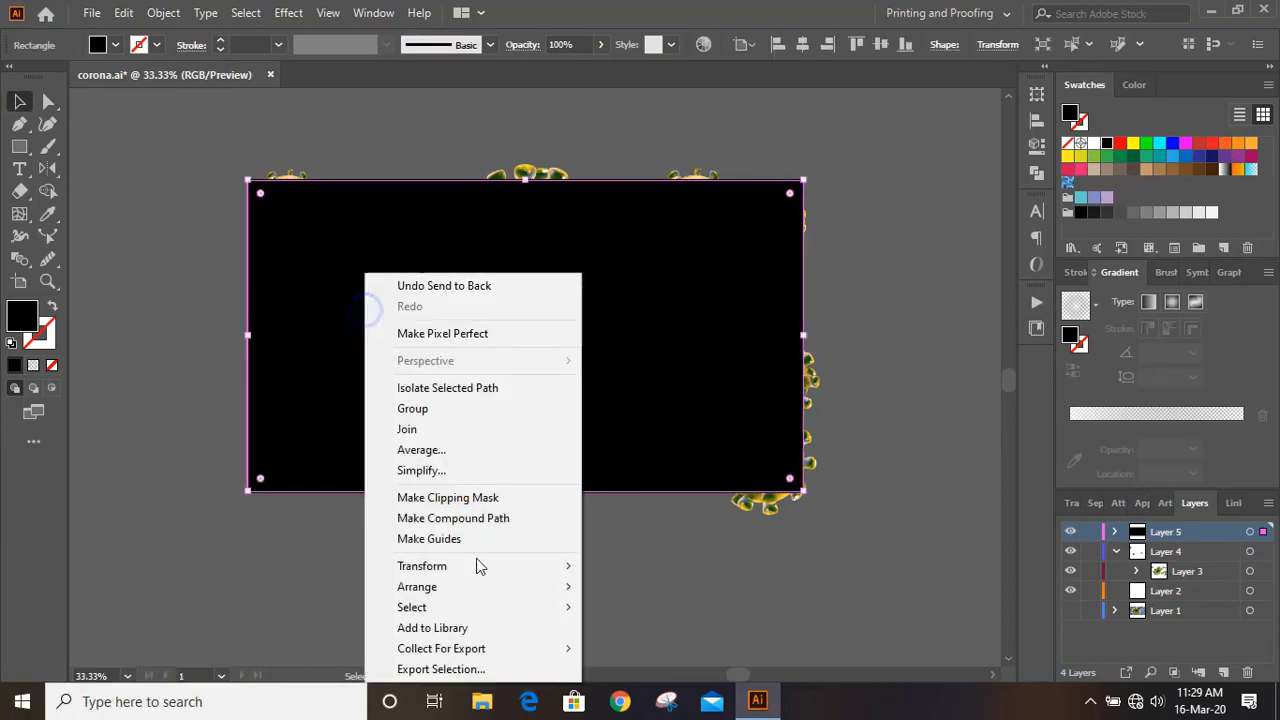
mouse_move(494, 591)
left_click(640, 628)
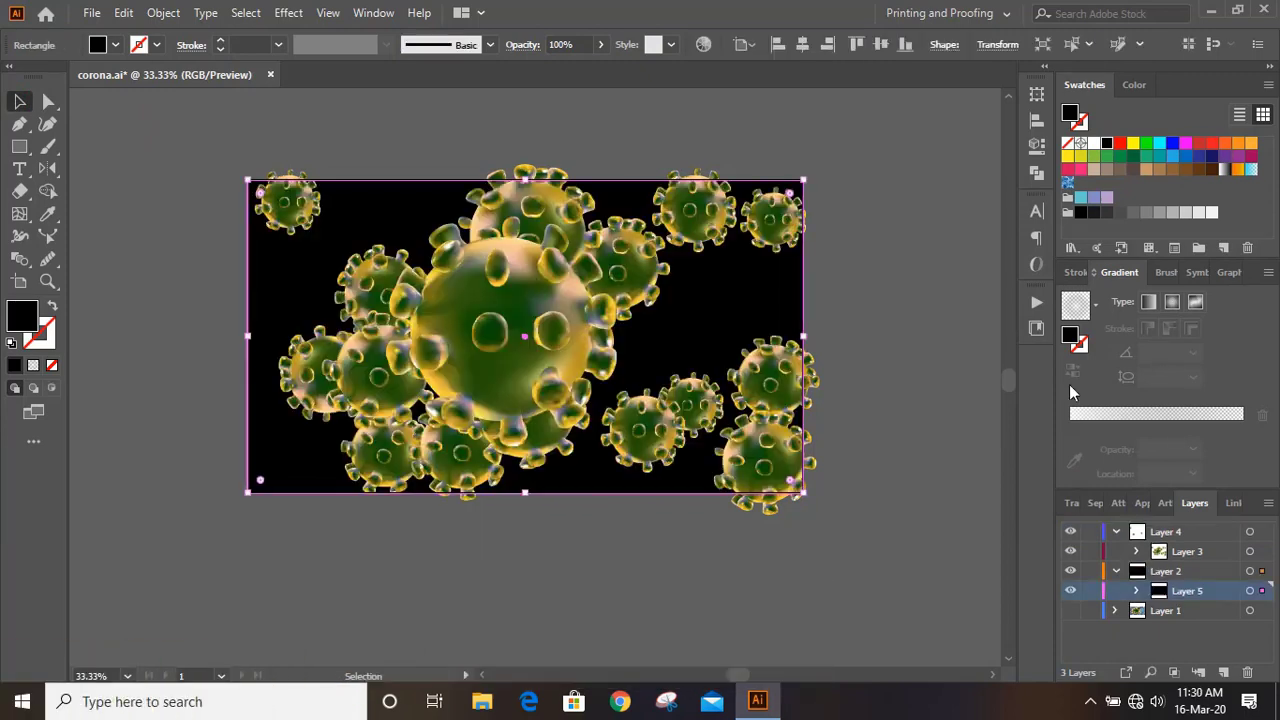
Fill the background rectangle with a linear black-to-red gradient whose end stop is green R=140 G=198 B=63
left_click(1076, 305)
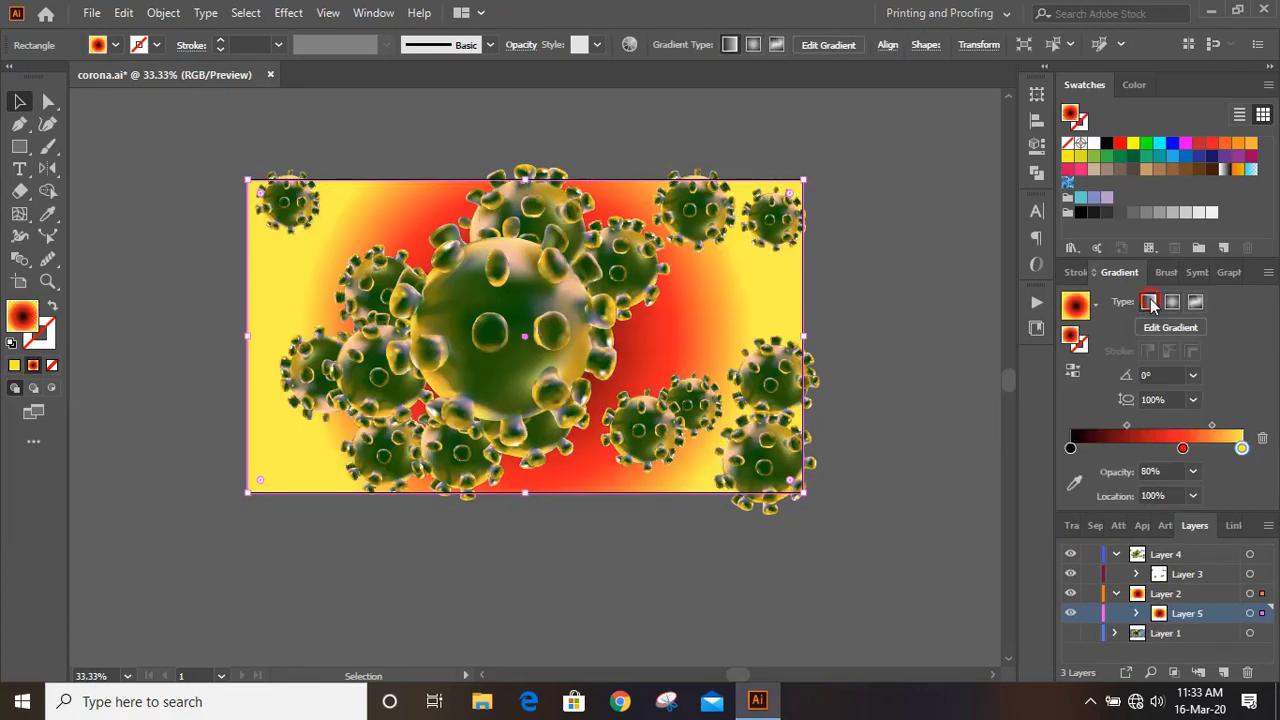
left_click(1150, 298)
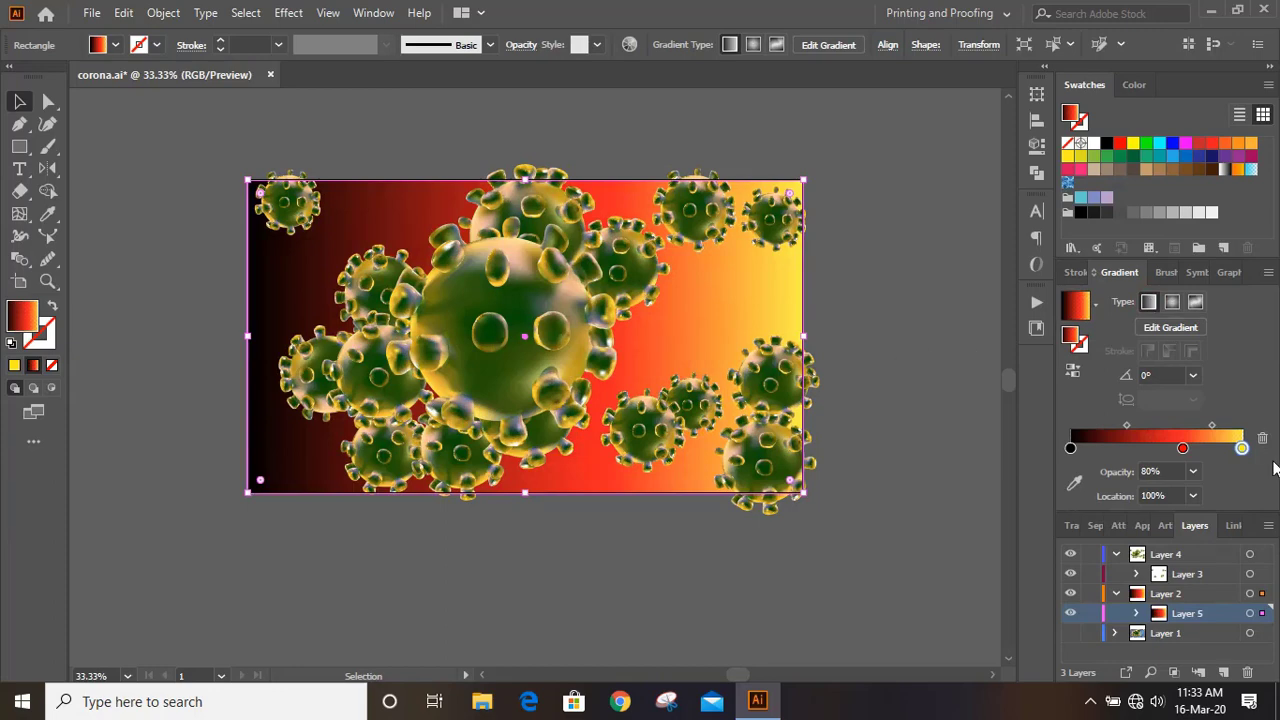
left_click(1242, 449)
double_click(1241, 449)
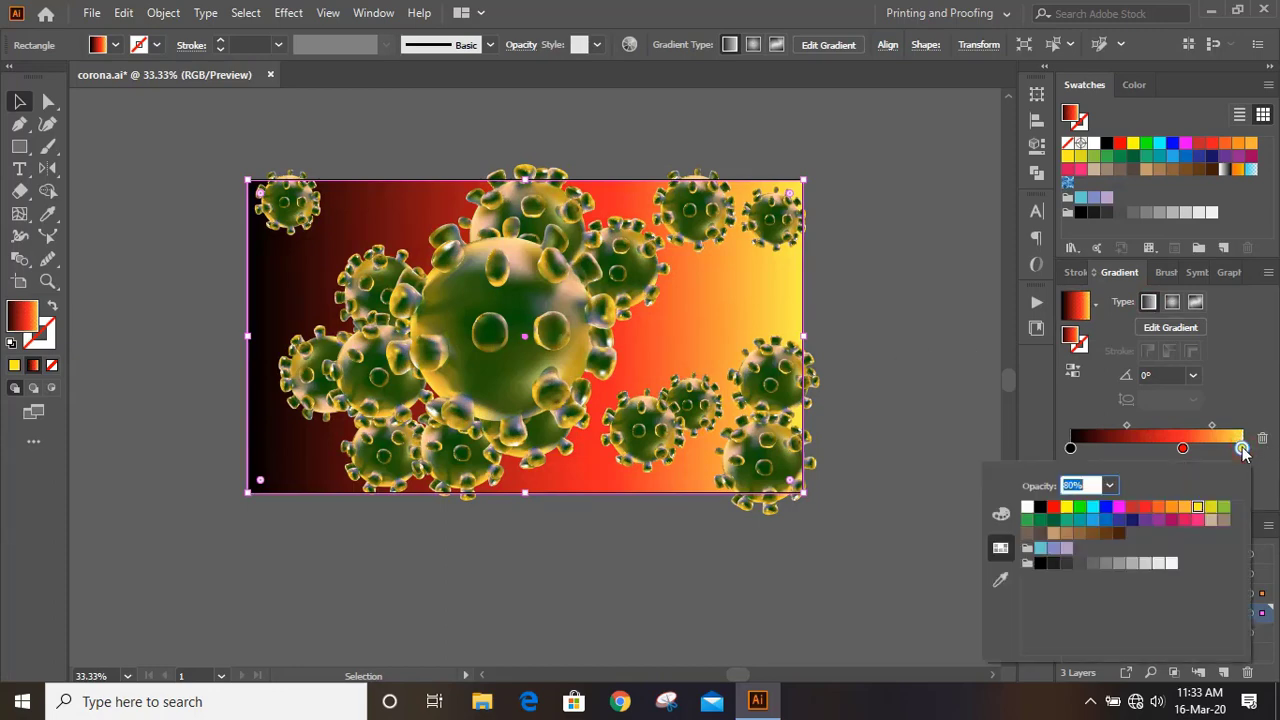
left_click(1225, 510)
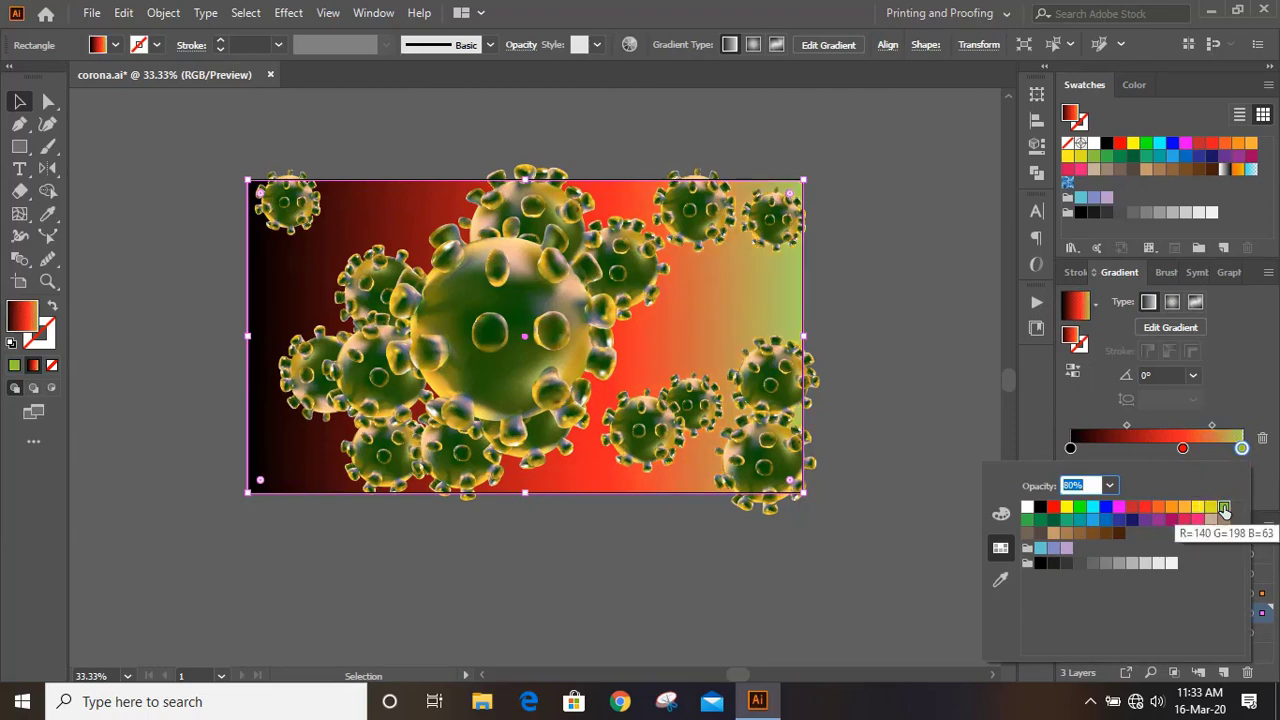
left_click(1168, 452)
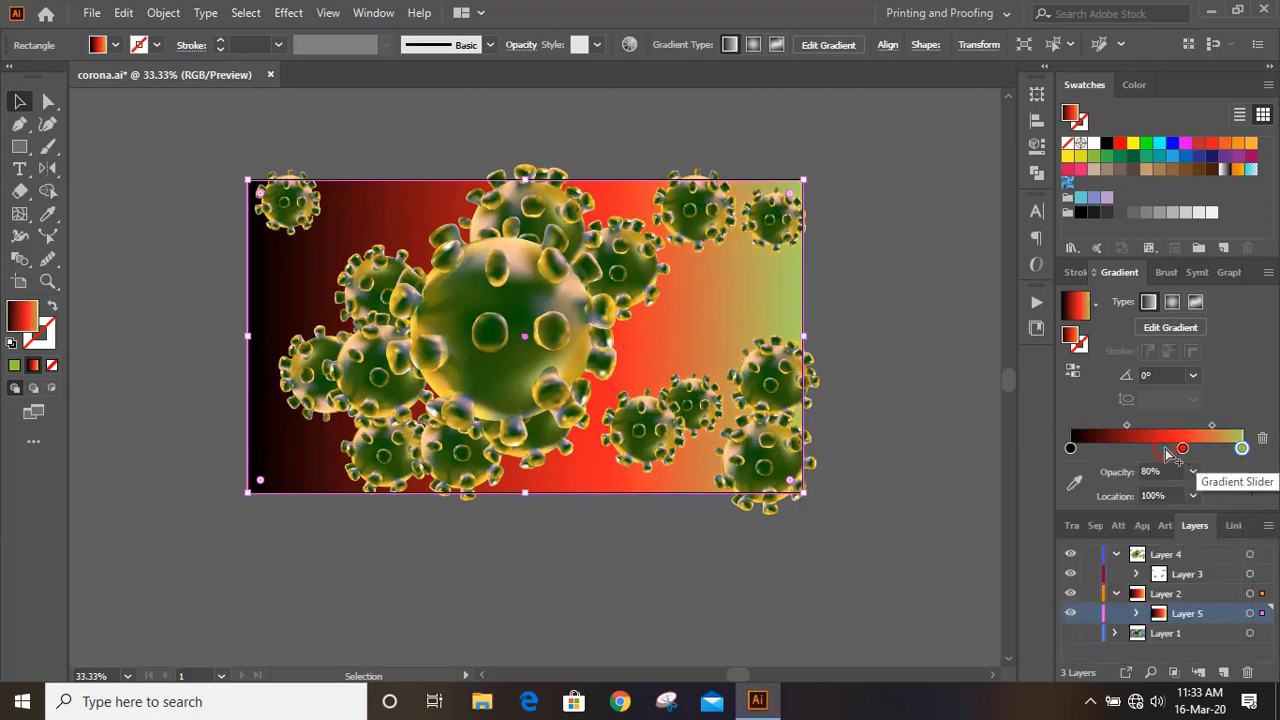
Move the background gradient's red stop to about 53% and add a yellow stop at about 80%
left_click_drag(1183, 451, 1160, 451)
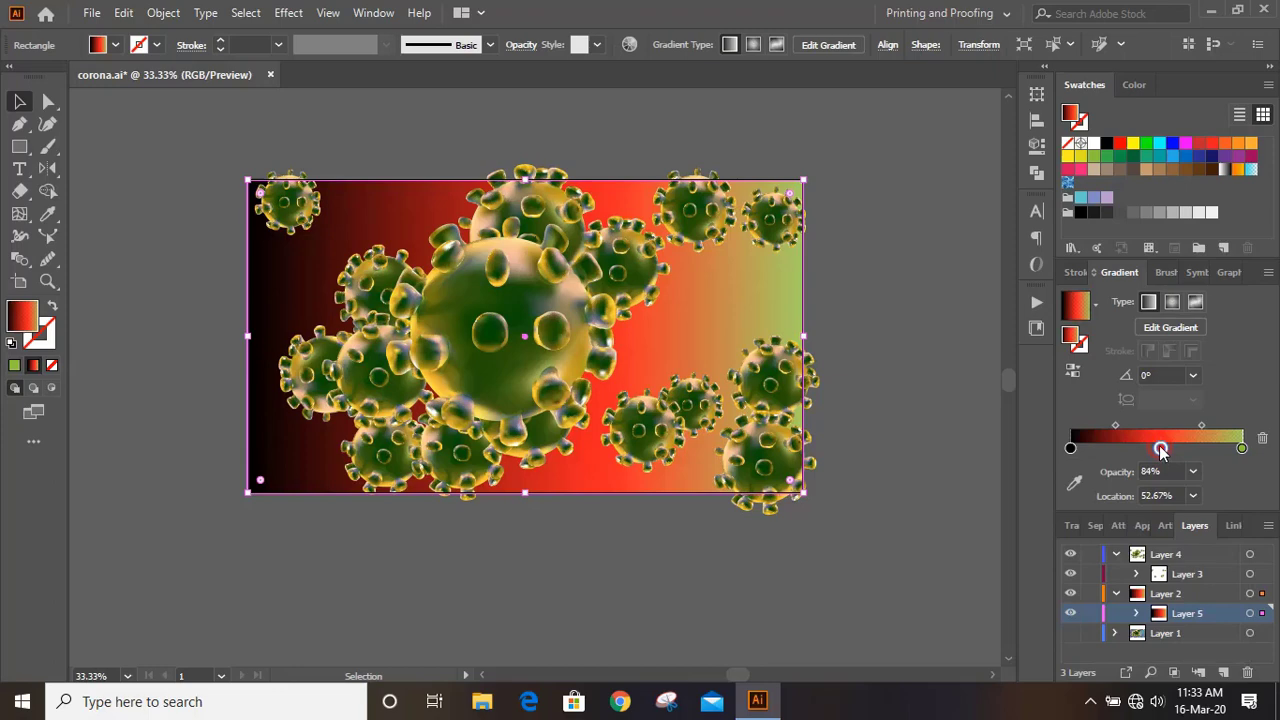
left_click(1209, 451)
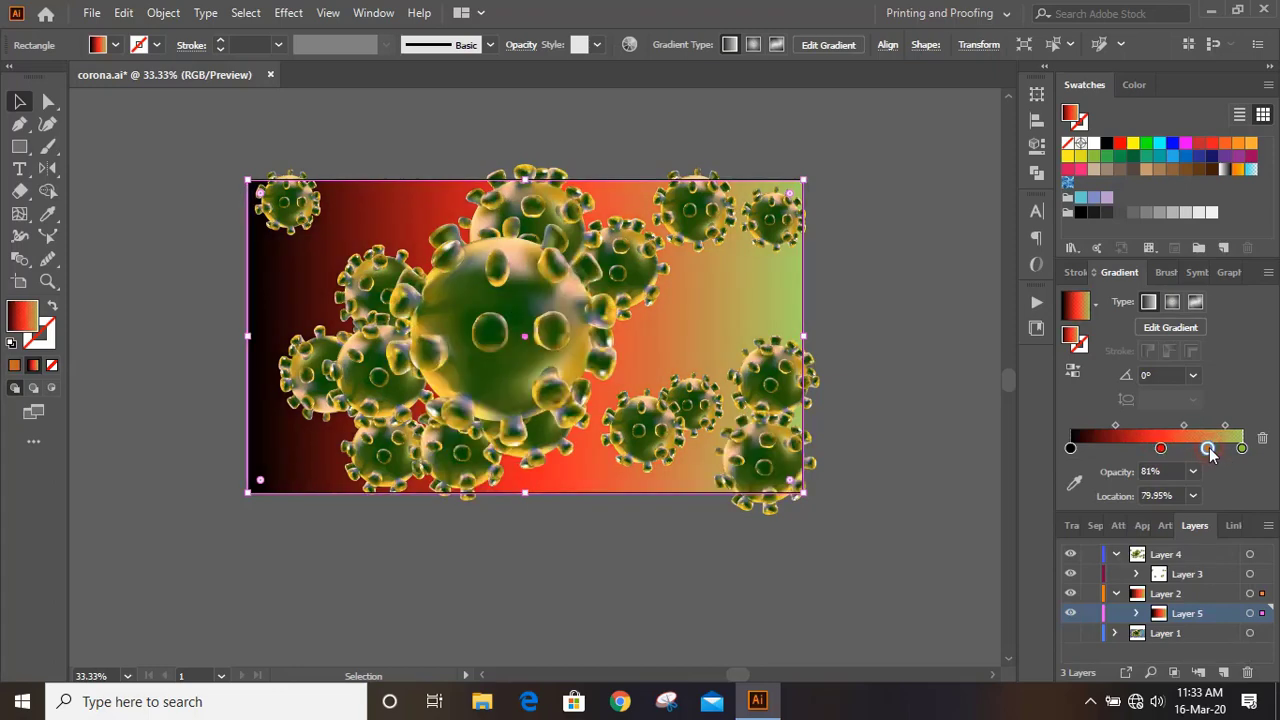
double_click(1209, 447)
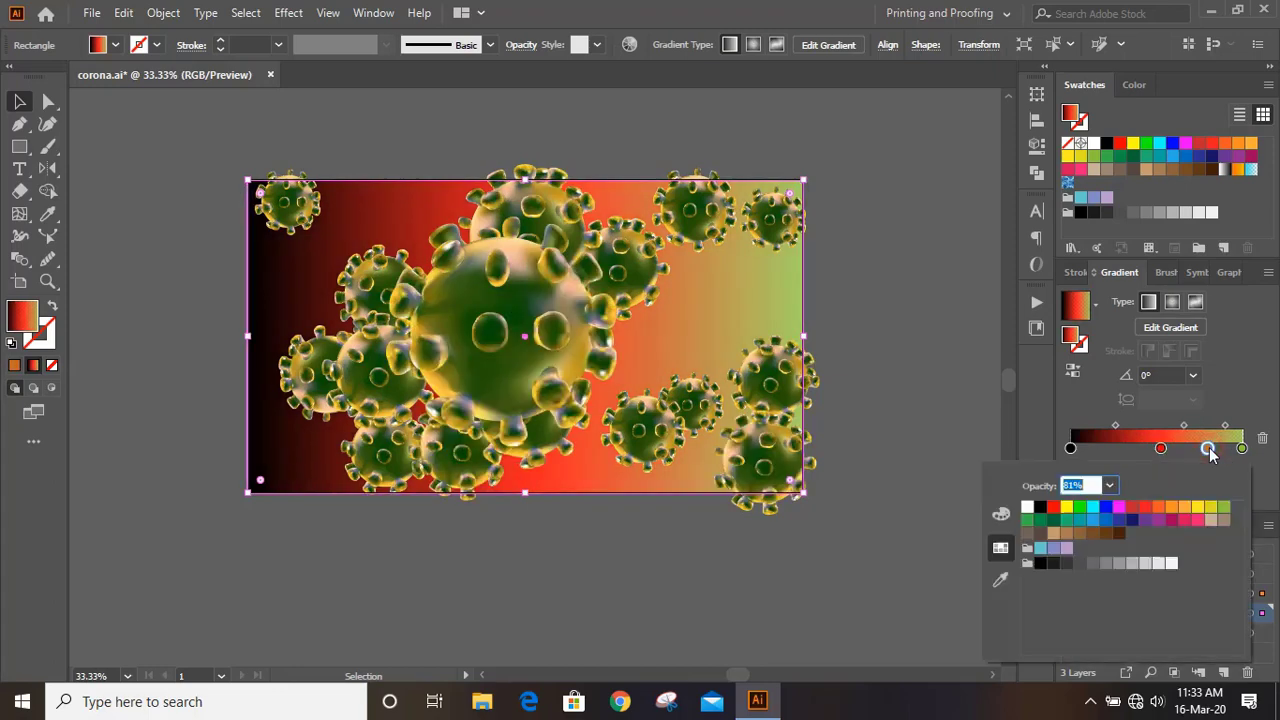
left_click(1197, 508)
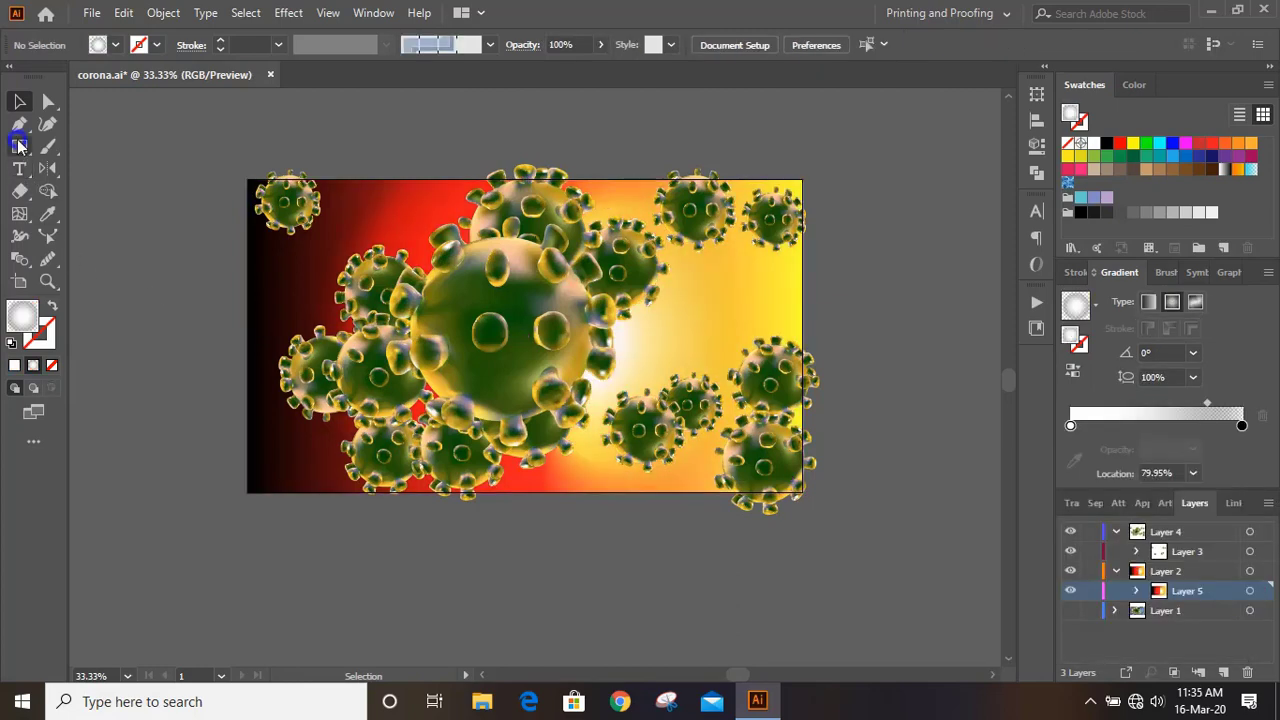
Draw a large circle with a white radial gradient behind the lower-right viruses and set its blending mode to Color Dodge
left_click_drag(19, 146, 100, 170)
left_click_drag(705, 403, 771, 497)
left_click(1077, 512)
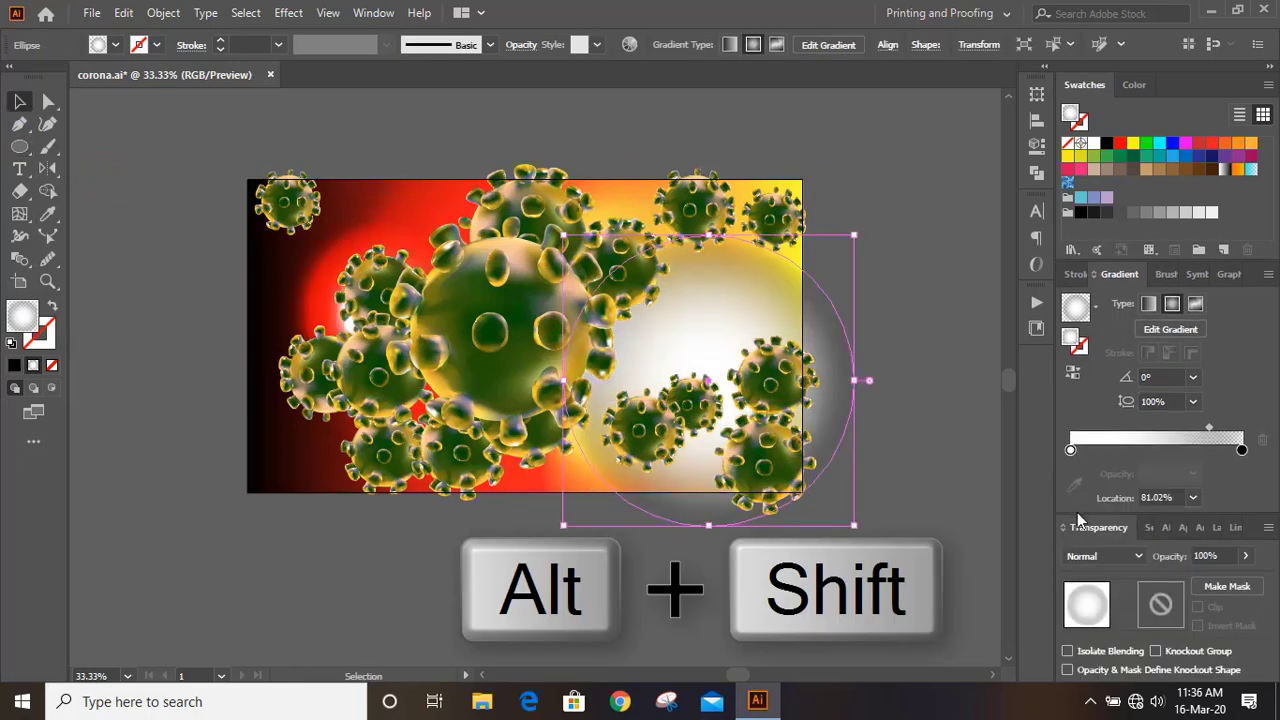
left_click(1119, 552)
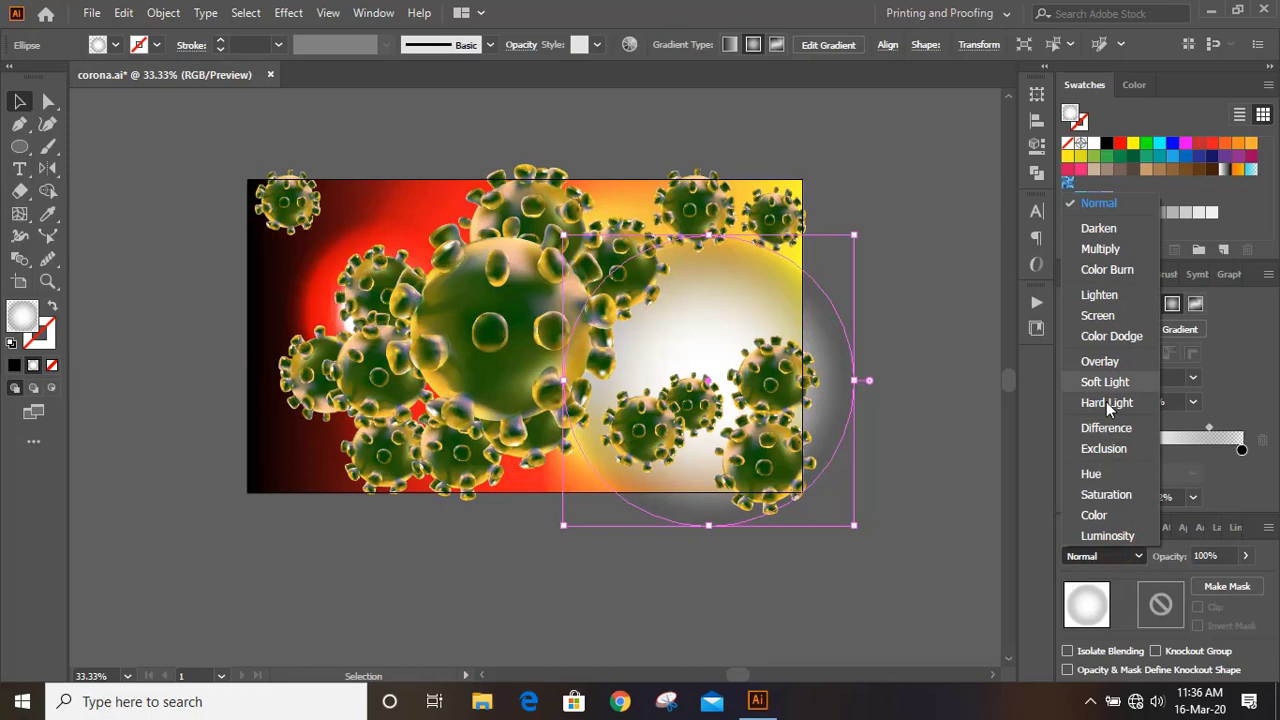
left_click(1111, 337)
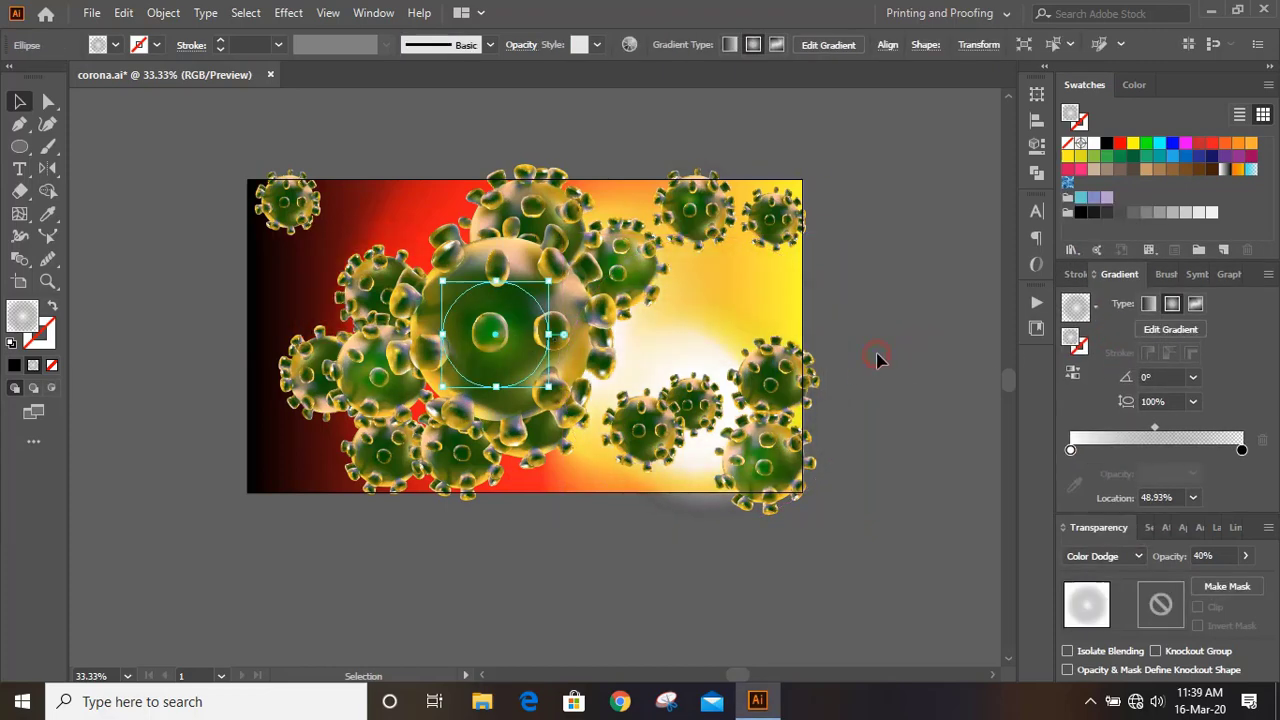
Nudge the 40% Color Dodge glow slightly upward on the large virus and place another glow over the lower-left viruses
left_click(877, 358)
left_click_drag(522, 338, 521, 326)
left_click(832, 325)
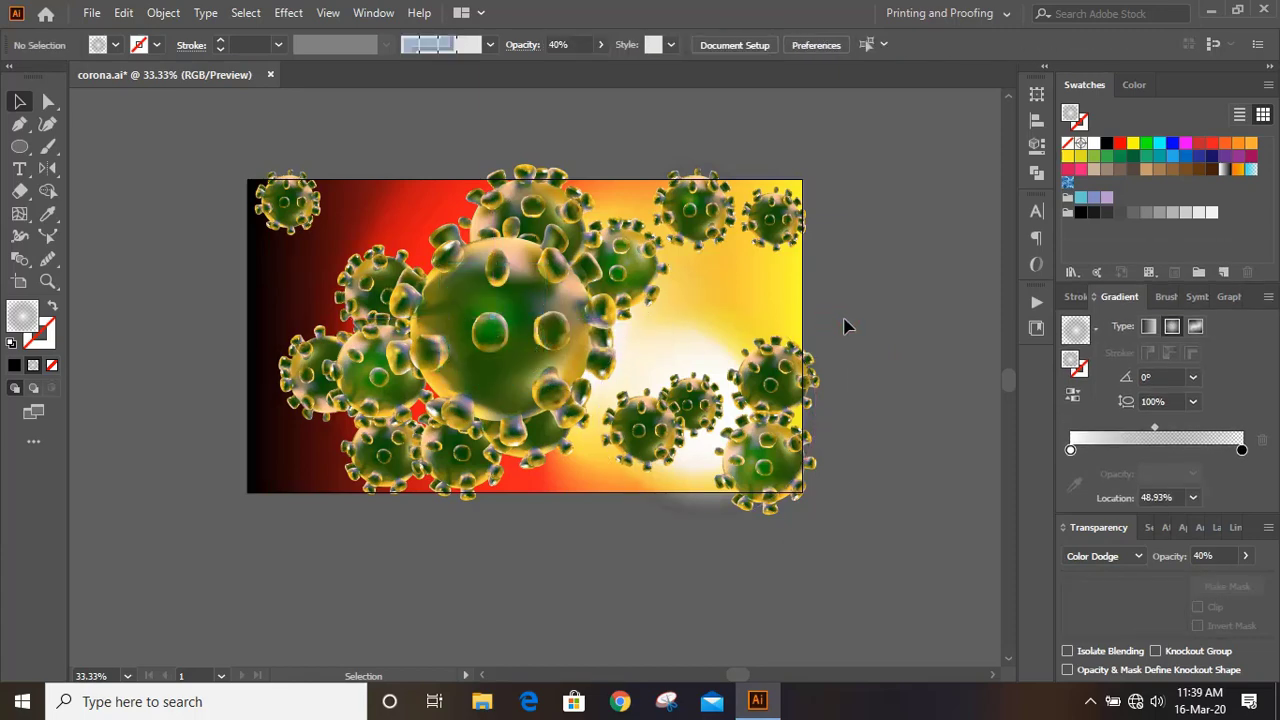
left_click_drag(735, 328, 427, 464)
left_click(922, 381)
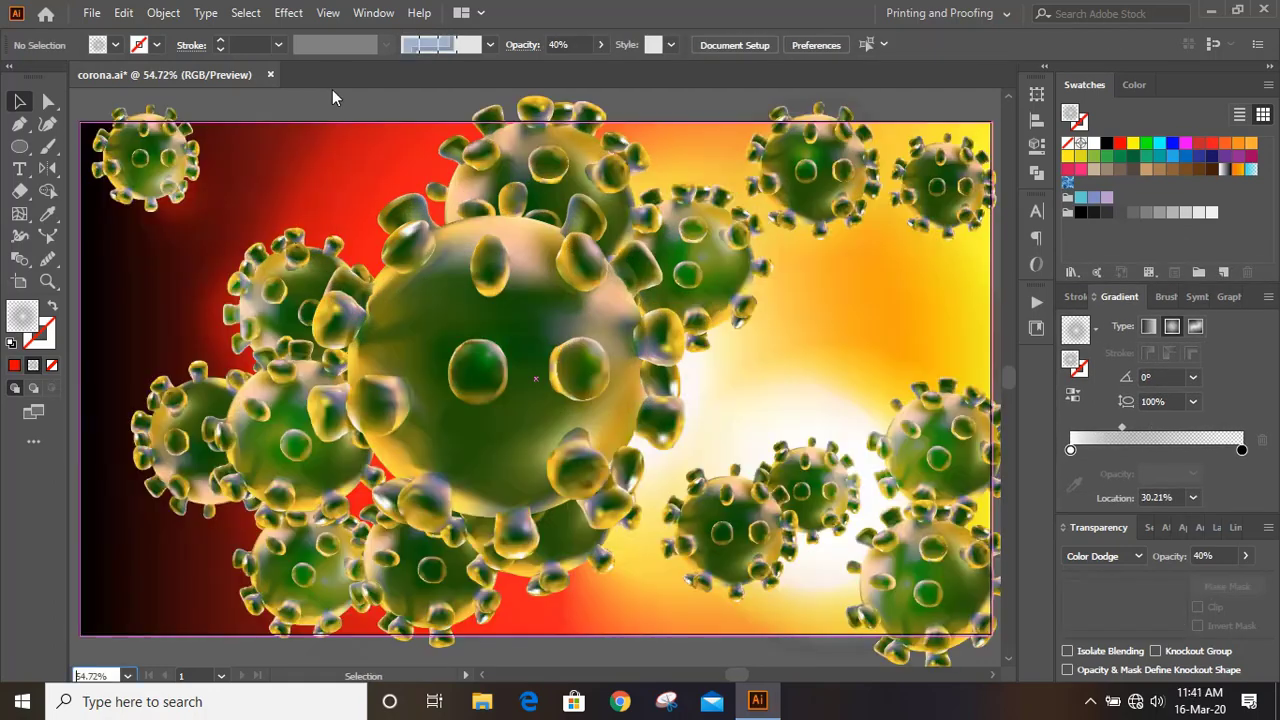